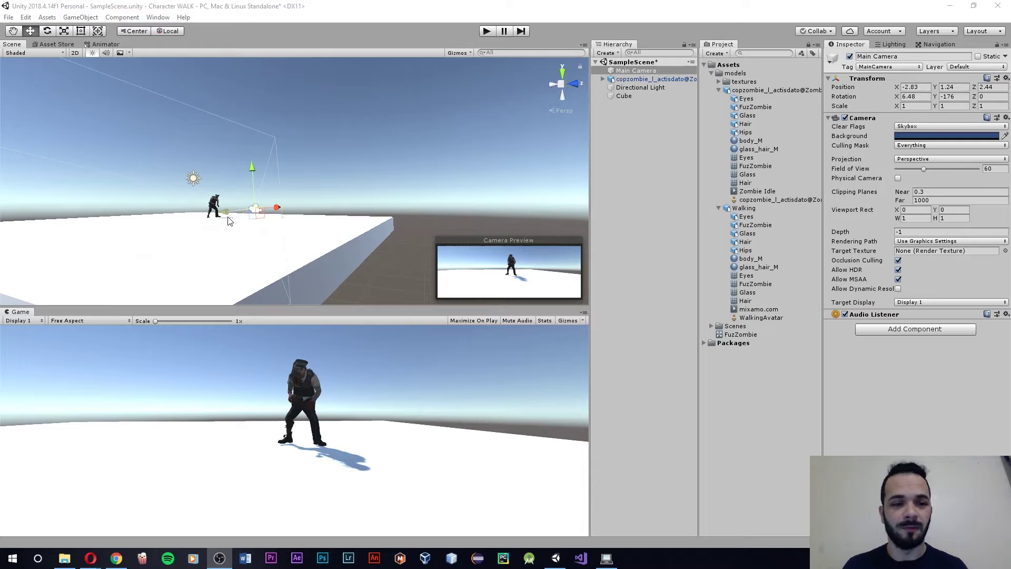
Step: Move the Main Camera to about -2.79, 1.61, 3.22, closer and lower on the zombie
{"action": "left_click_drag", "start_coordinate": [228, 220], "coordinate": [264, 163]}
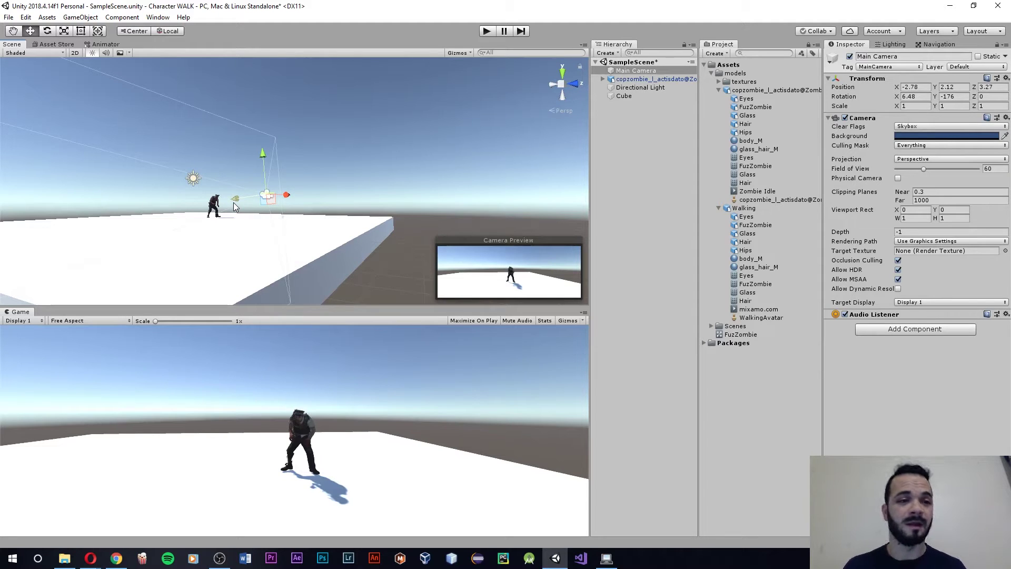
{"action": "left_click_drag", "start_coordinate": [233, 202], "coordinate": [226, 209]}
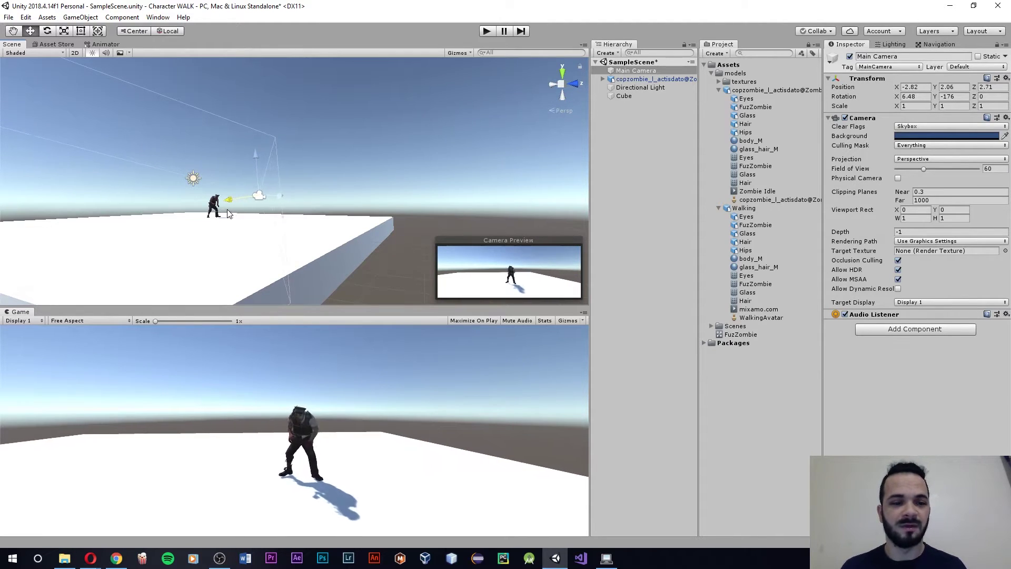
{"action": "left_click_drag", "start_coordinate": [255, 158], "coordinate": [255, 164]}
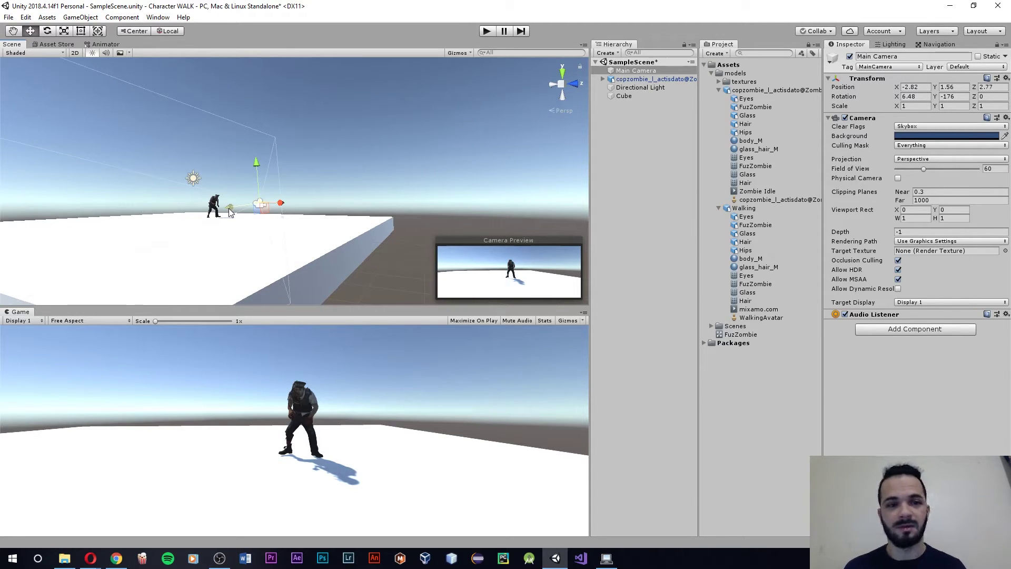
{"action": "left_click_drag", "start_coordinate": [229, 211], "coordinate": [236, 211]}
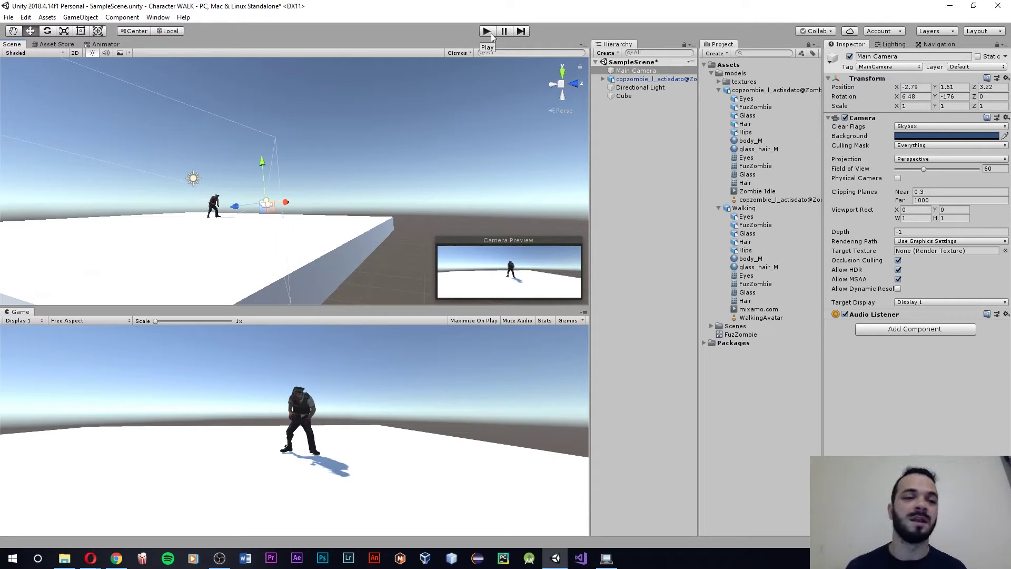
{"action": "left_click", "coordinate": [488, 32]}
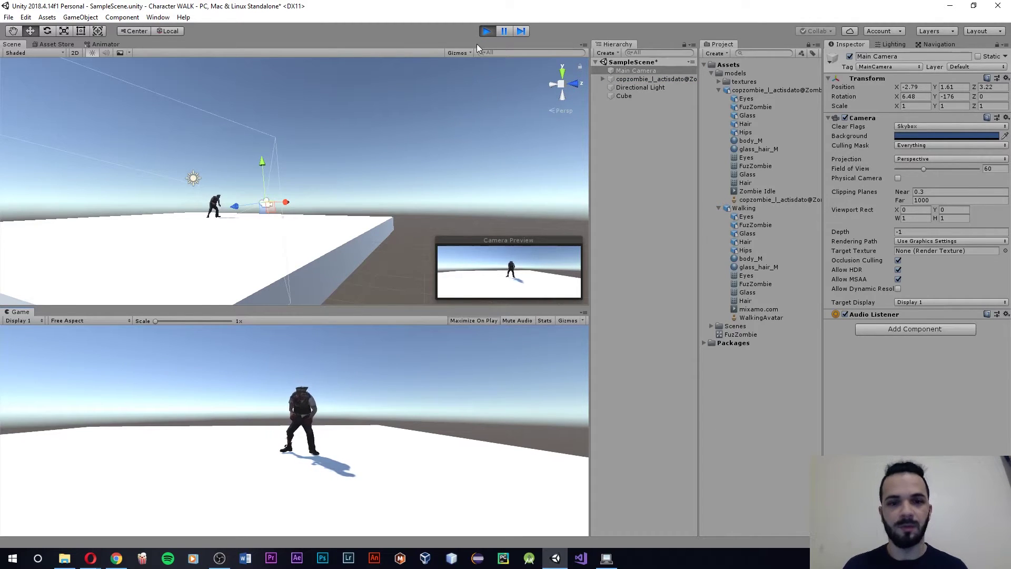
{"action": "left_click", "coordinate": [486, 31]}
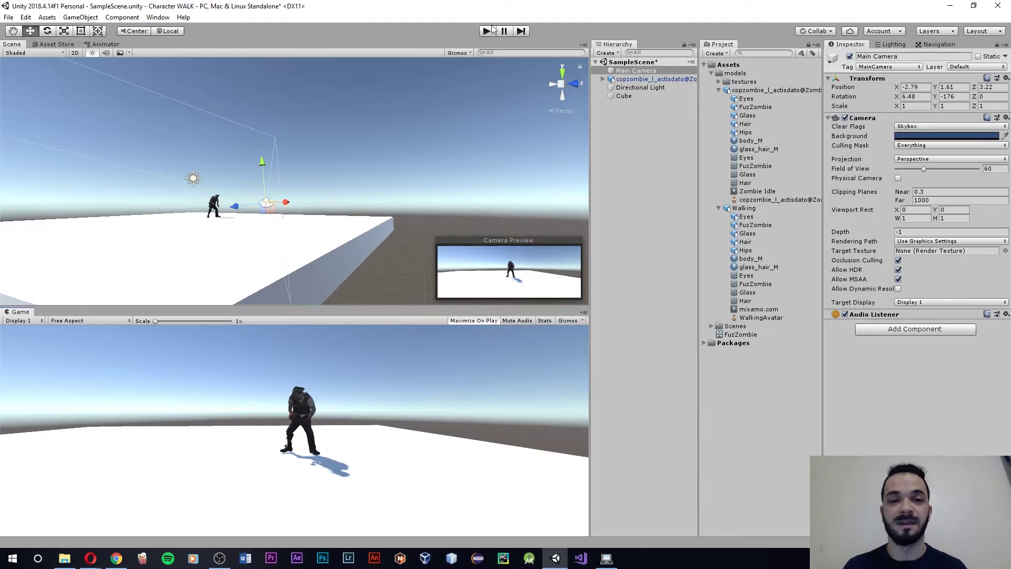
{"action": "left_click", "coordinate": [485, 31]}
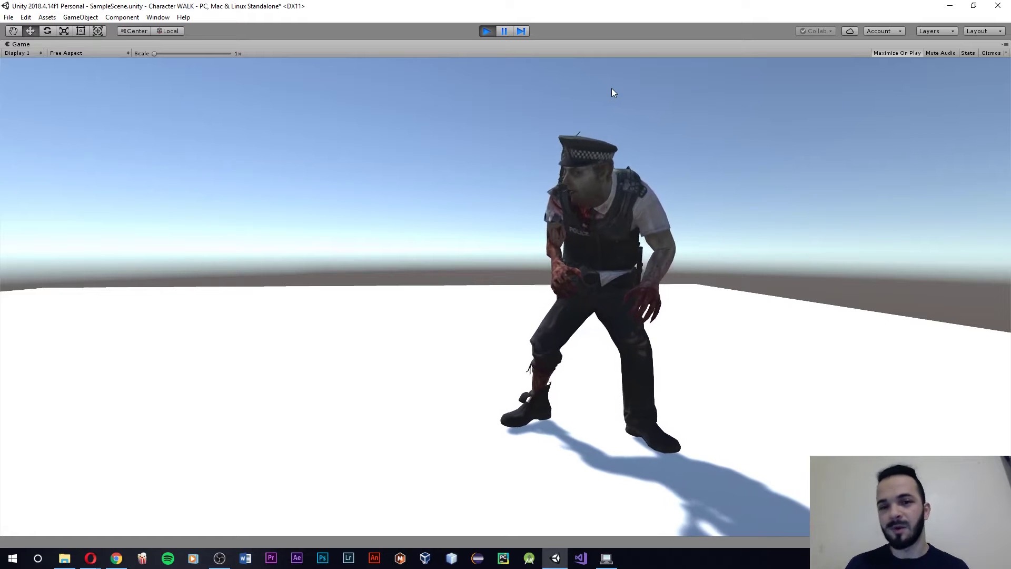
{"action": "left_click", "coordinate": [488, 30]}
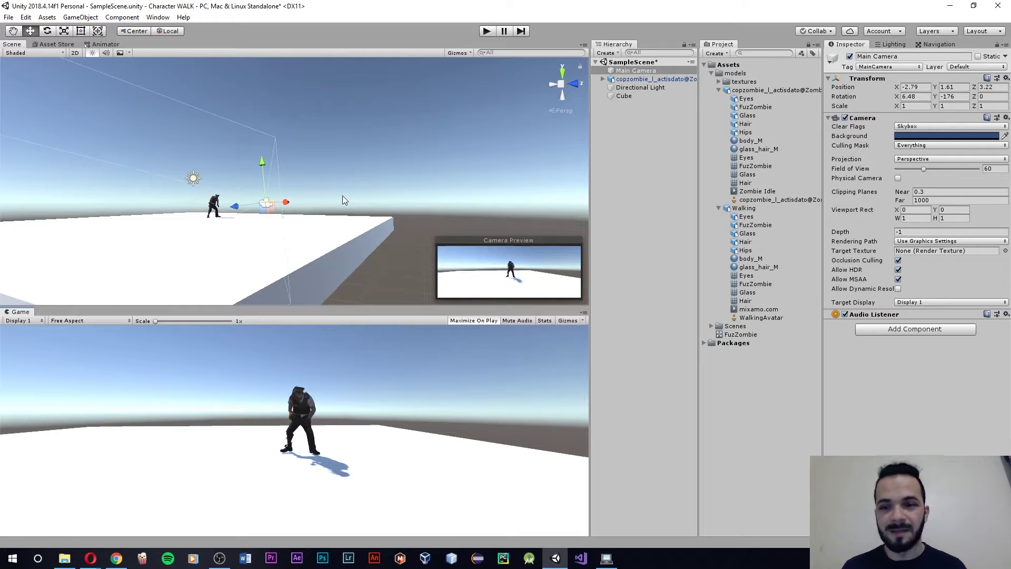
Step: Deselect the Main Camera and collapse the zombie model, Walking and models folders
{"action": "left_click", "coordinate": [648, 129]}
{"action": "left_click", "coordinate": [719, 90]}
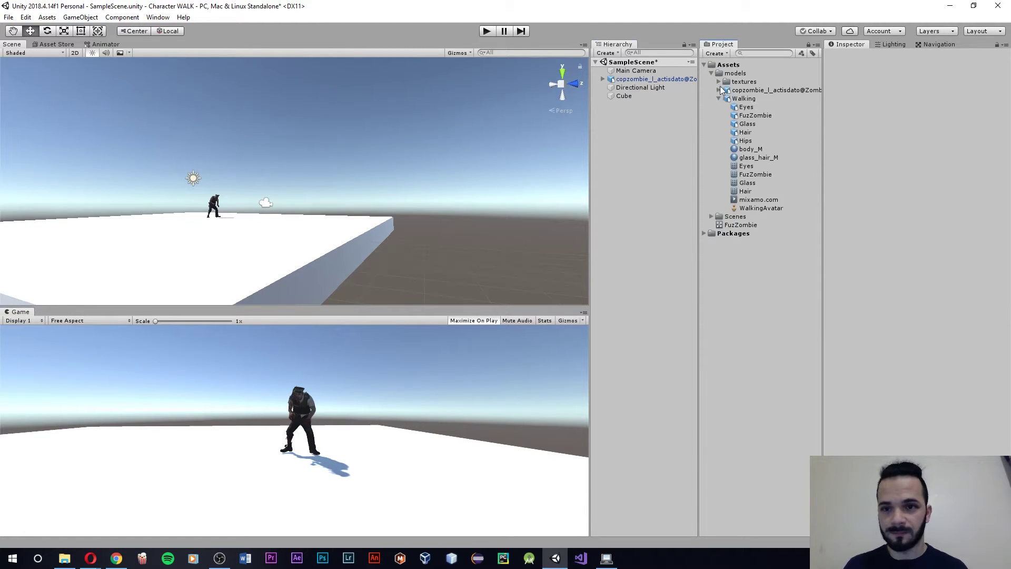
{"action": "left_click", "coordinate": [718, 98]}
{"action": "left_click", "coordinate": [711, 73]}
Step: Create a new 3D project through File > New Project, discarding the unsaved scene changes
{"action": "left_click", "coordinate": [9, 17]}
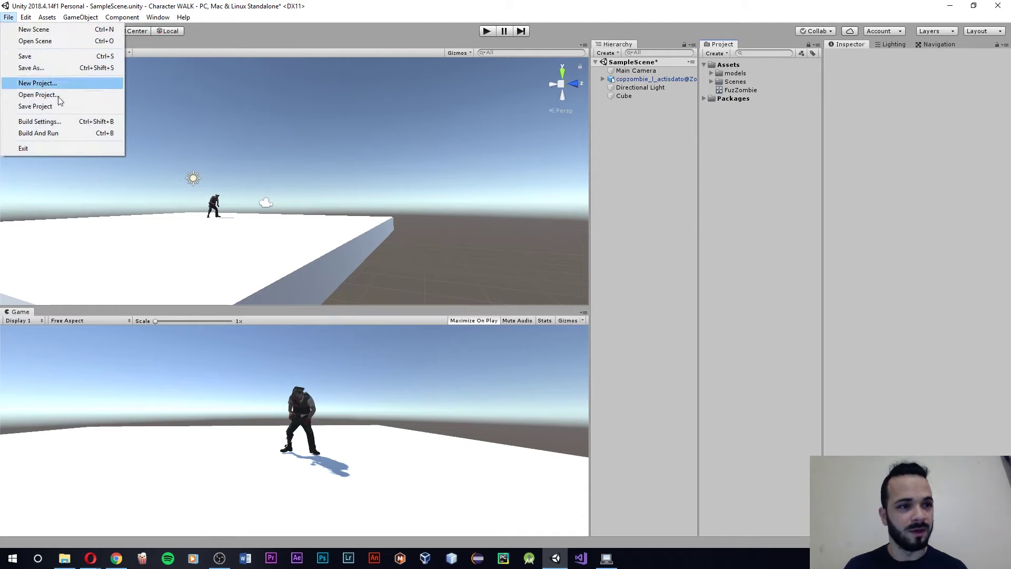
{"action": "left_click", "coordinate": [51, 84]}
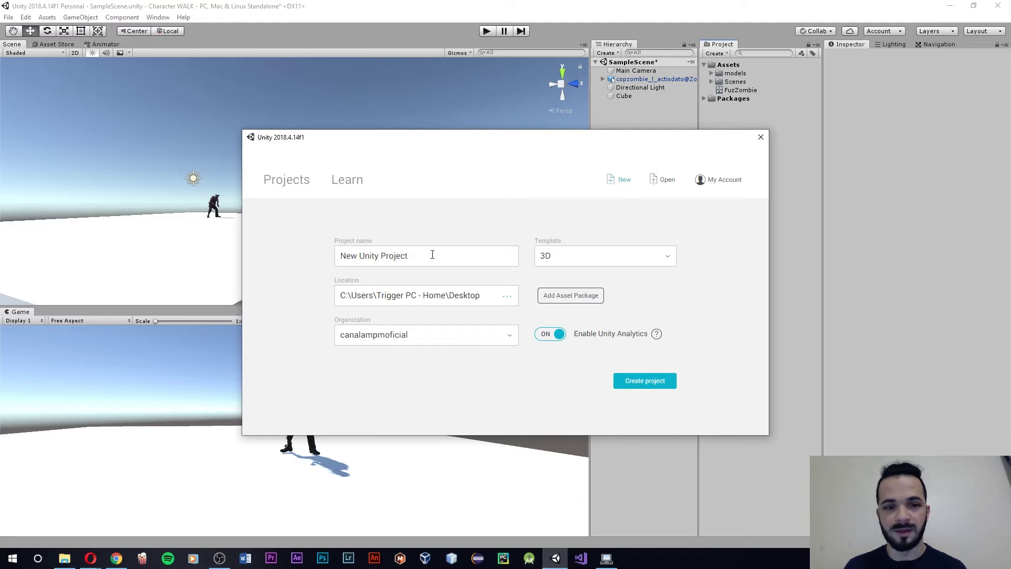
{"action": "left_click", "coordinate": [617, 383]}
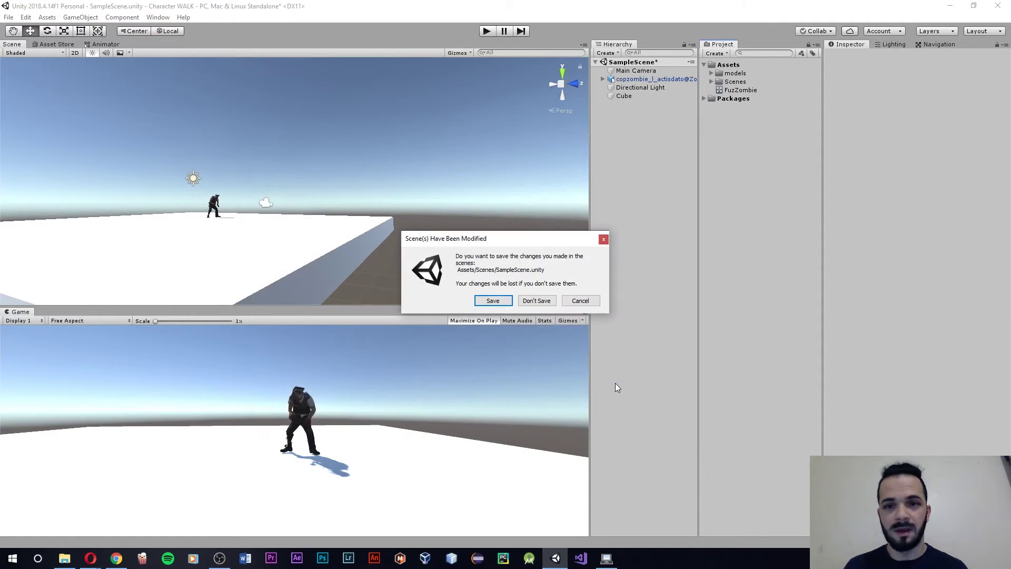
{"action": "left_click", "coordinate": [543, 303]}
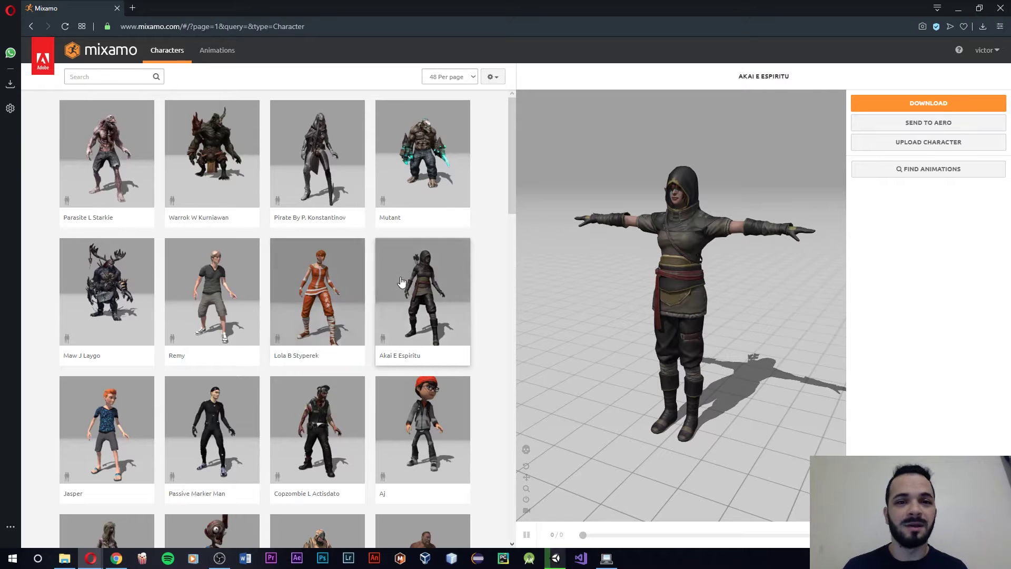
Step: Choose Maria W/Prop J J Ong from the Characters grid as the working character
{"action": "scroll", "coordinate": [329, 379], "scroll_direction": "down", "scroll_amount": 4}
{"action": "scroll", "coordinate": [330, 379], "scroll_direction": "down", "scroll_amount": 2}
{"action": "scroll", "coordinate": [322, 377], "scroll_direction": "down", "scroll_amount": 4}
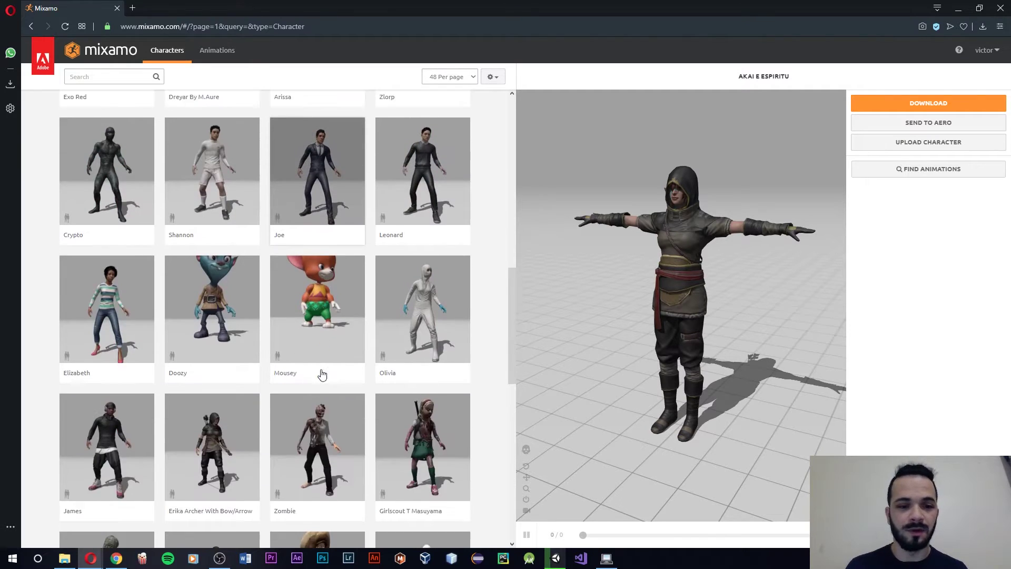
{"action": "scroll", "coordinate": [322, 374], "scroll_direction": "down", "scroll_amount": 6}
{"action": "scroll", "coordinate": [321, 368], "scroll_direction": "down", "scroll_amount": 3}
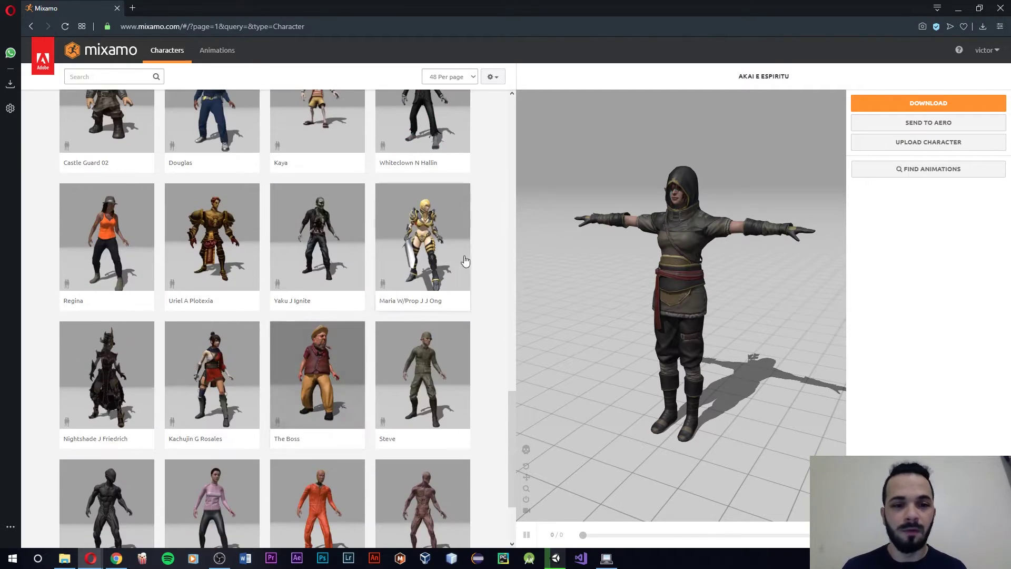
{"action": "left_click", "coordinate": [416, 221]}
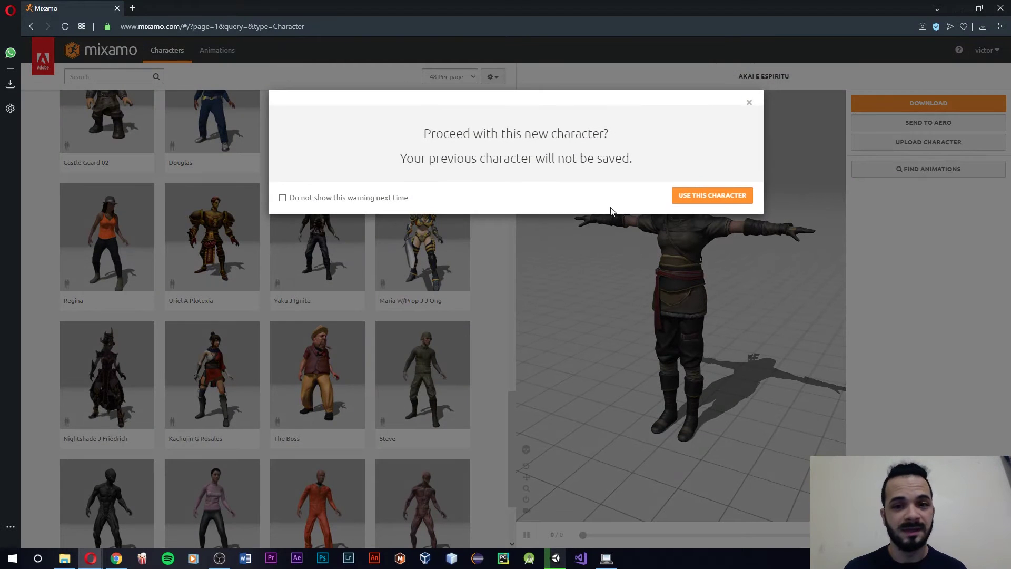
{"action": "left_click", "coordinate": [682, 195]}
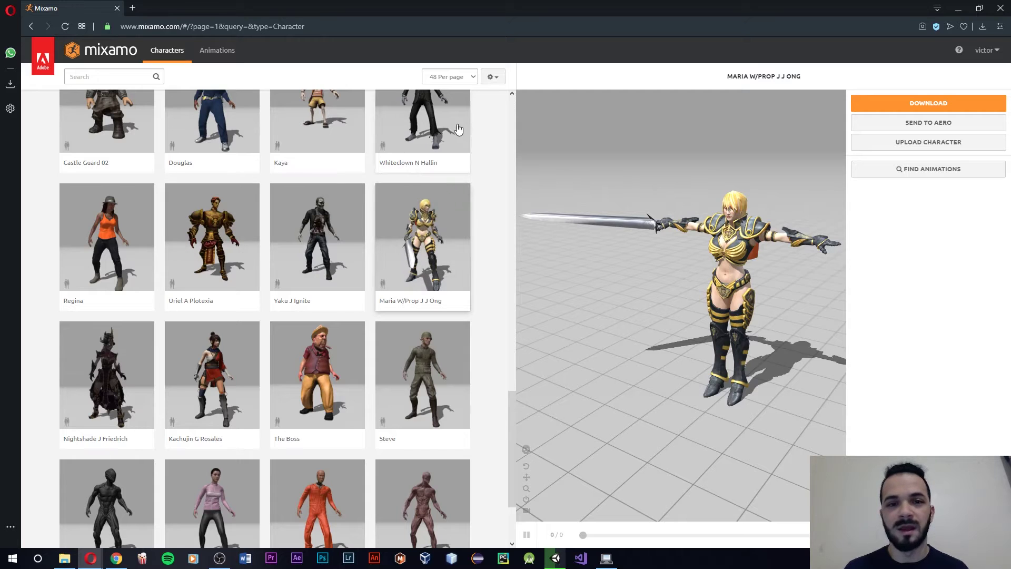
Step: Switch to the Animations library
{"action": "scroll", "coordinate": [137, 105], "scroll_direction": "up", "scroll_amount": 2}
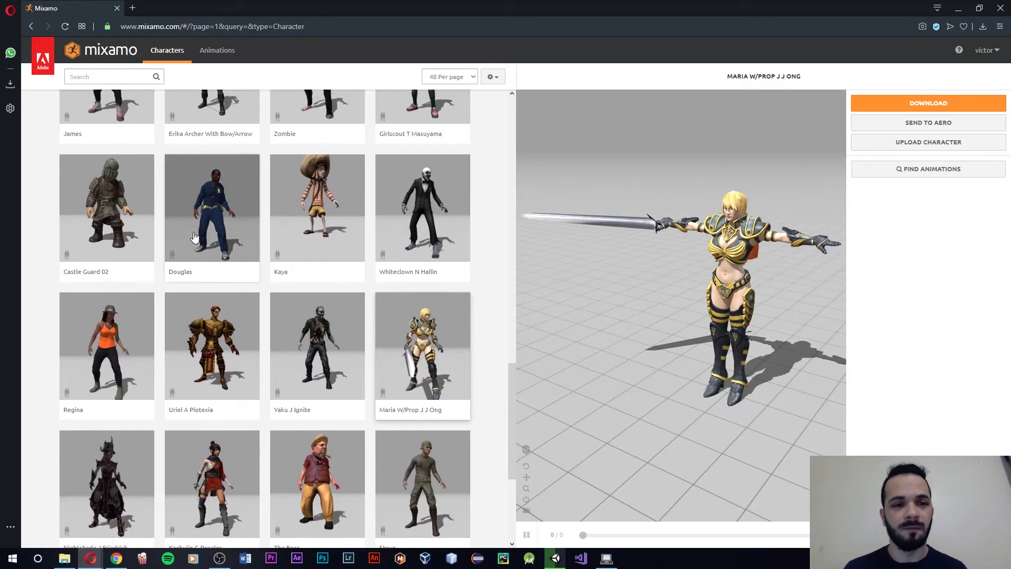
{"action": "scroll", "coordinate": [209, 233], "scroll_direction": "up", "scroll_amount": 2}
{"action": "scroll", "coordinate": [209, 233], "scroll_direction": "up", "scroll_amount": 2}
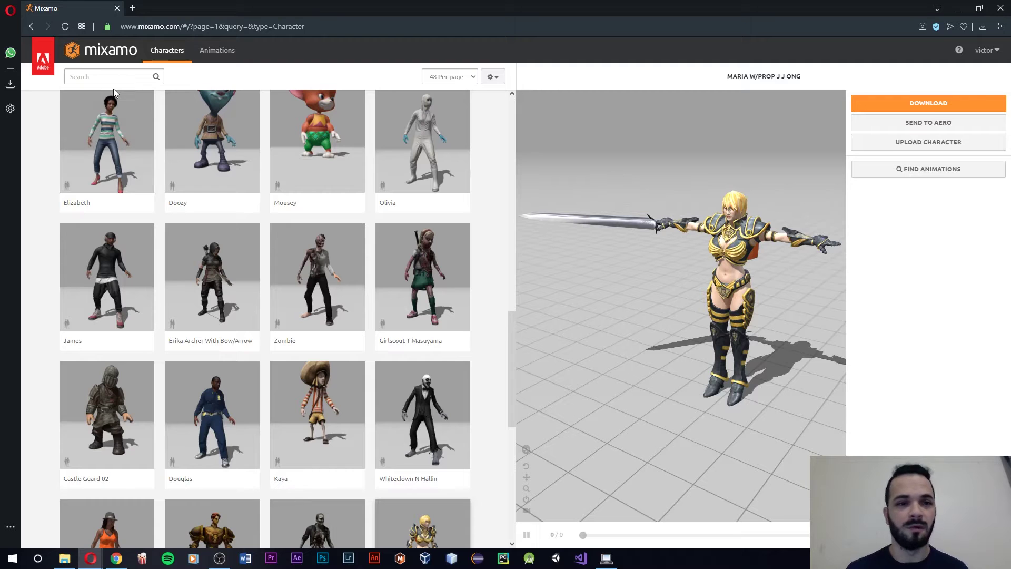
{"action": "scroll", "coordinate": [162, 172], "scroll_direction": "up", "scroll_amount": 1}
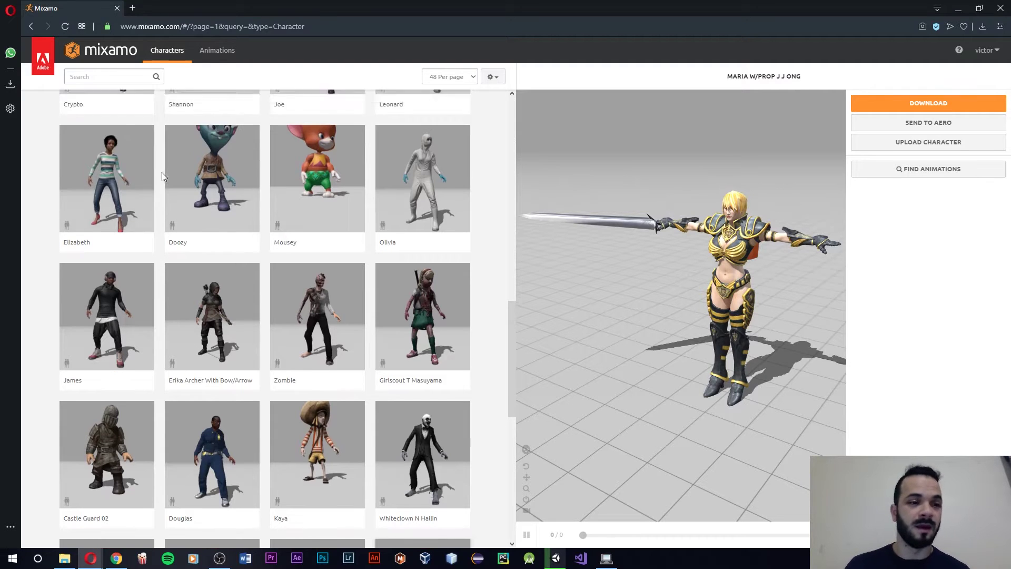
{"action": "scroll", "coordinate": [162, 172], "scroll_direction": "up", "scroll_amount": 5}
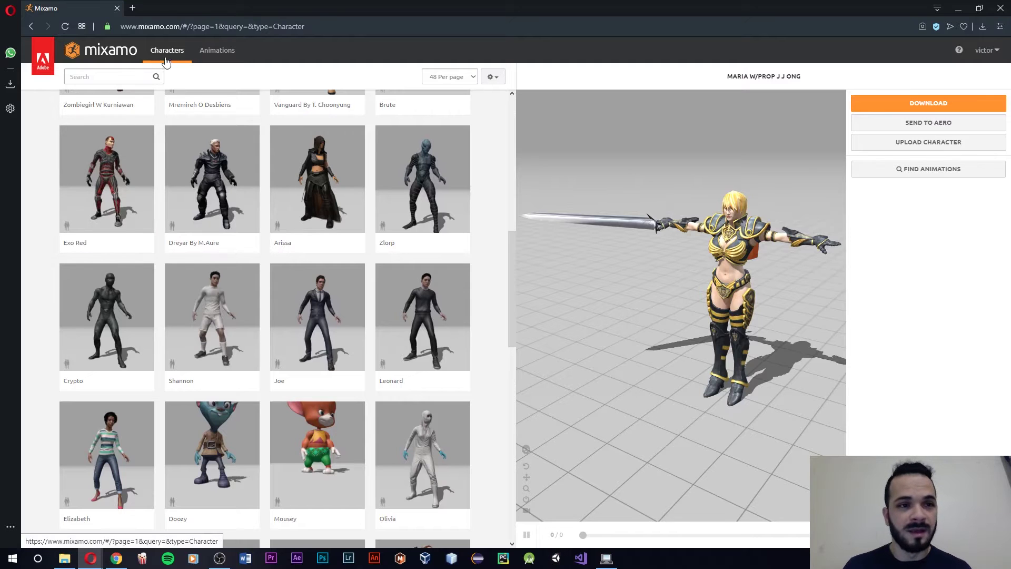
{"action": "scroll", "coordinate": [219, 293], "scroll_direction": "up", "scroll_amount": 4}
{"action": "scroll", "coordinate": [241, 126], "scroll_direction": "up", "scroll_amount": 3}
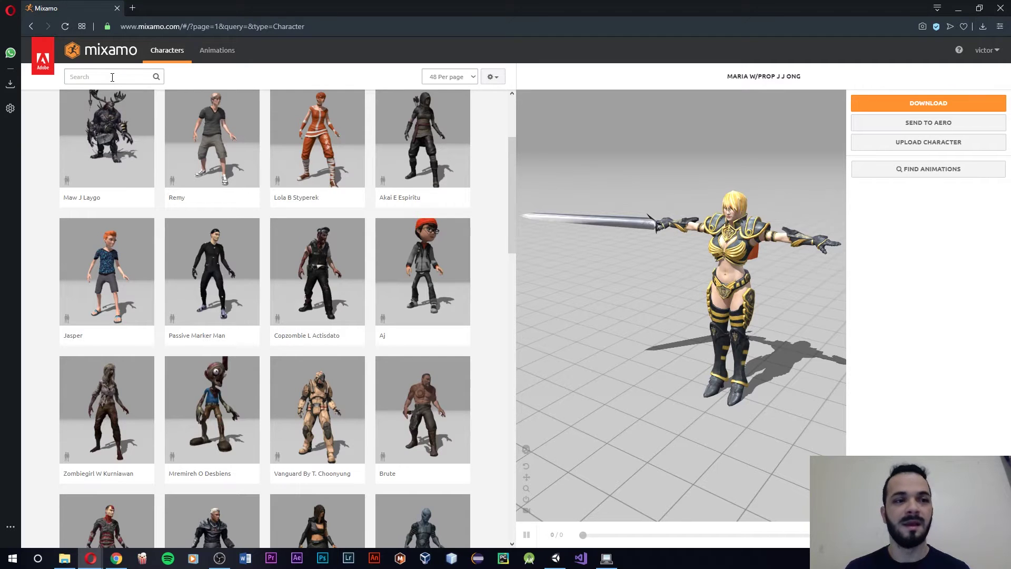
{"action": "left_click", "coordinate": [112, 77]}
{"action": "left_click", "coordinate": [222, 57]}
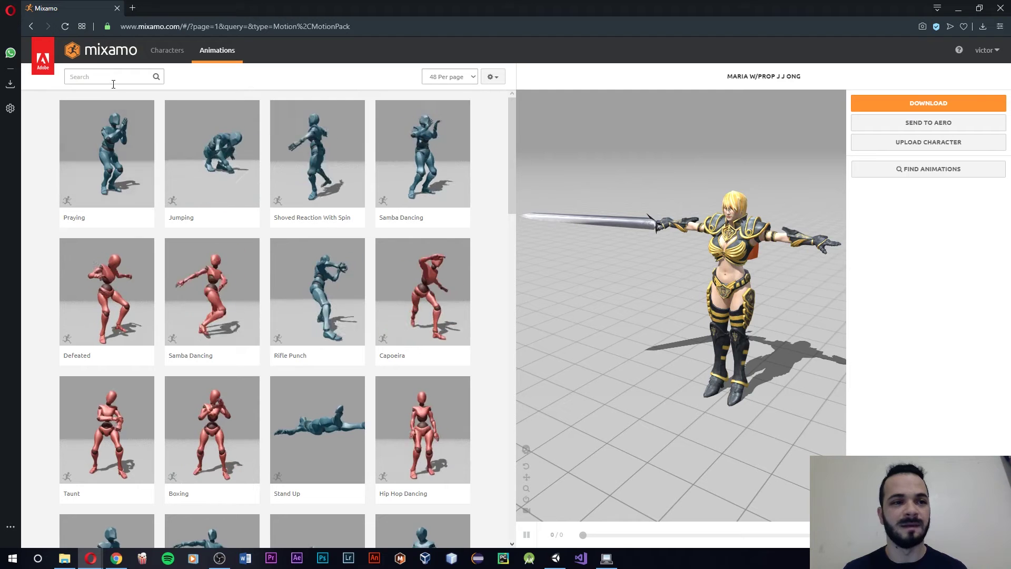
Step: Search the animations for 'idle' and hide the genre filters
{"action": "left_click", "coordinate": [111, 77]}
{"action": "type", "text": "idle"}
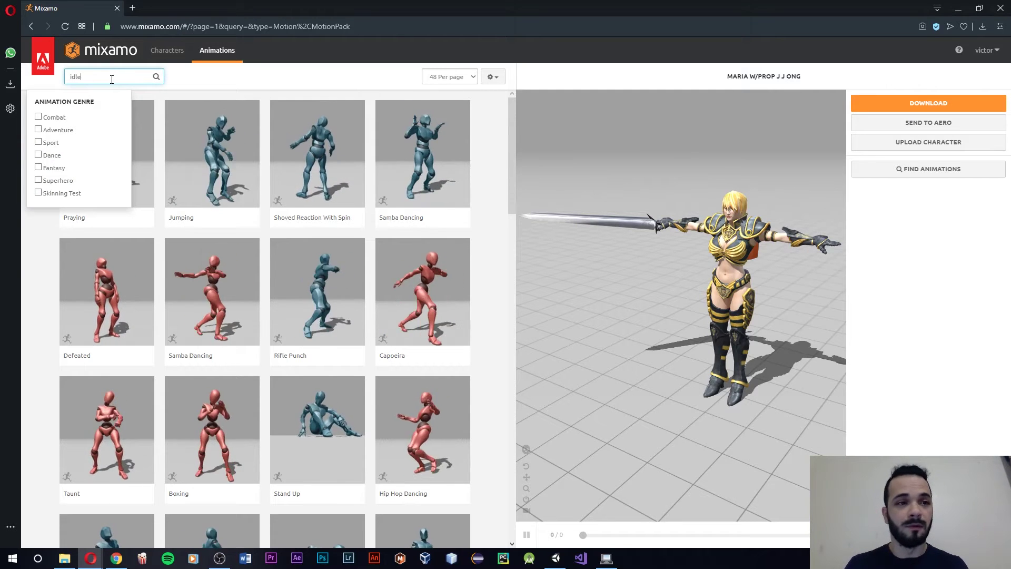
{"action": "left_click", "coordinate": [224, 108]}
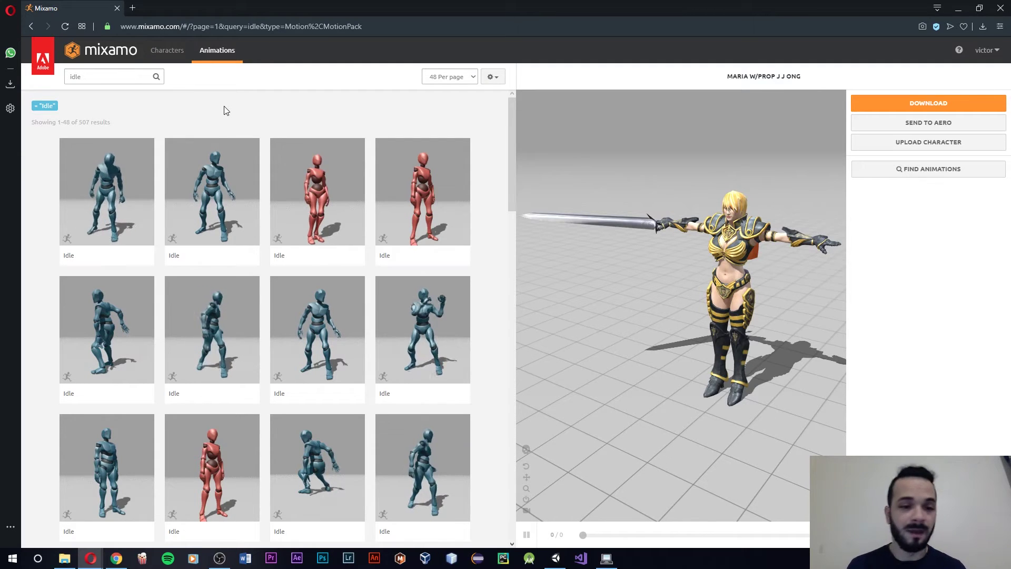
Step: Preview several Idle variants, including the soldier Idle, then apply the plain Idle
{"action": "left_click", "coordinate": [211, 187]}
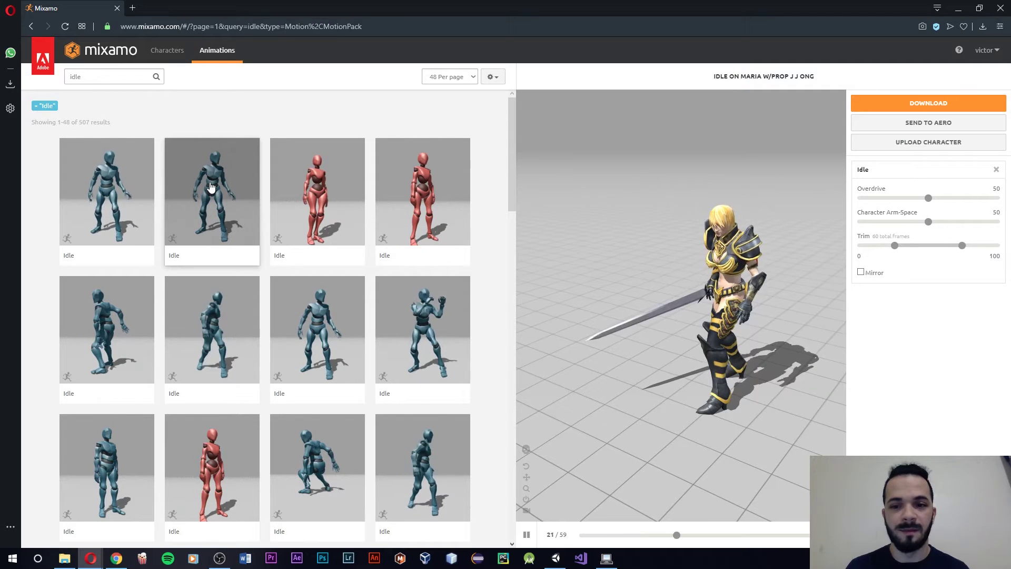
{"action": "left_click", "coordinate": [334, 354]}
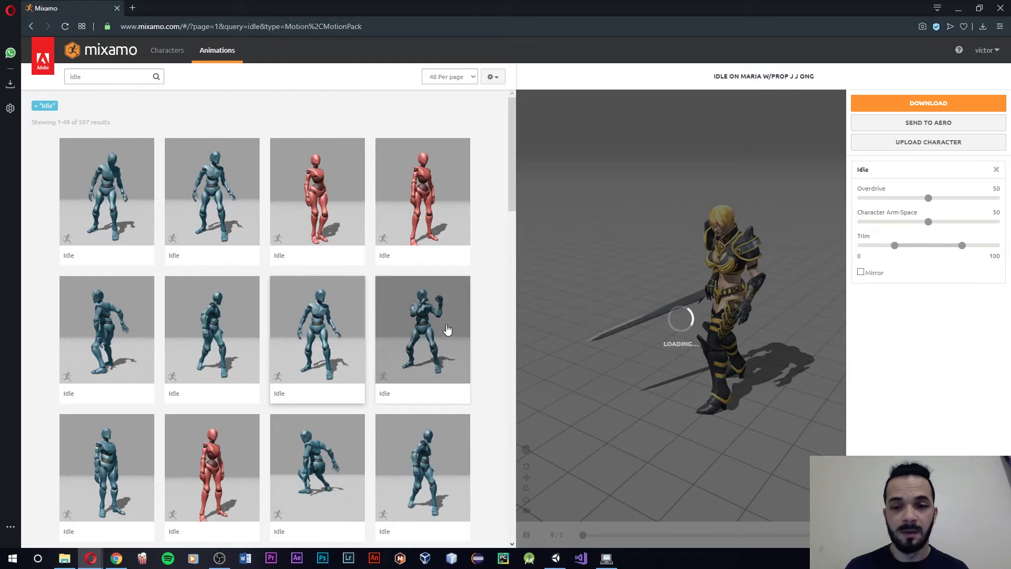
{"action": "left_click", "coordinate": [447, 329]}
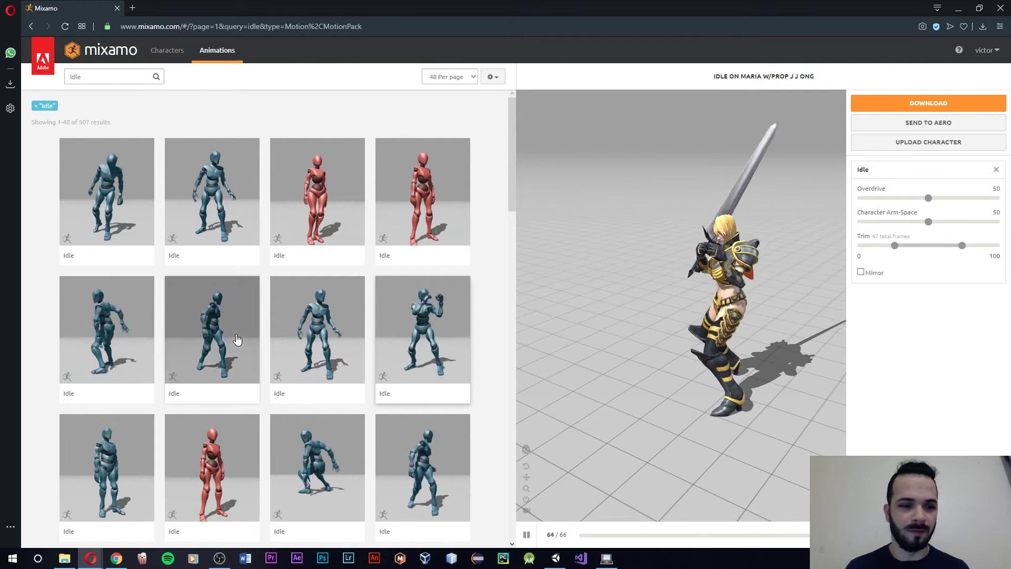
{"action": "left_click", "coordinate": [137, 330]}
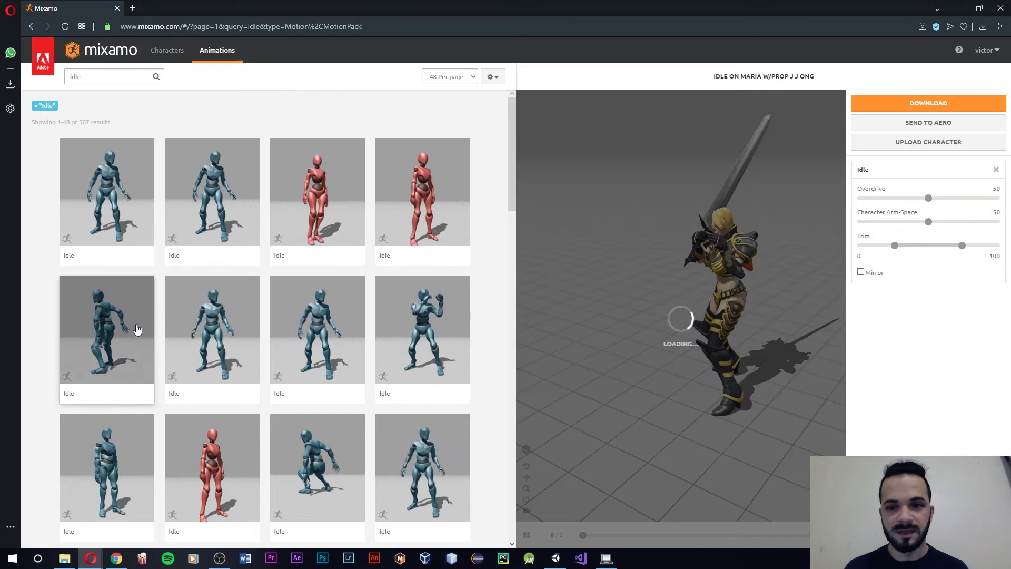
{"action": "scroll", "coordinate": [130, 376], "scroll_direction": "down", "scroll_amount": 3}
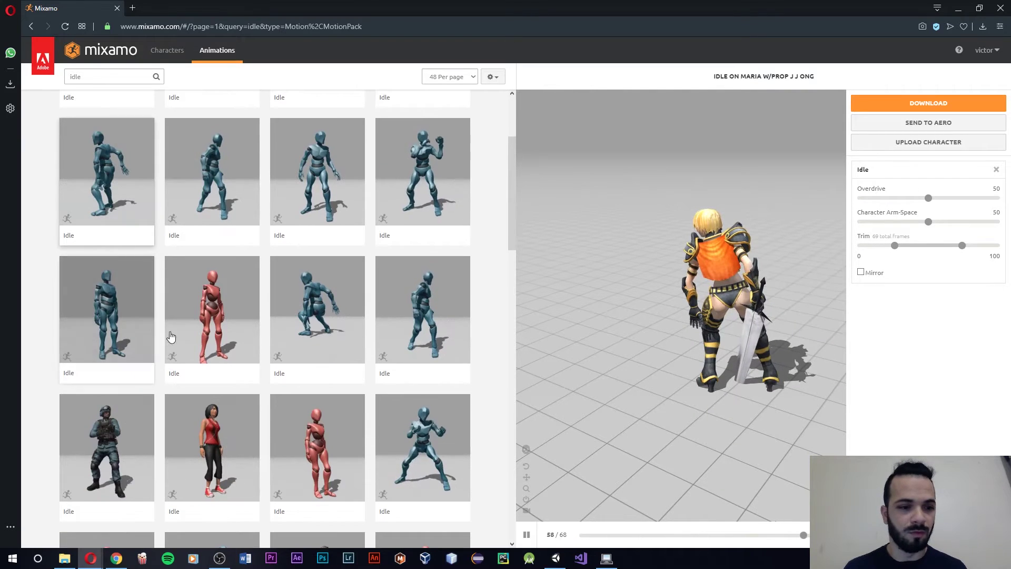
{"action": "left_click", "coordinate": [196, 313]}
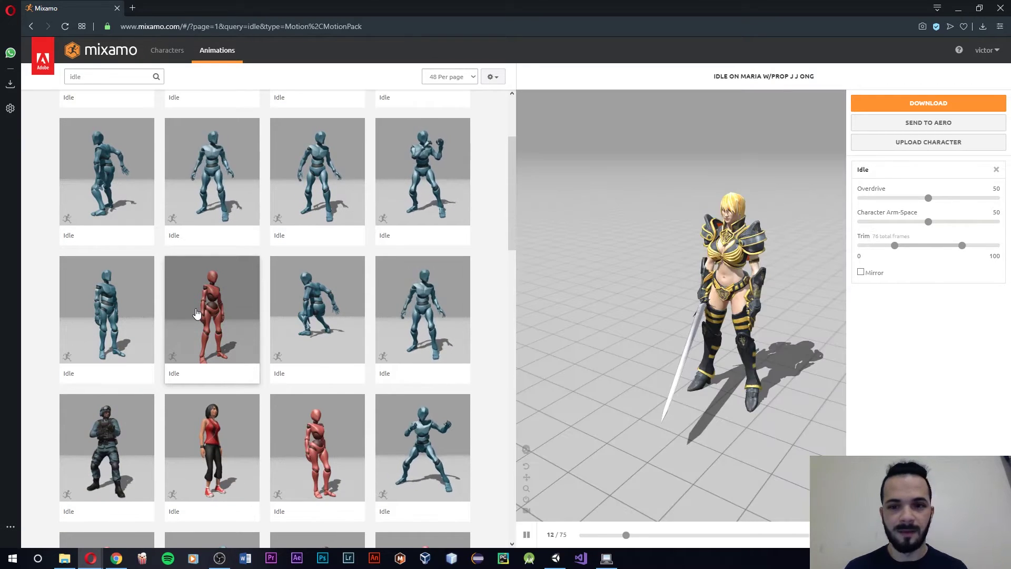
{"action": "left_click", "coordinate": [141, 430]}
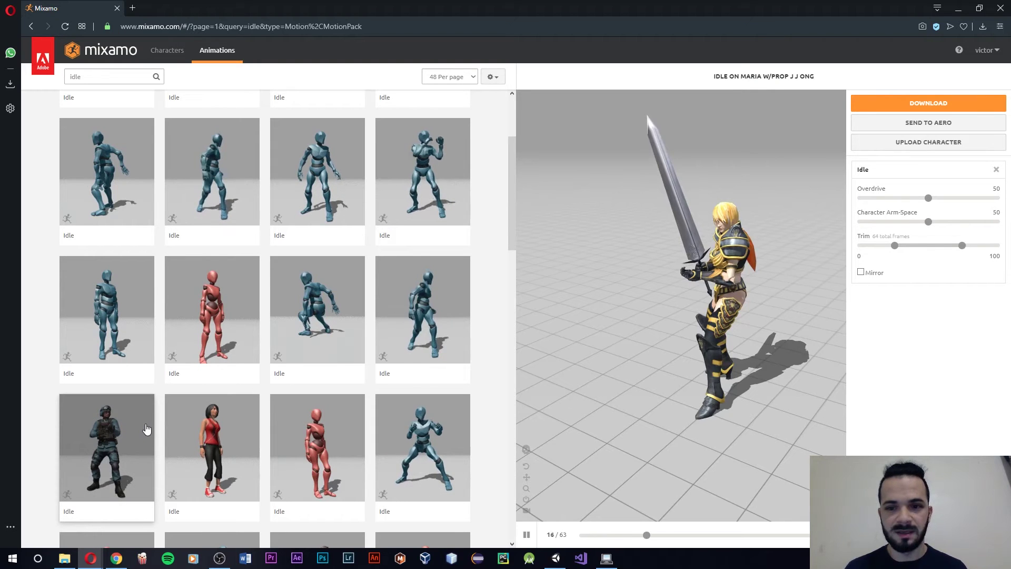
{"action": "scroll", "coordinate": [307, 451], "scroll_direction": "down", "scroll_amount": 3}
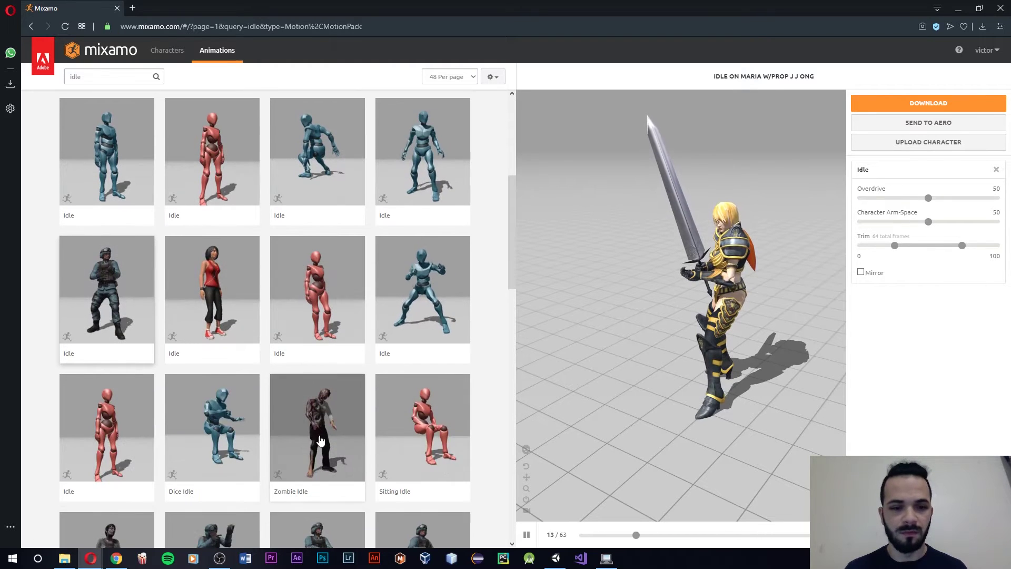
{"action": "scroll", "coordinate": [305, 423], "scroll_direction": "down", "scroll_amount": 3}
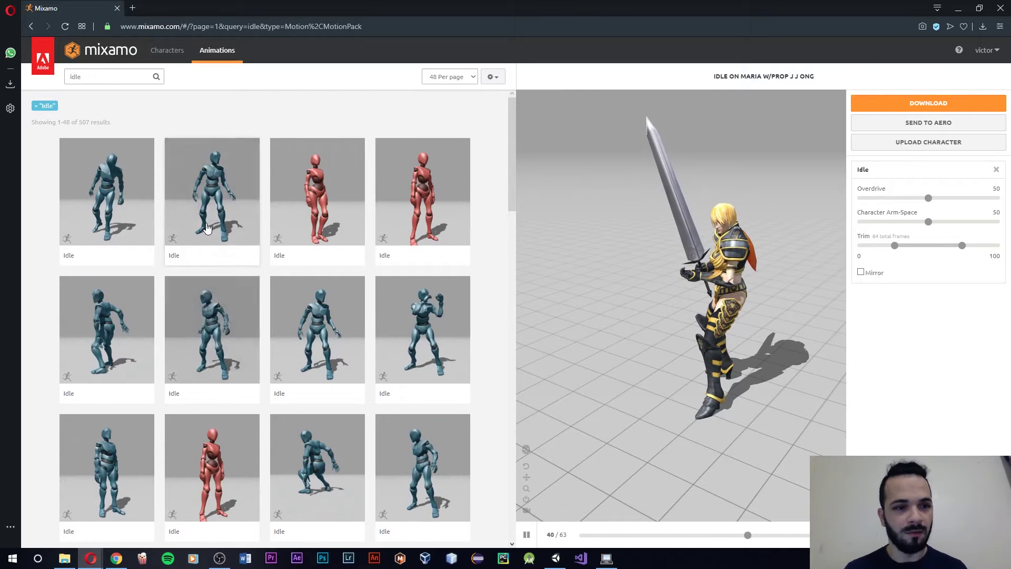
{"action": "left_click", "coordinate": [199, 240]}
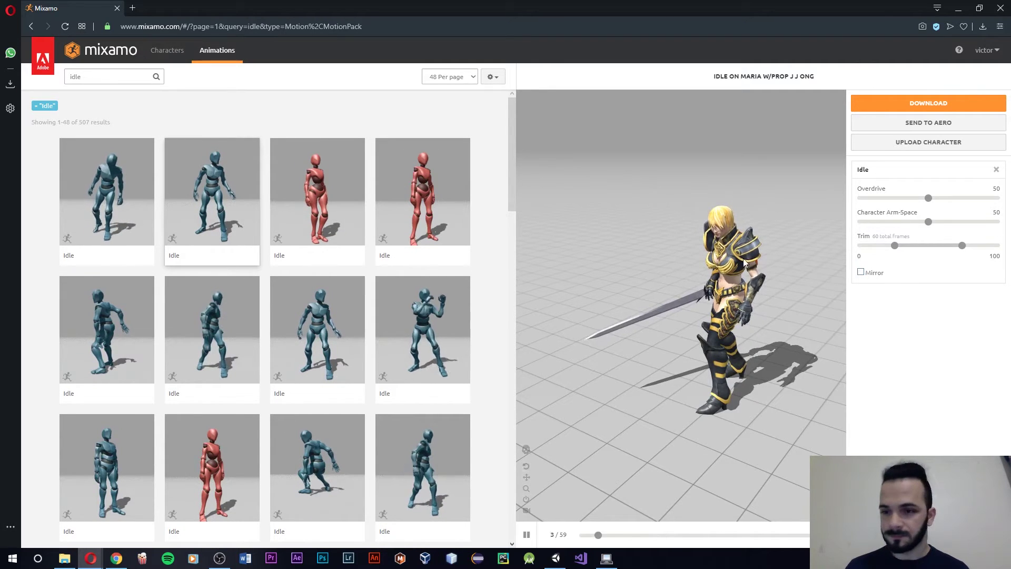
Step: Download Idle as FBX(.fbx) with skin, 30 fps and no keyframe reduction
{"action": "left_click", "coordinate": [884, 109]}
{"action": "left_click", "coordinate": [389, 148]}
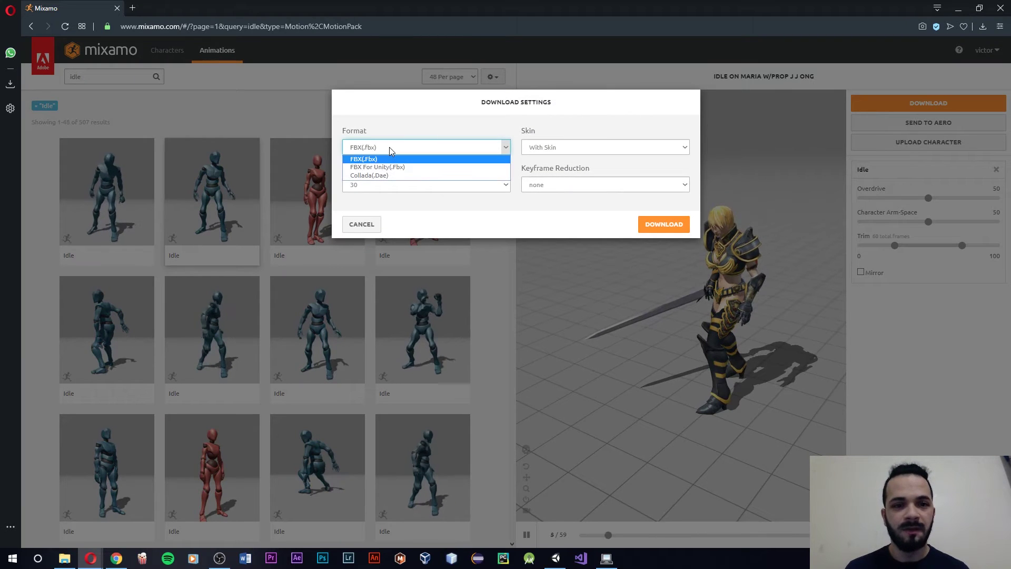
{"action": "left_click", "coordinate": [367, 160]}
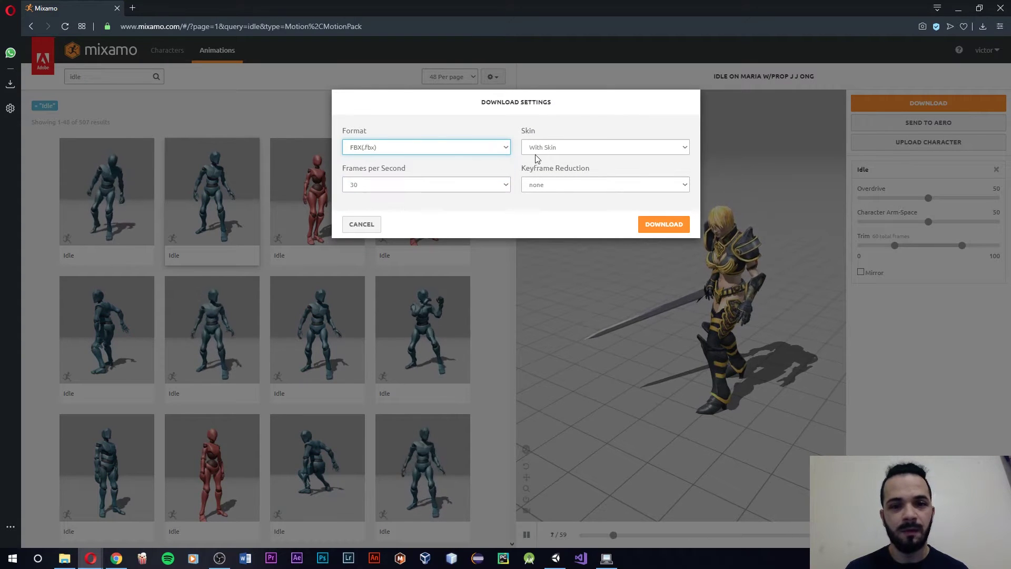
{"action": "left_click", "coordinate": [592, 188]}
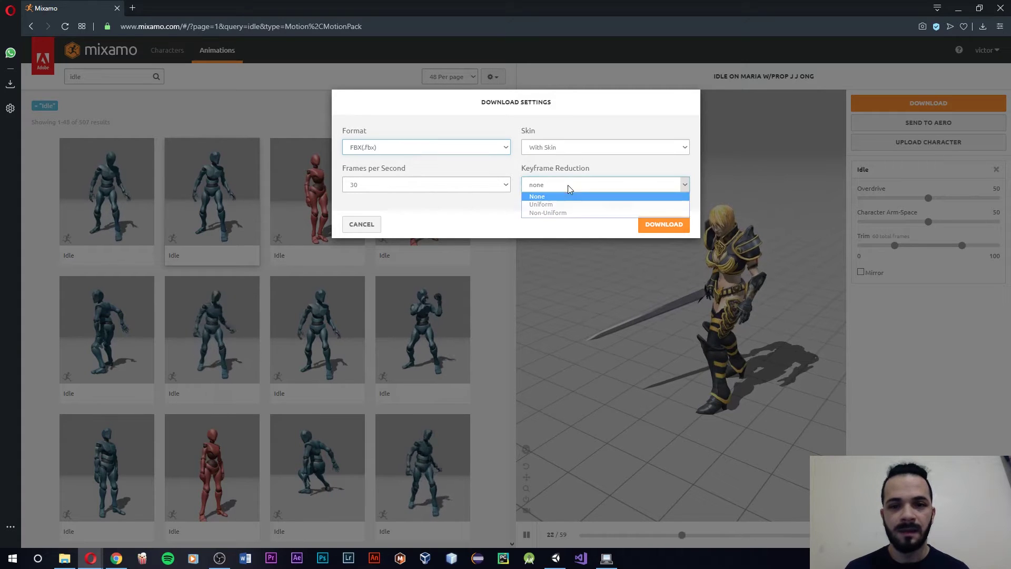
{"action": "left_click", "coordinate": [479, 210]}
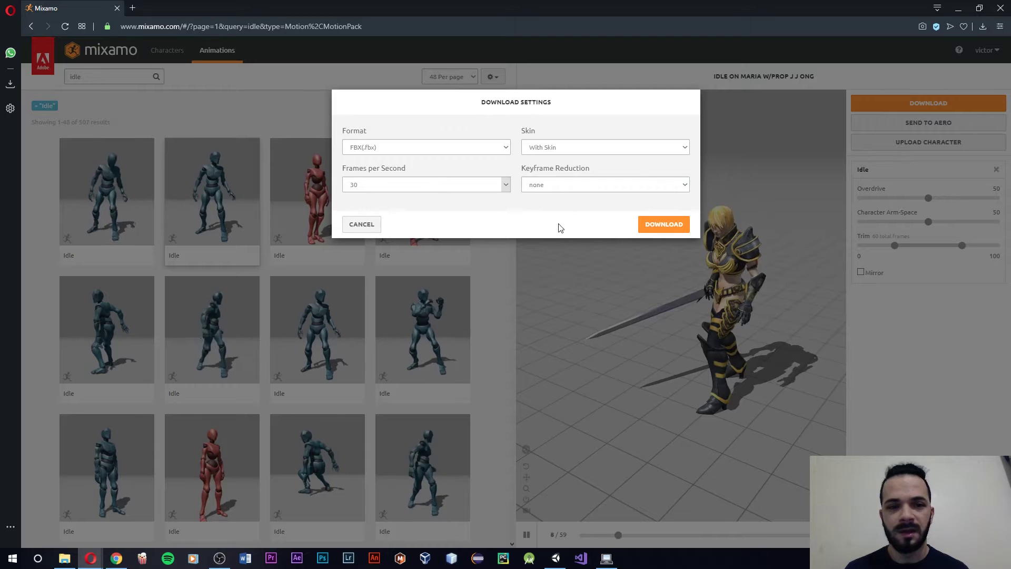
{"action": "left_click", "coordinate": [651, 234]}
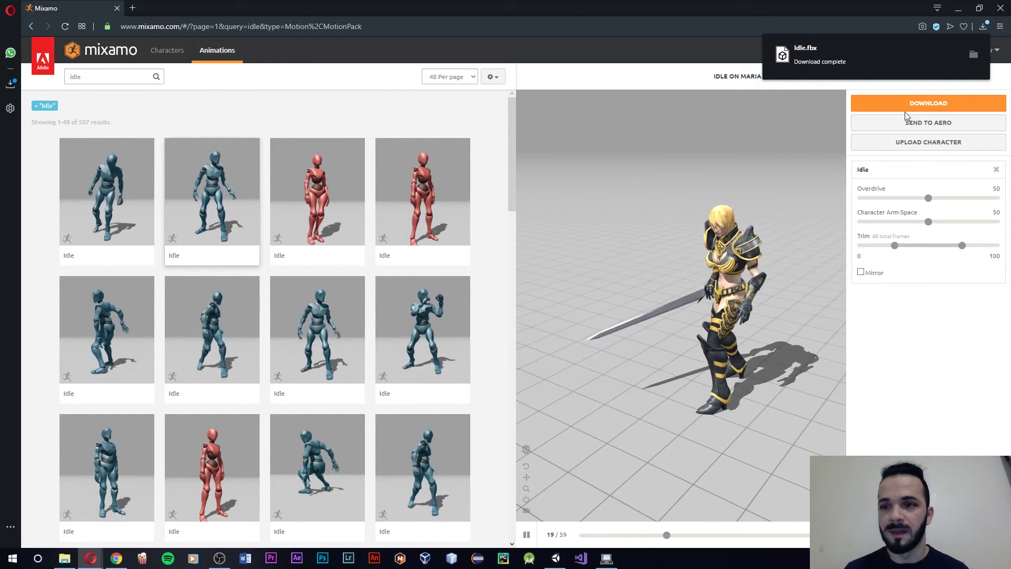
Step: Download Idle again in Collada(.dae) format as Idle.zip
{"action": "left_click", "coordinate": [921, 104]}
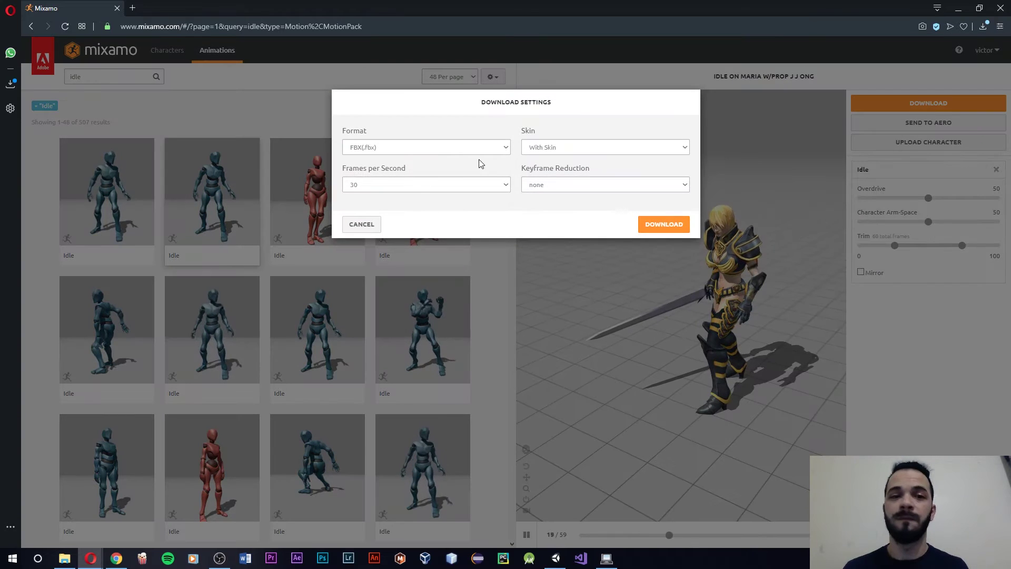
{"action": "left_click", "coordinate": [462, 147]}
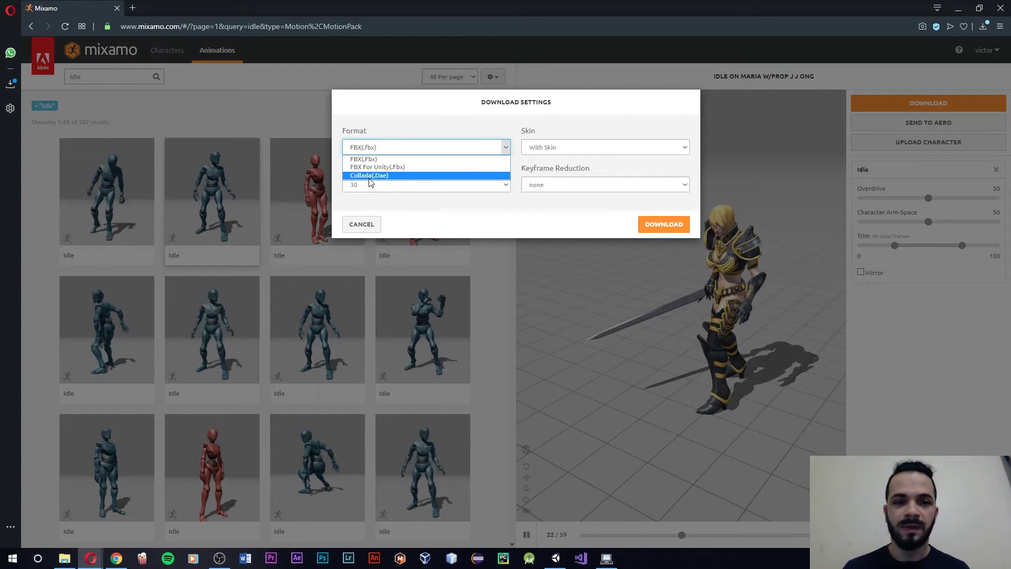
{"action": "left_click", "coordinate": [413, 176]}
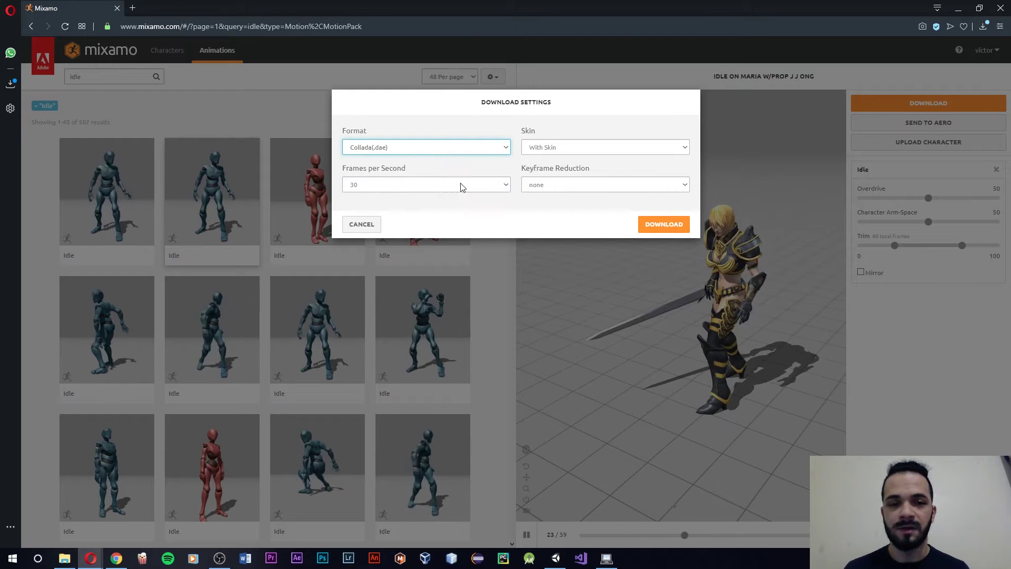
{"action": "left_click", "coordinate": [662, 223]}
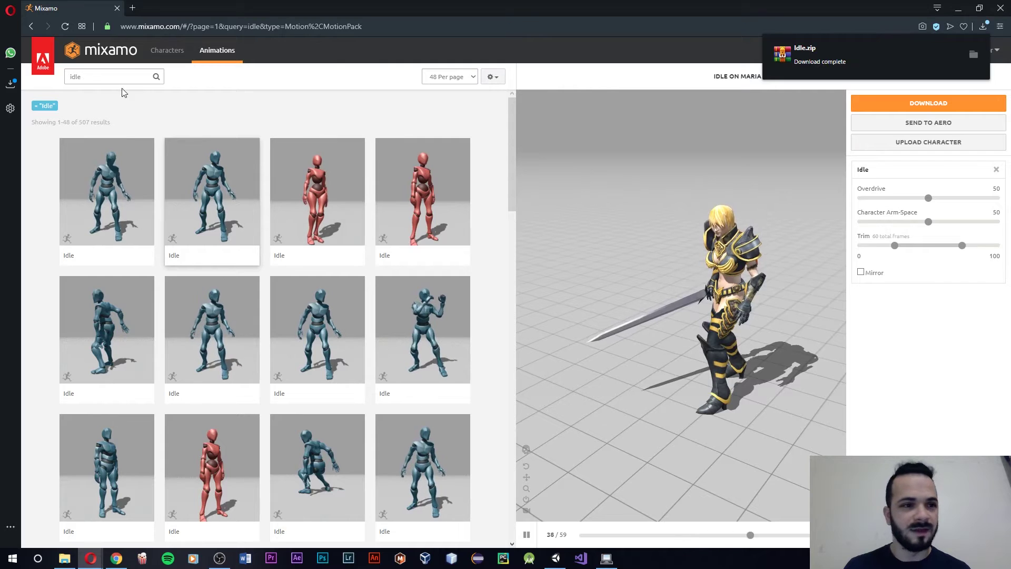
{"action": "left_click", "coordinate": [83, 77]}
Step: Replace the search term 'idle' with 'run' and search
{"action": "double_click", "coordinate": [80, 78]}
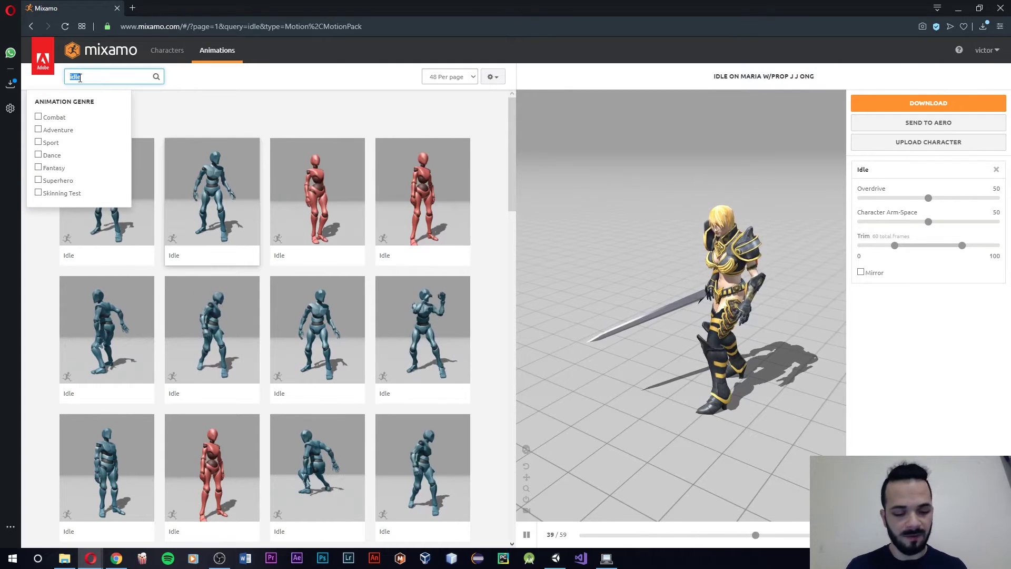
{"action": "type", "text": "run"}
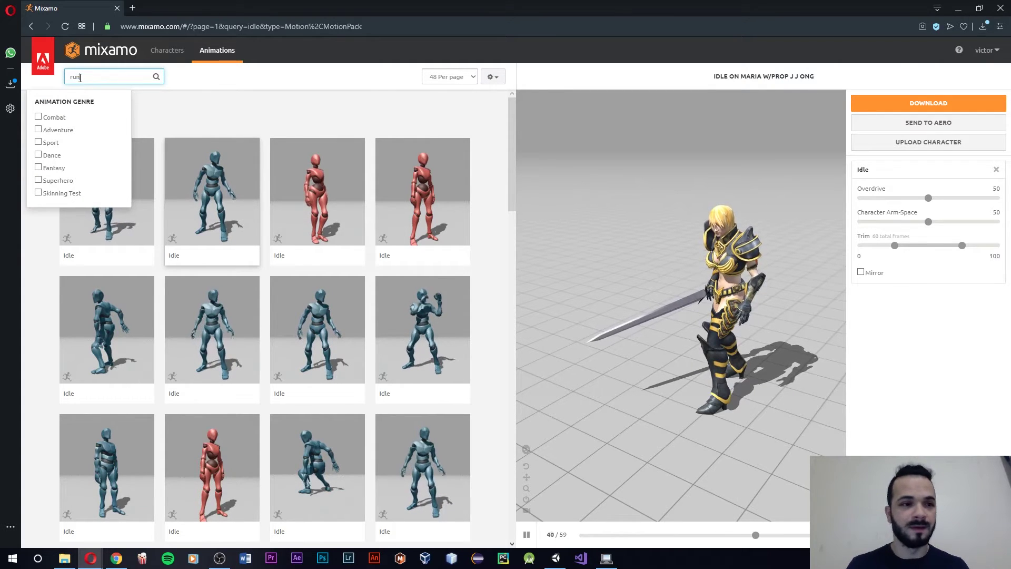
{"action": "left_click", "coordinate": [117, 80]}
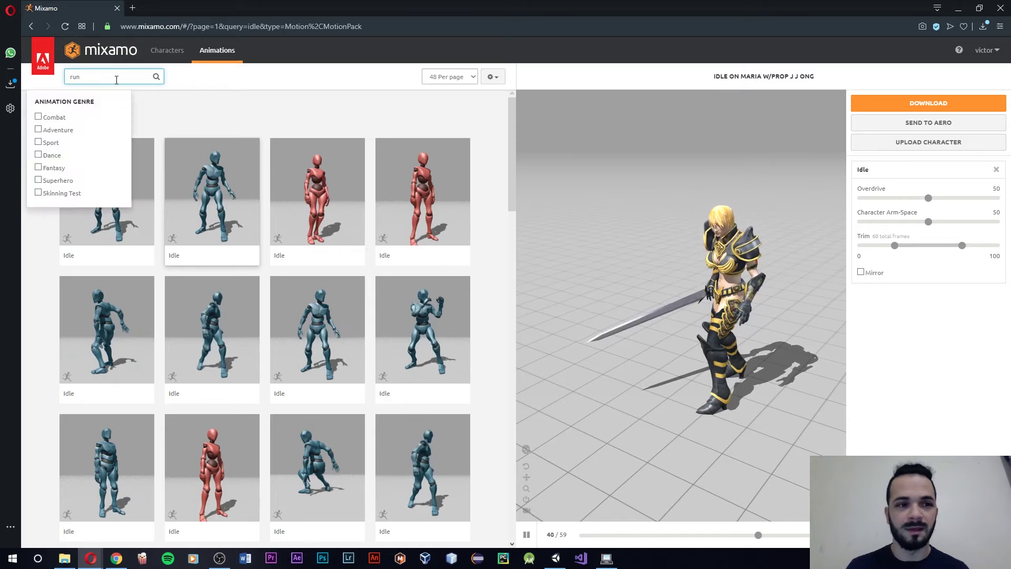
{"action": "key", "text": "Return"}
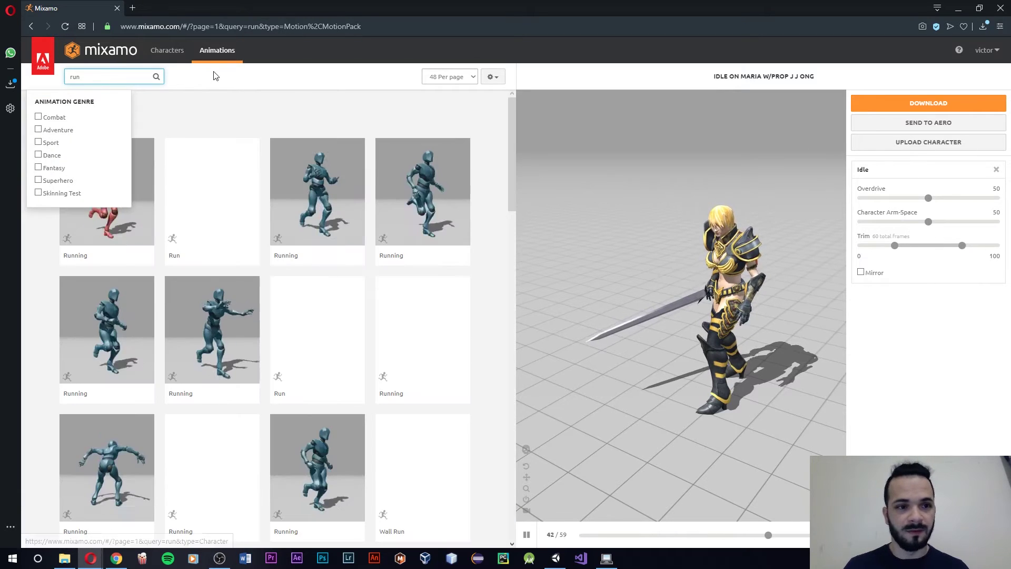
Step: Preview several Running animations, apply the first one and bring up its download settings
{"action": "left_click", "coordinate": [139, 175]}
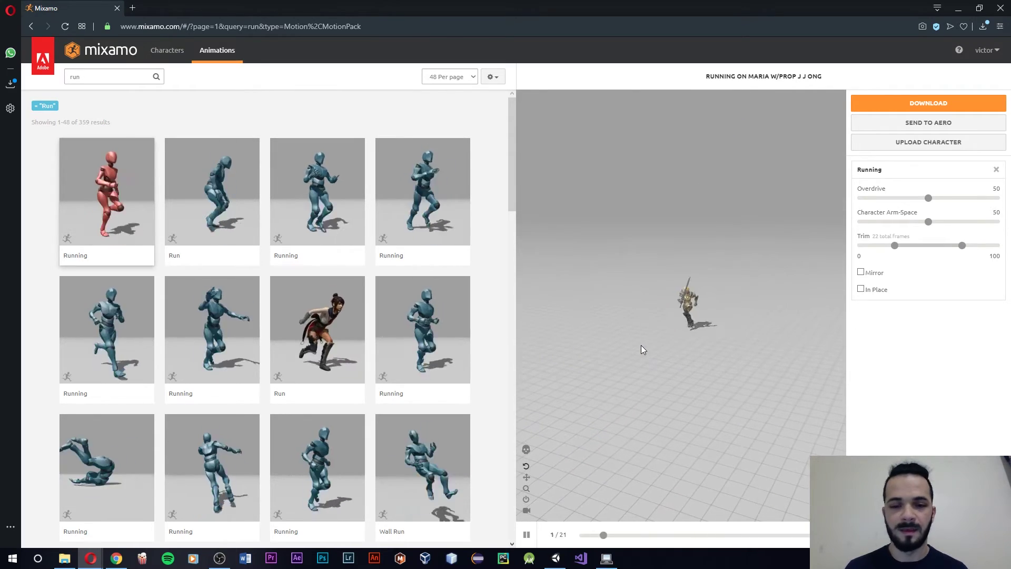
{"action": "left_click", "coordinate": [221, 327]}
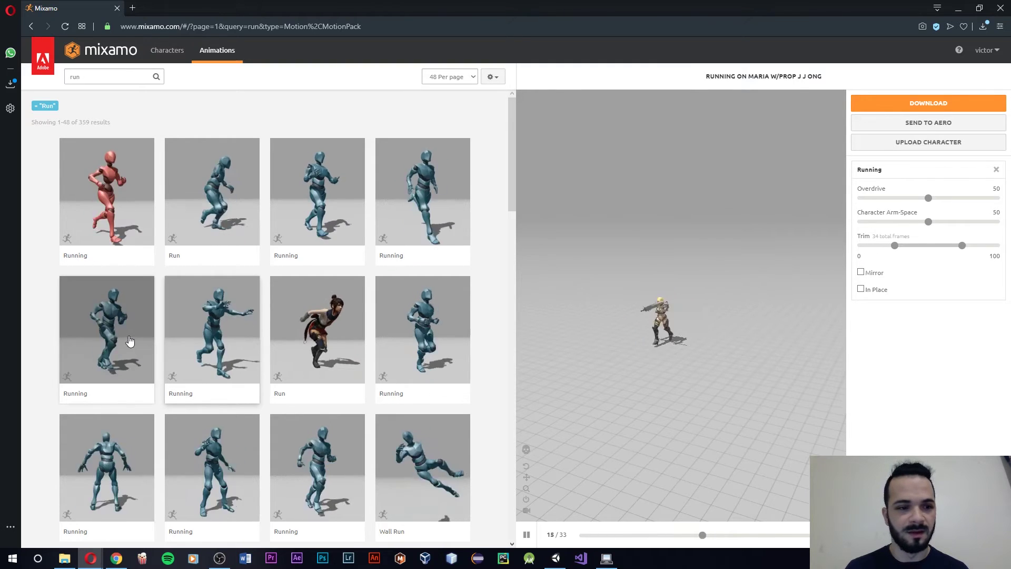
{"action": "left_click", "coordinate": [410, 214]}
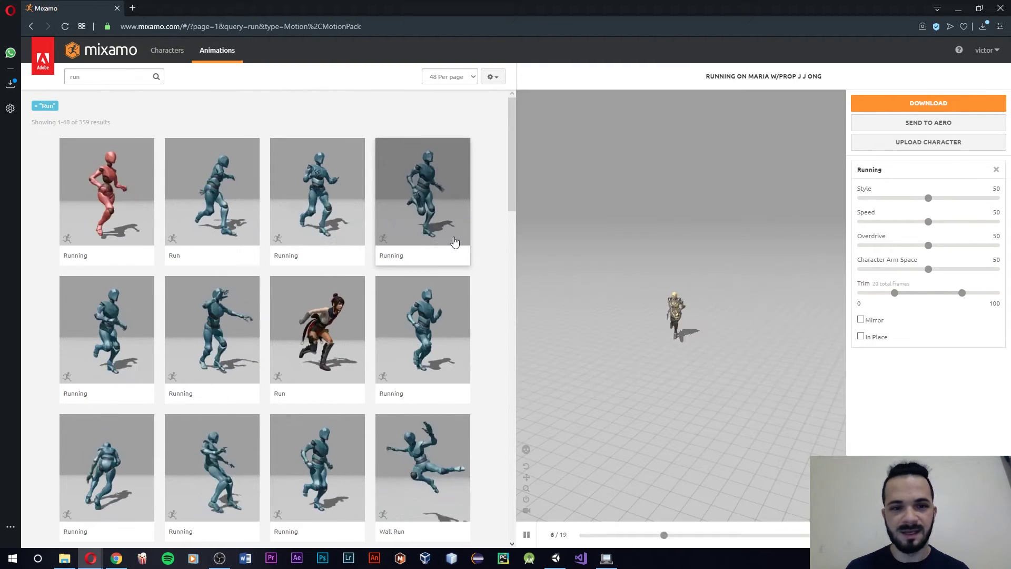
{"action": "left_click", "coordinate": [133, 180]}
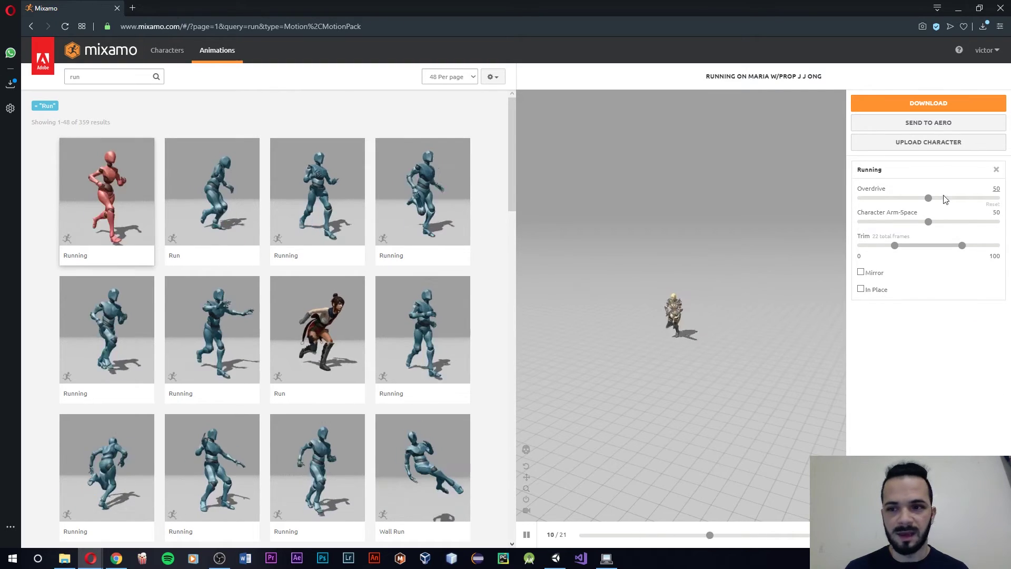
{"action": "left_click", "coordinate": [904, 108]}
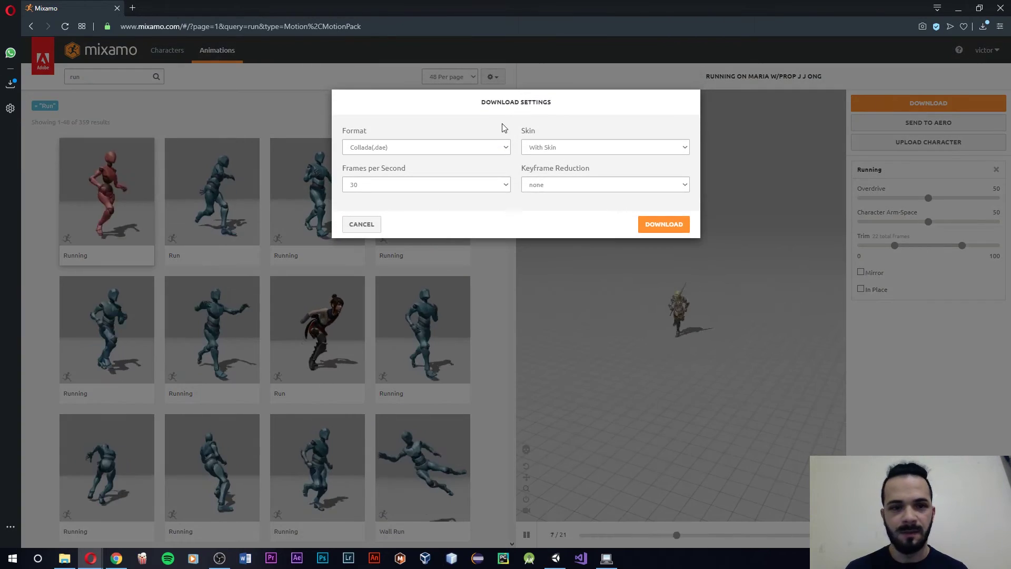
Step: Download the Running animation as FBX(.fbx) with skin at 30 frames per second
{"action": "left_click", "coordinate": [425, 150]}
{"action": "left_click", "coordinate": [364, 159]}
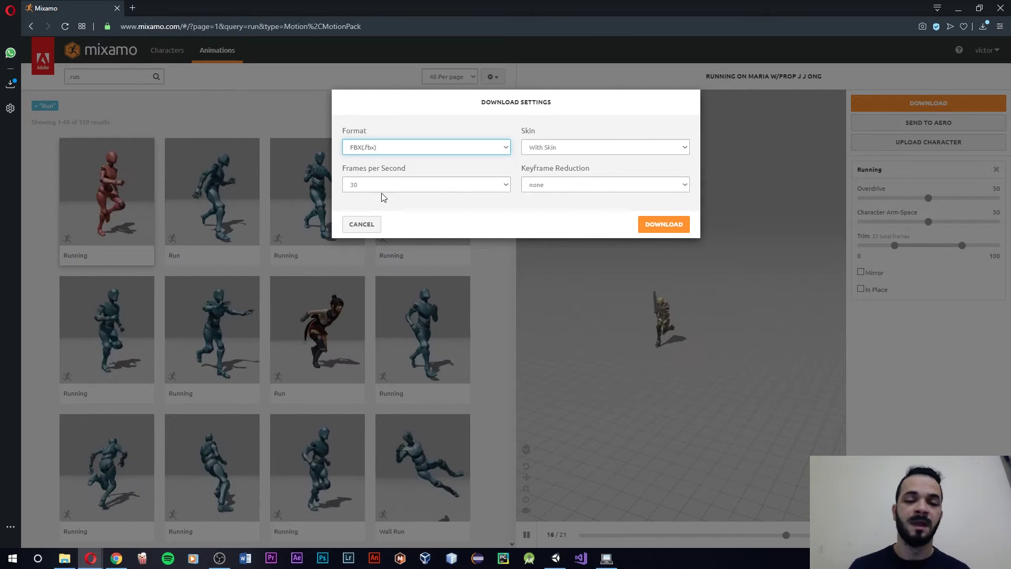
{"action": "left_click", "coordinate": [367, 188]}
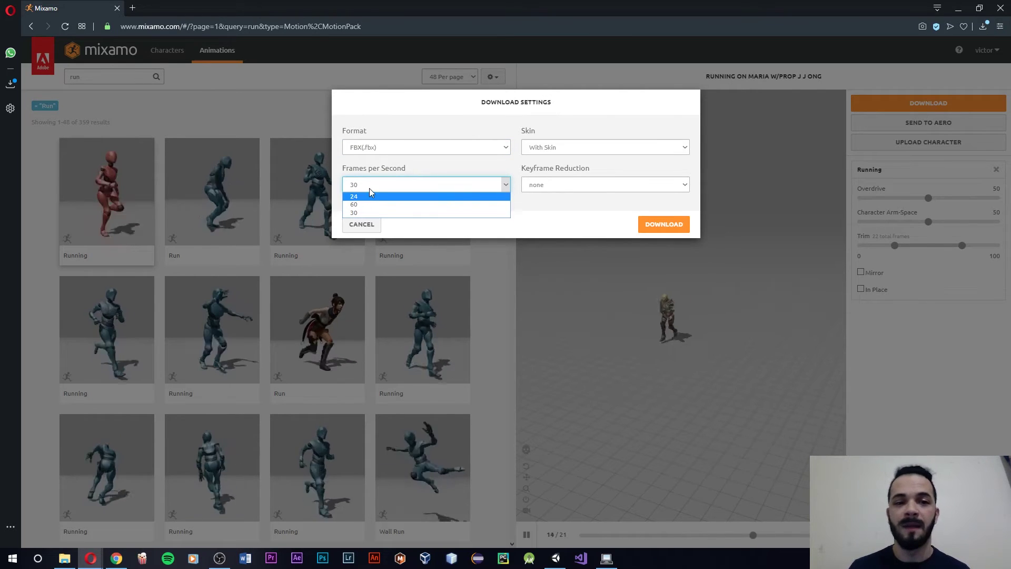
{"action": "left_click", "coordinate": [371, 174]}
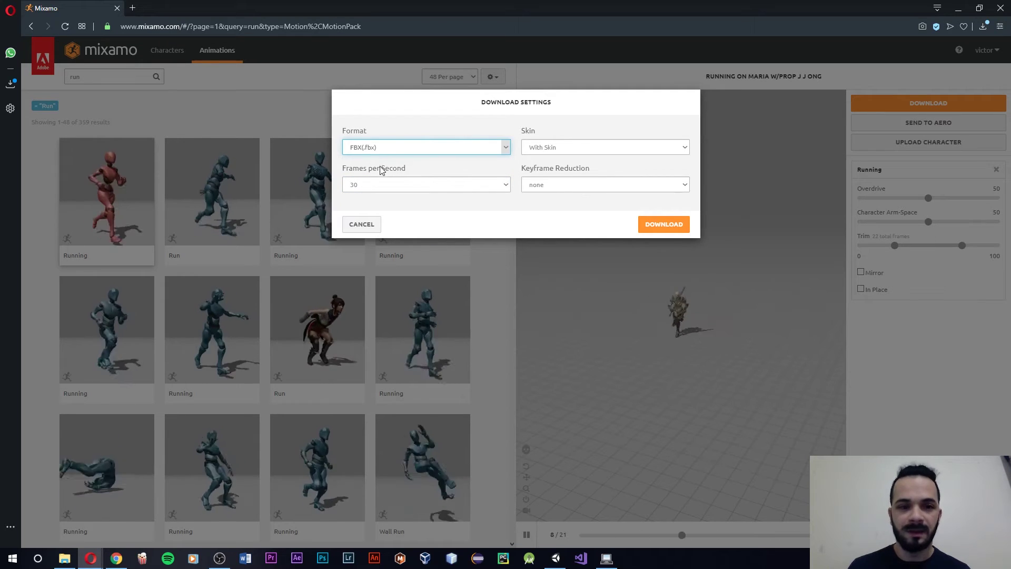
{"action": "left_click", "coordinate": [383, 150]}
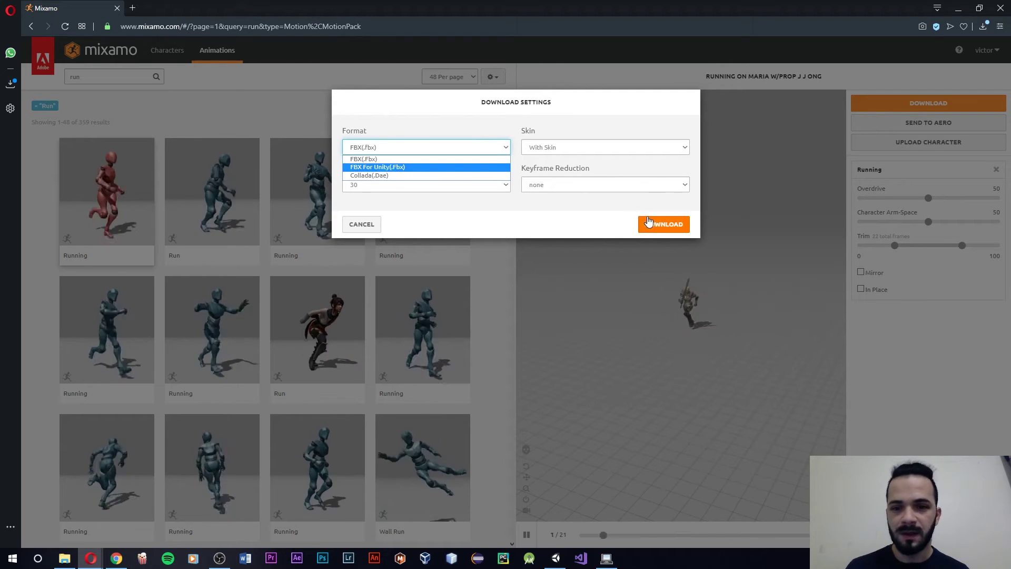
{"action": "left_click", "coordinate": [380, 161]}
{"action": "left_click", "coordinate": [655, 224]}
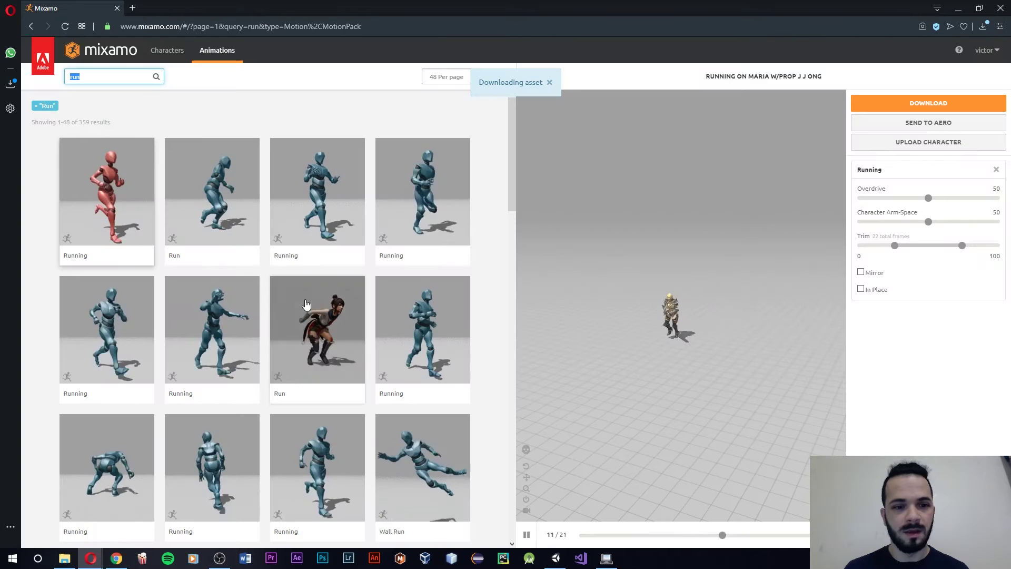
{"action": "scroll", "coordinate": [305, 304], "scroll_direction": "down", "scroll_amount": 1}
{"action": "scroll", "coordinate": [305, 304], "scroll_direction": "down", "scroll_amount": 3}
{"action": "scroll", "coordinate": [304, 304], "scroll_direction": "down", "scroll_amount": 1}
{"action": "scroll", "coordinate": [305, 304], "scroll_direction": "up", "scroll_amount": 5}
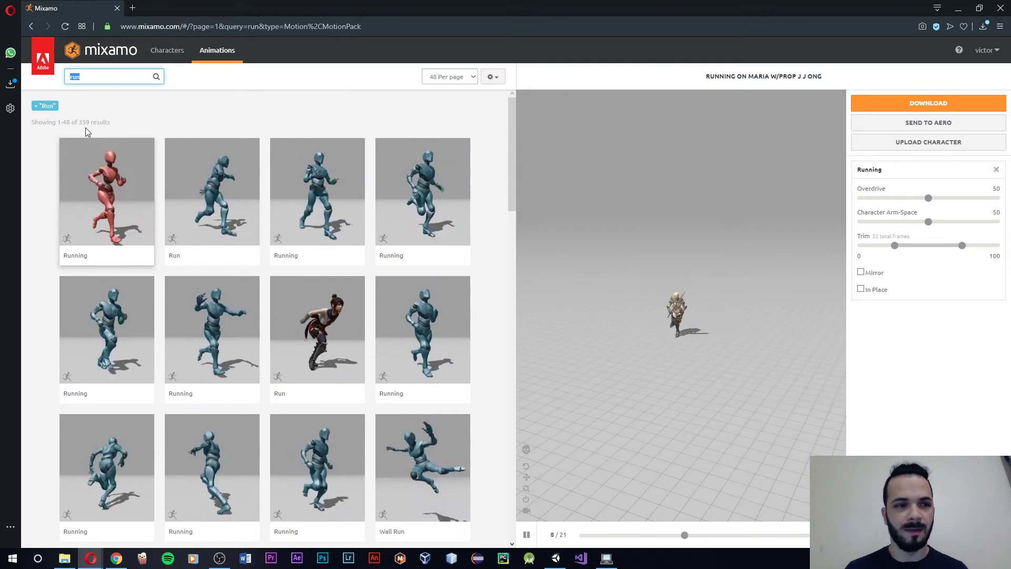
Step: Search for 'attack' and load Standing Melee Attack Horizontal on the character
{"action": "type", "text": "a"}
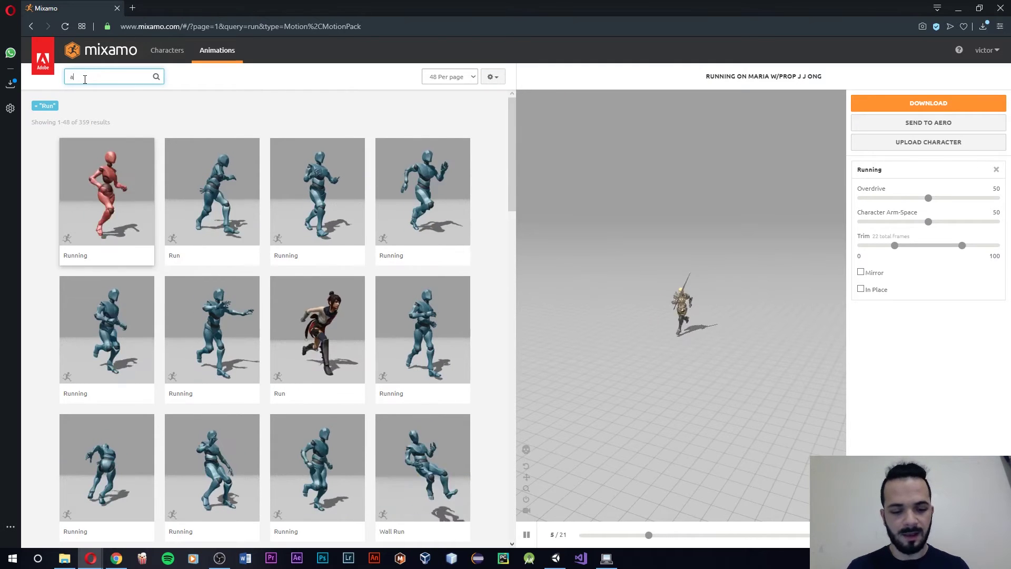
{"action": "type", "text": "ttack"}
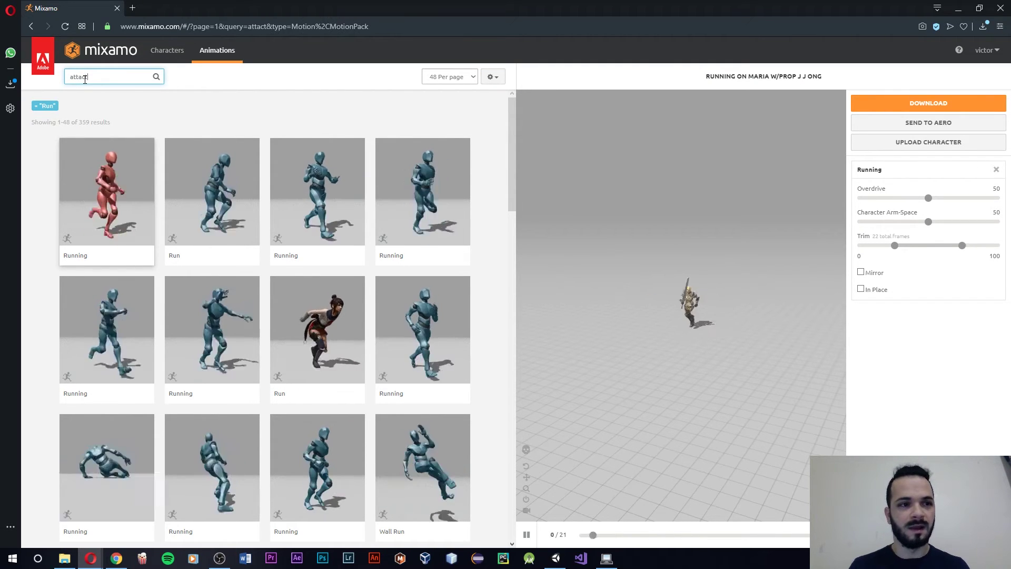
{"action": "key", "text": "Return"}
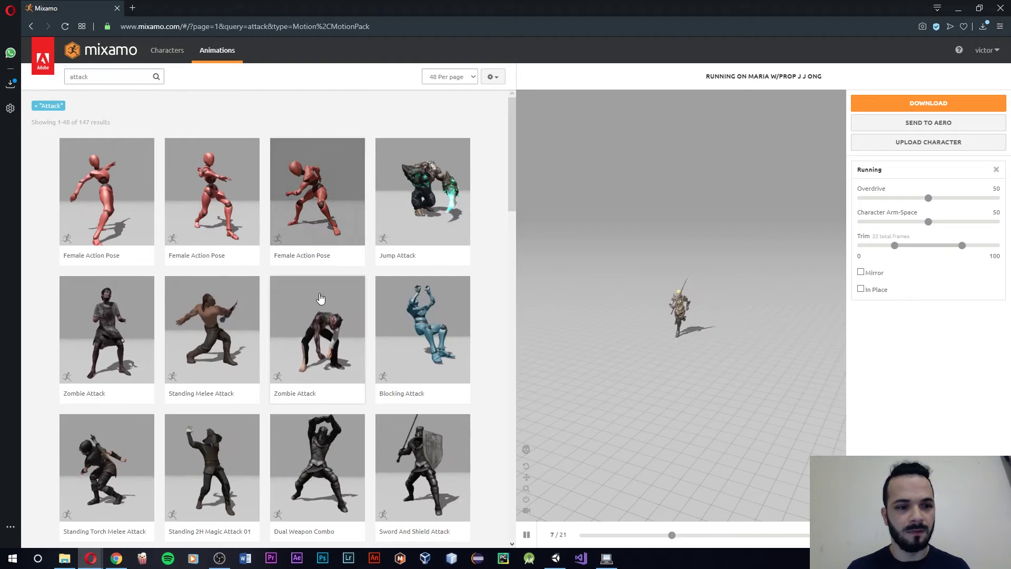
{"action": "left_click", "coordinate": [216, 332]}
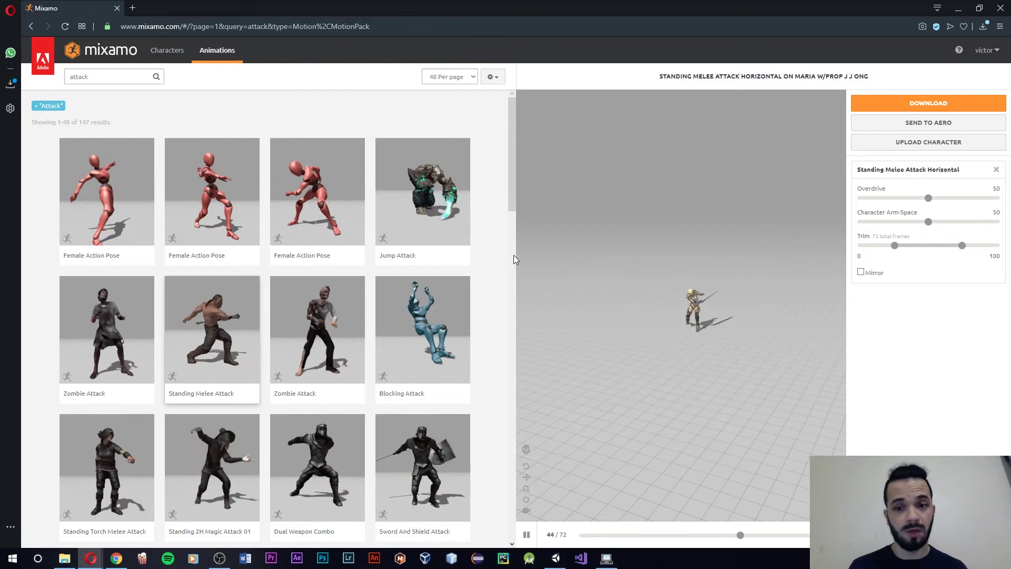
Step: Download Standing Melee Attack Horizontal as FBX with skin, then return to Unity
{"action": "left_click", "coordinate": [958, 109]}
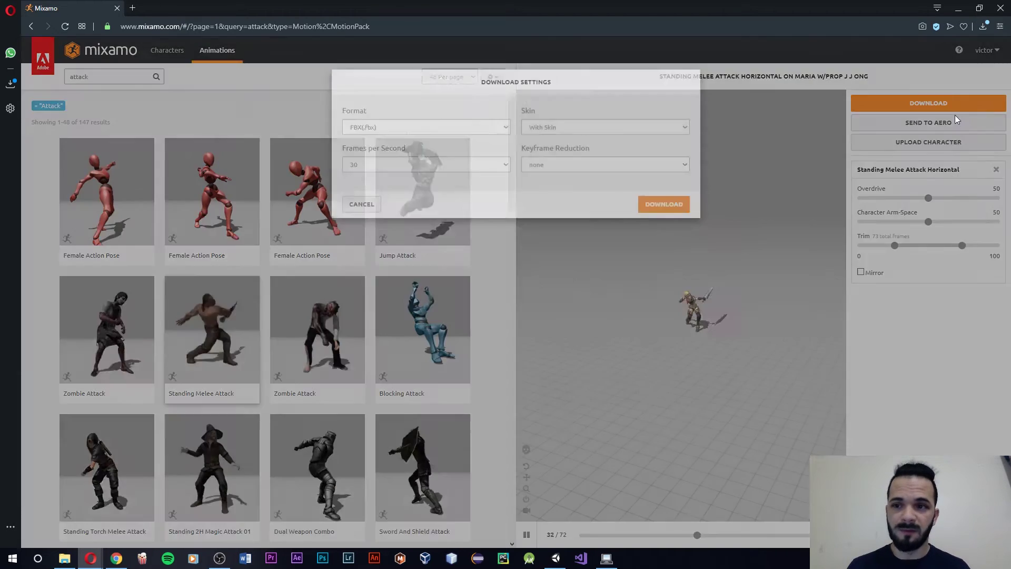
{"action": "left_click", "coordinate": [655, 223]}
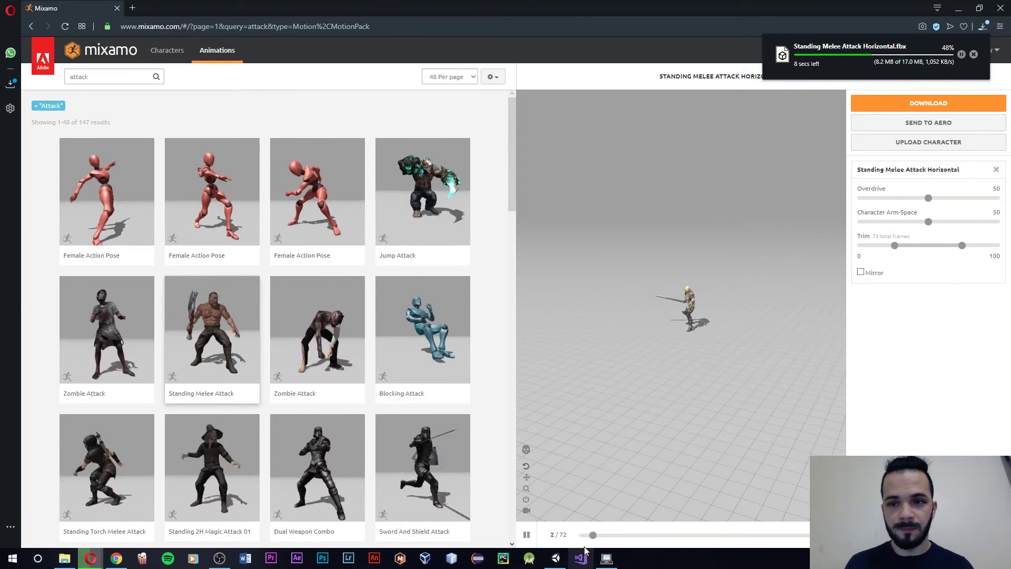
{"action": "mouse_move", "coordinate": [557, 559]}
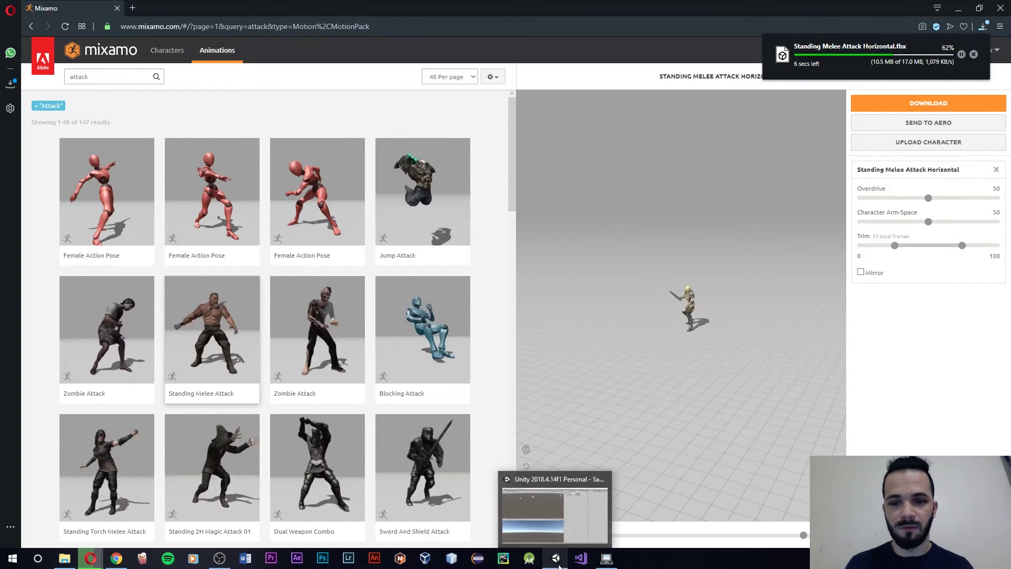
{"action": "left_click", "coordinate": [557, 505]}
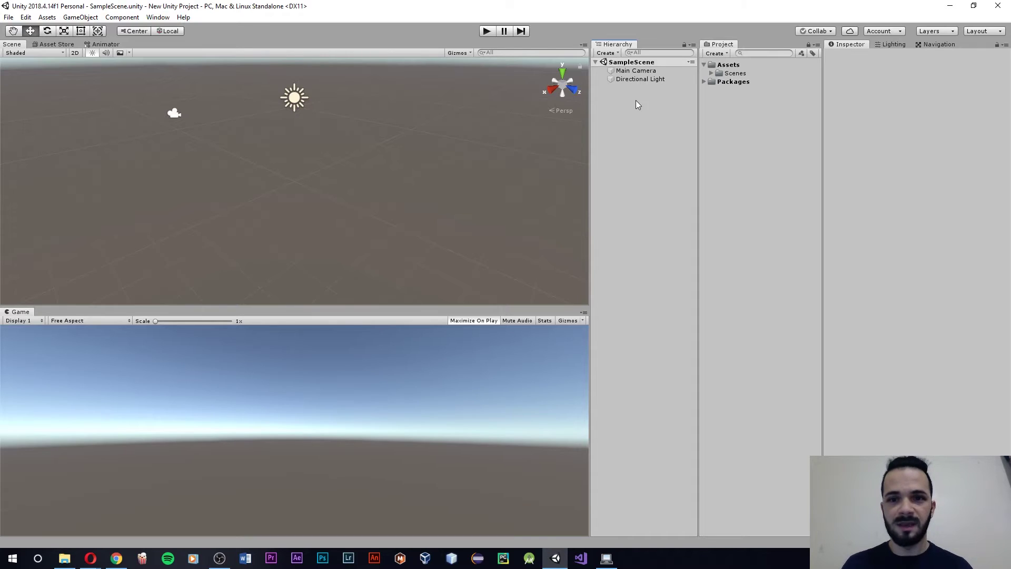
Step: Add a Cube to the scene and set its X and Z scale to 20
{"action": "right_click", "coordinate": [638, 103]}
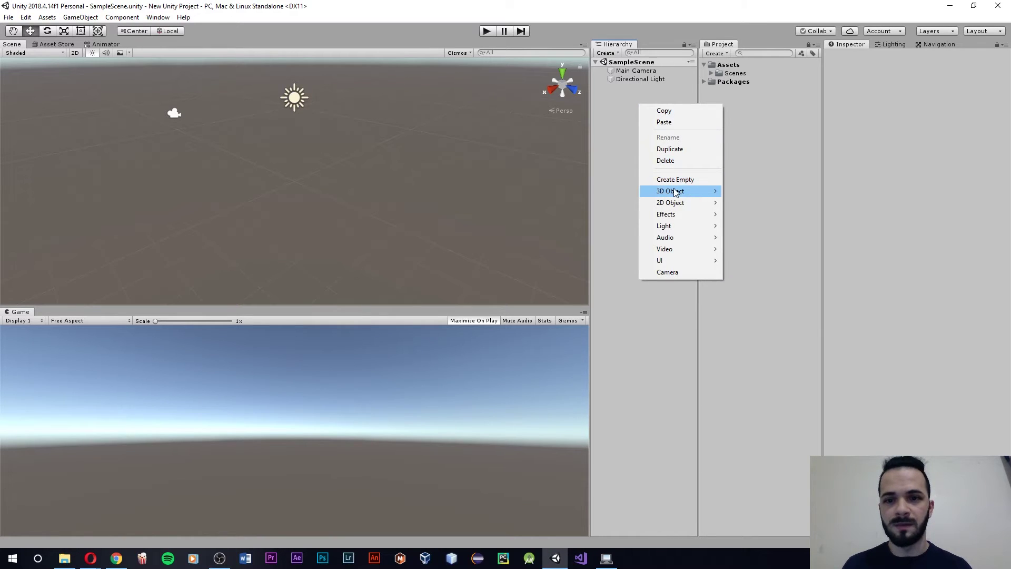
{"action": "mouse_move", "coordinate": [675, 193]}
{"action": "left_click", "coordinate": [744, 194]}
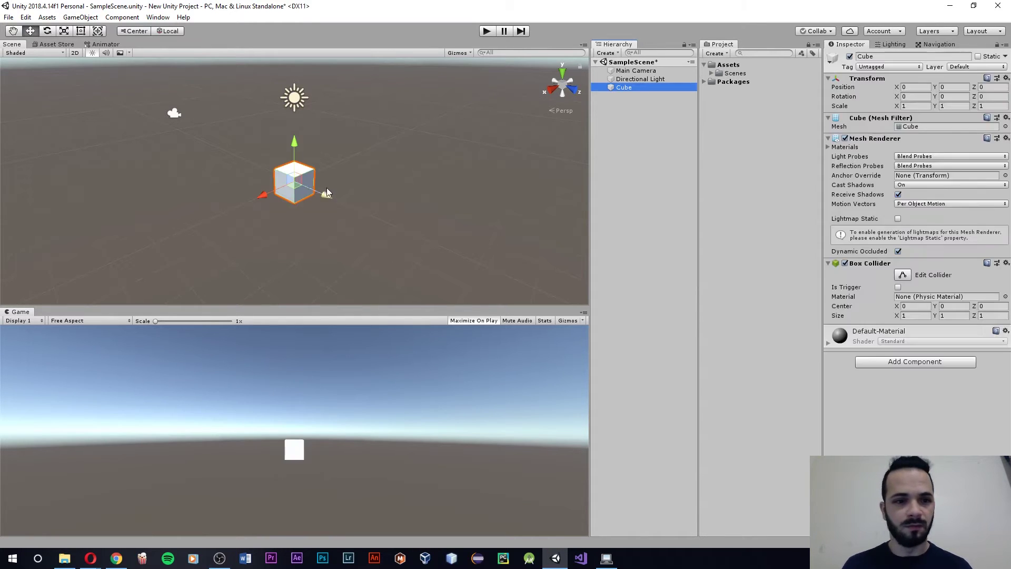
{"action": "type", "text": "2"}
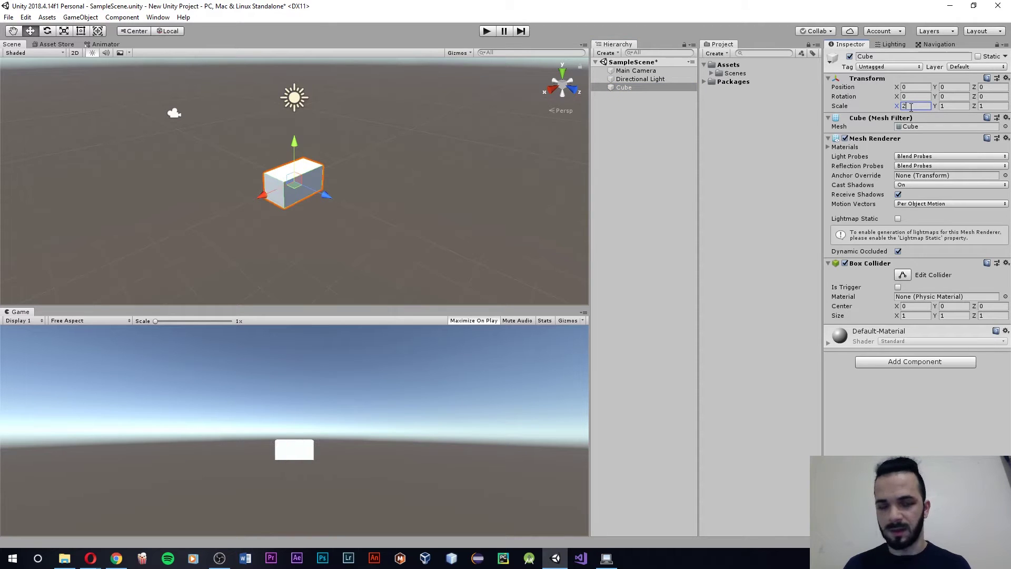
{"action": "type", "text": "0"}
{"action": "left_click", "coordinate": [983, 106]}
{"action": "type", "text": "20"}
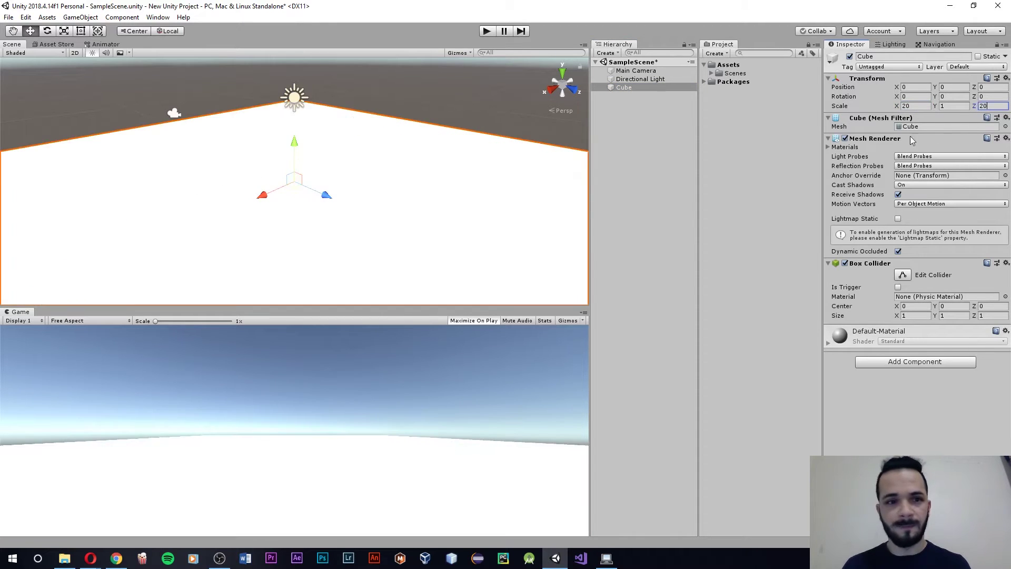
Step: Place the Main Camera at -1.61, 3.22, -12.2, tilted 10.32° toward the slab
{"action": "left_click", "coordinate": [635, 70]}
{"action": "left_click_drag", "start_coordinate": [351, 82], "coordinate": [645, 219]}
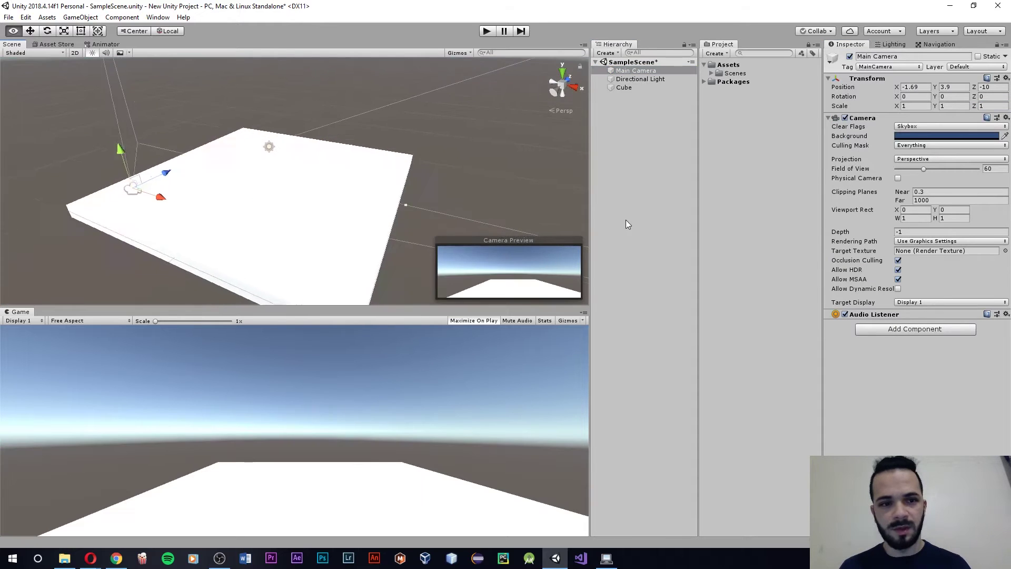
{"action": "mouse_move", "coordinate": [579, 211]}
{"action": "left_mouse_down", "text": "alt"}
{"action": "mouse_move", "coordinate": [329, 191]}
{"action": "mouse_move", "coordinate": [261, 226]}
{"action": "left_mouse_up", "text": "alt"}
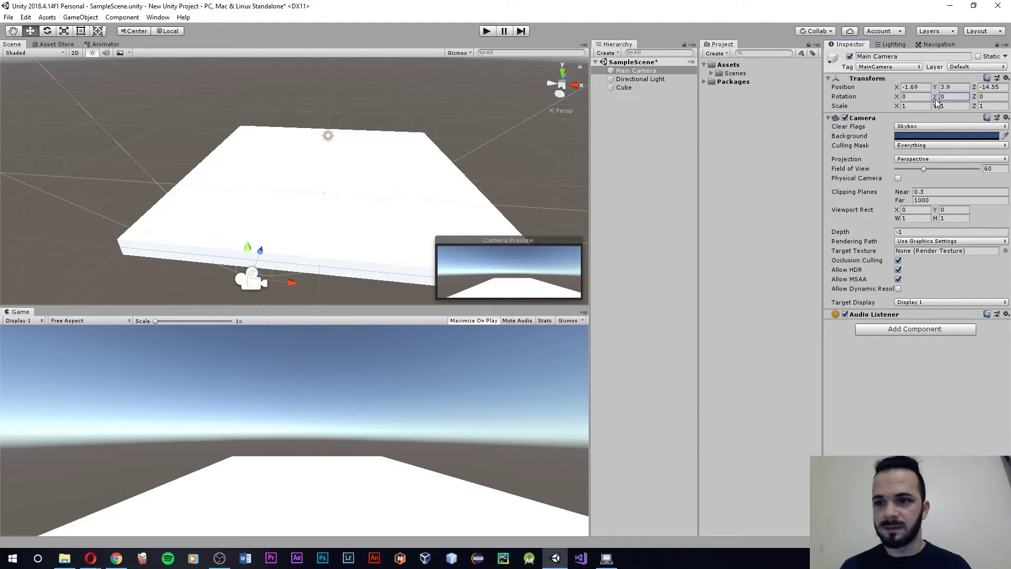
{"action": "left_click_drag", "start_coordinate": [936, 100], "coordinate": [967, 96]}
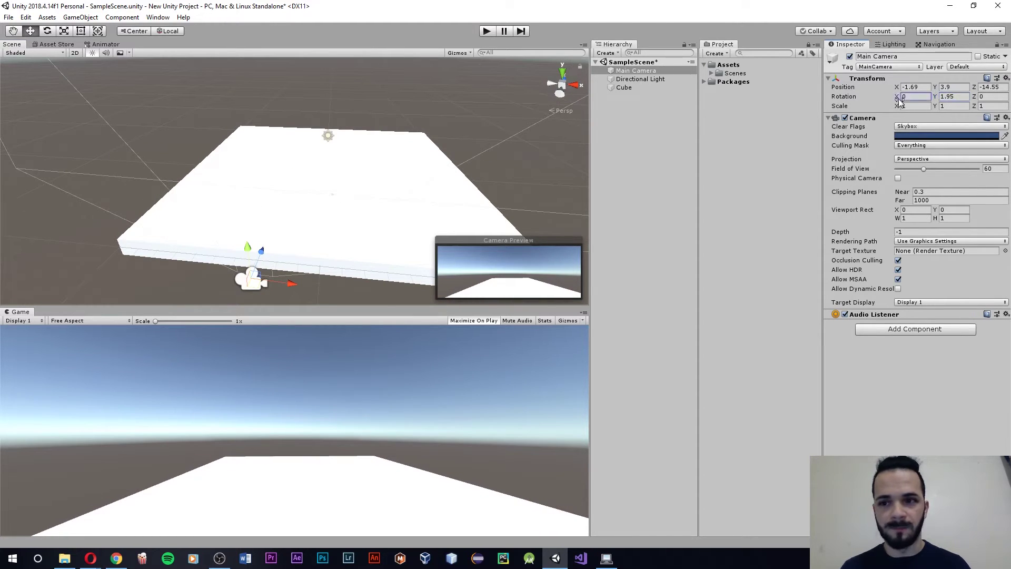
{"action": "left_click_drag", "start_coordinate": [900, 101], "coordinate": [191, 103]}
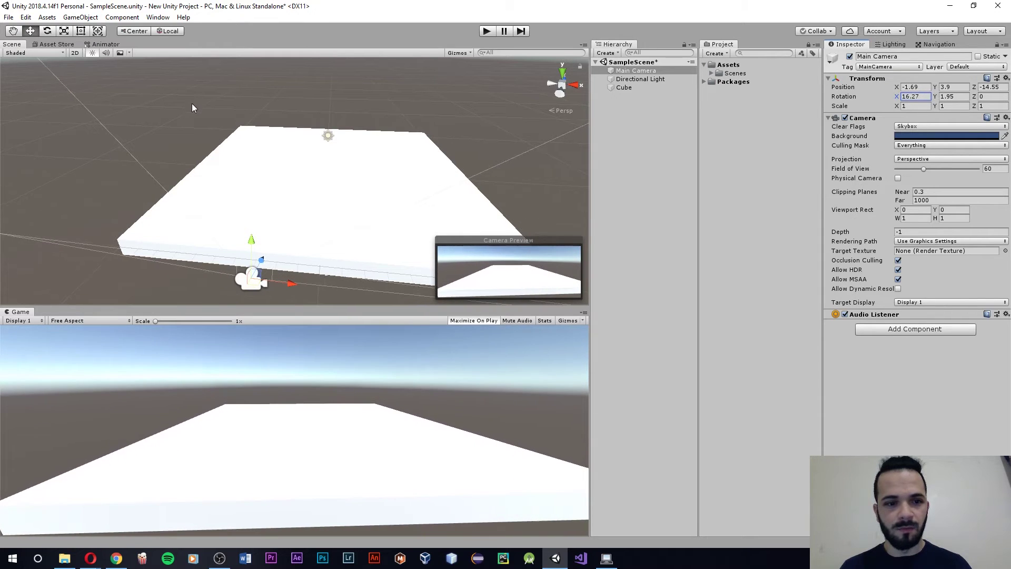
{"action": "left_click_drag", "start_coordinate": [261, 262], "coordinate": [295, 222]}
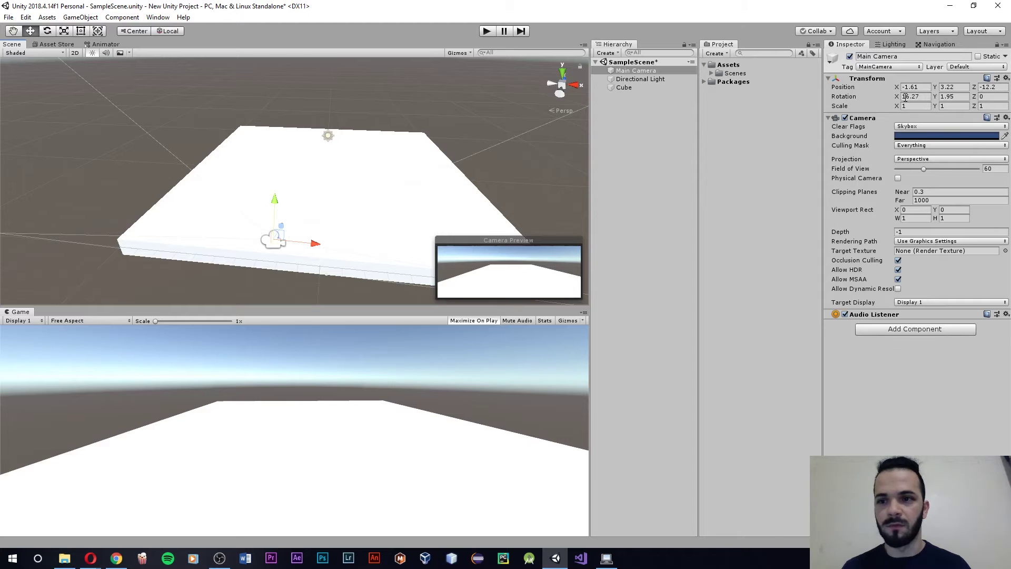
{"action": "left_click_drag", "start_coordinate": [902, 100], "coordinate": [795, 104]}
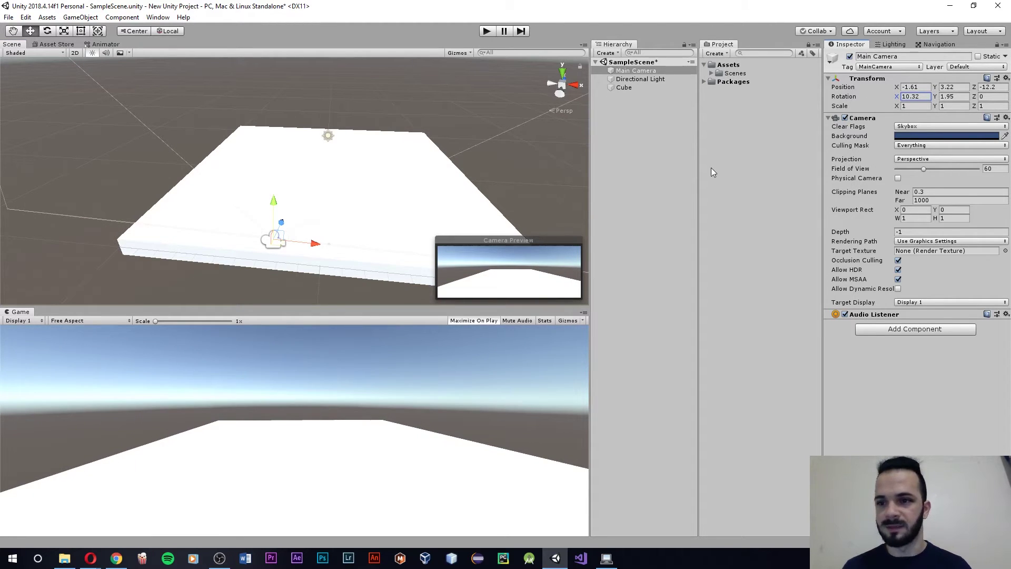
Step: Create a folder named perso under Assets
{"action": "left_click", "coordinate": [736, 147]}
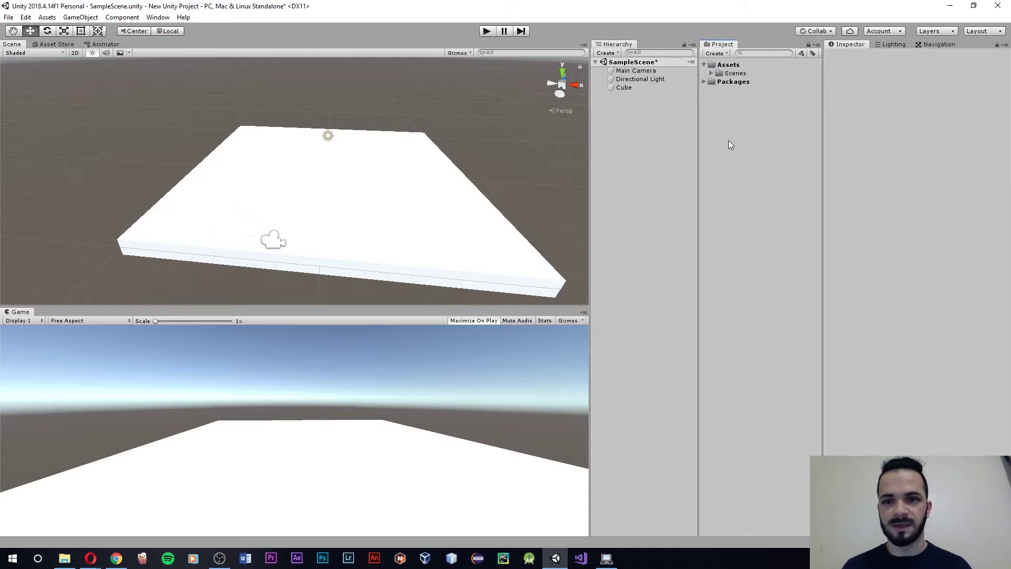
{"action": "right_click", "coordinate": [750, 99]}
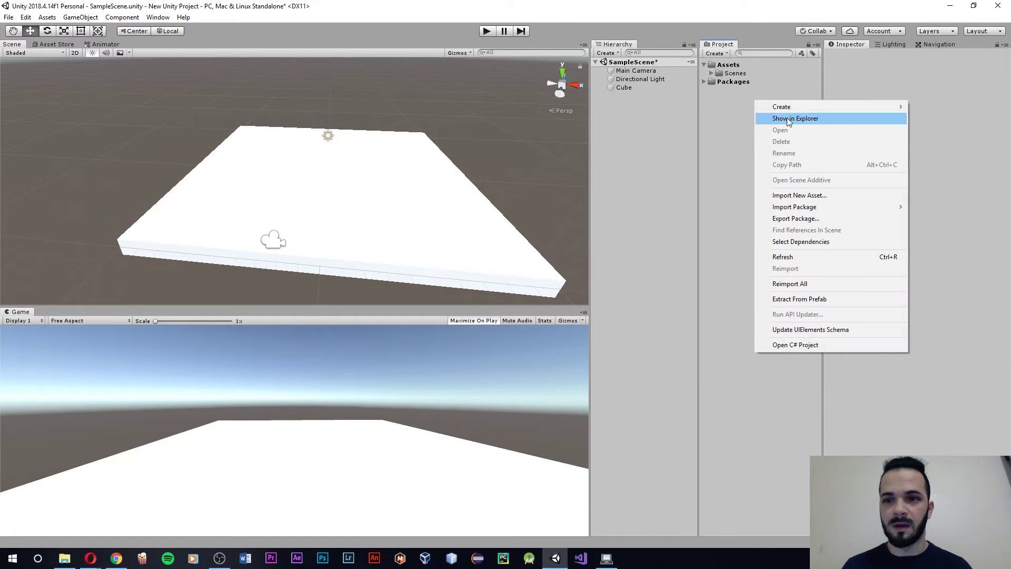
{"action": "mouse_move", "coordinate": [789, 107]}
{"action": "left_click", "coordinate": [686, 107]}
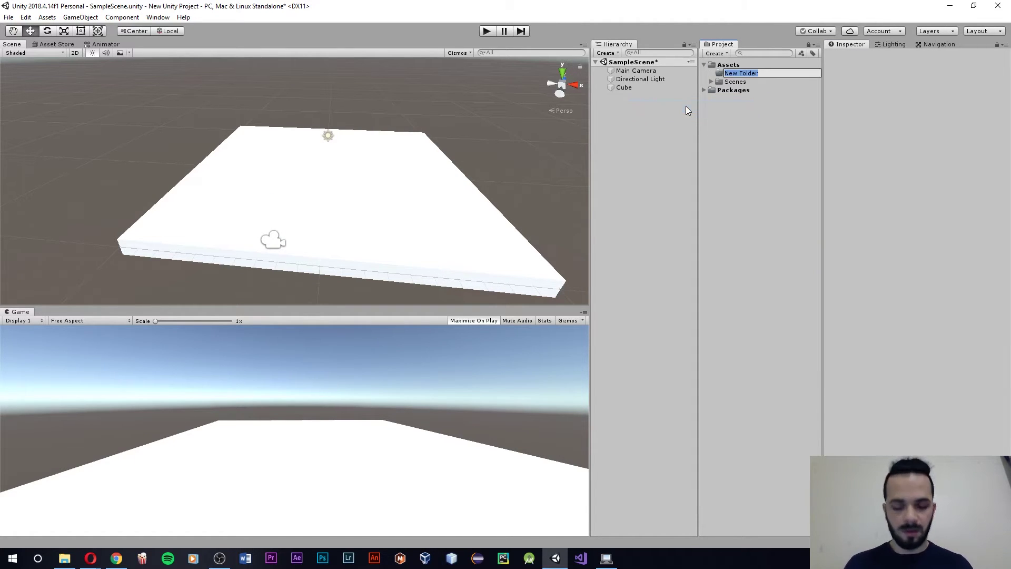
{"action": "type", "text": "perso"}
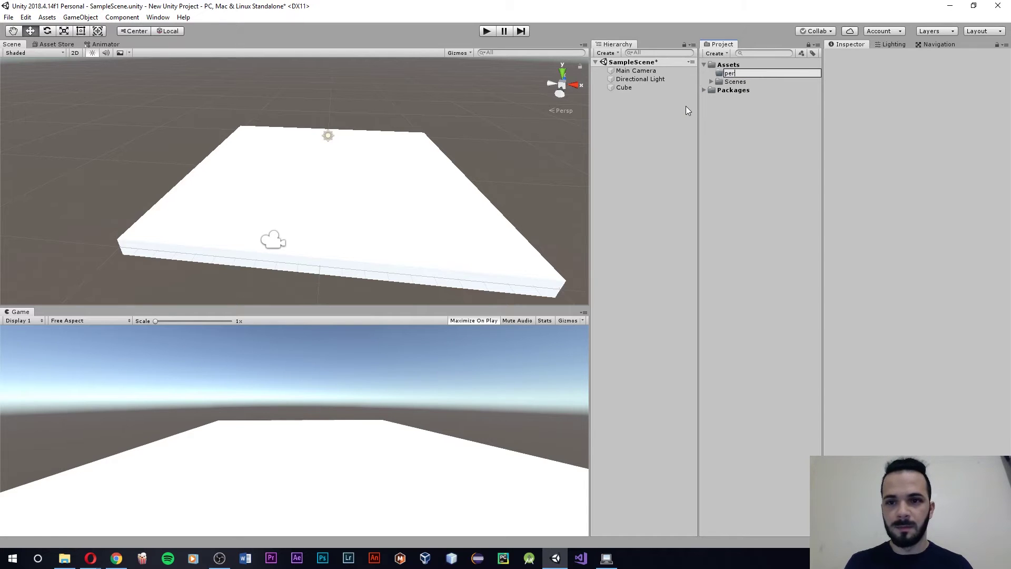
{"action": "key", "text": "Return"}
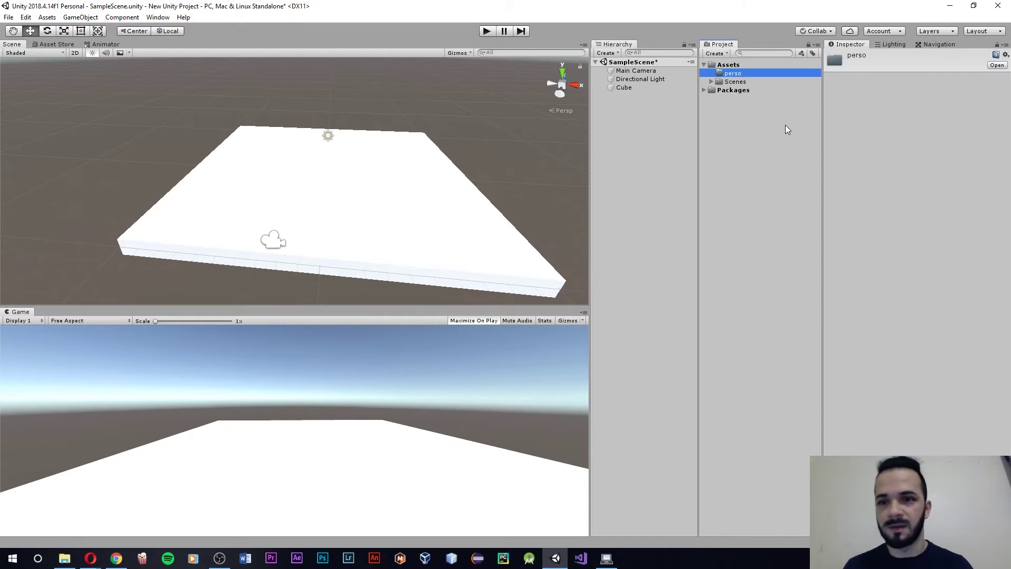
Step: Reveal the project's files in File Explorer
{"action": "right_click", "coordinate": [742, 111]}
{"action": "left_click", "coordinate": [734, 78]}
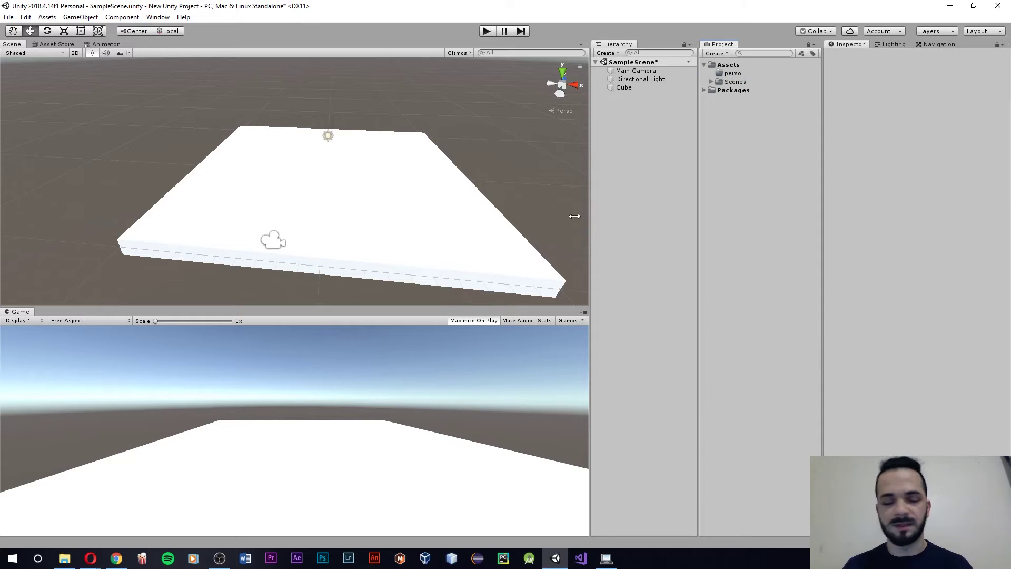
{"action": "left_click", "coordinate": [64, 558]}
Step: Drag the downloaded Idle FBX from Downloads onto Unity's perso folder, with Explorer snapped left
{"action": "left_click", "coordinate": [416, 160]}
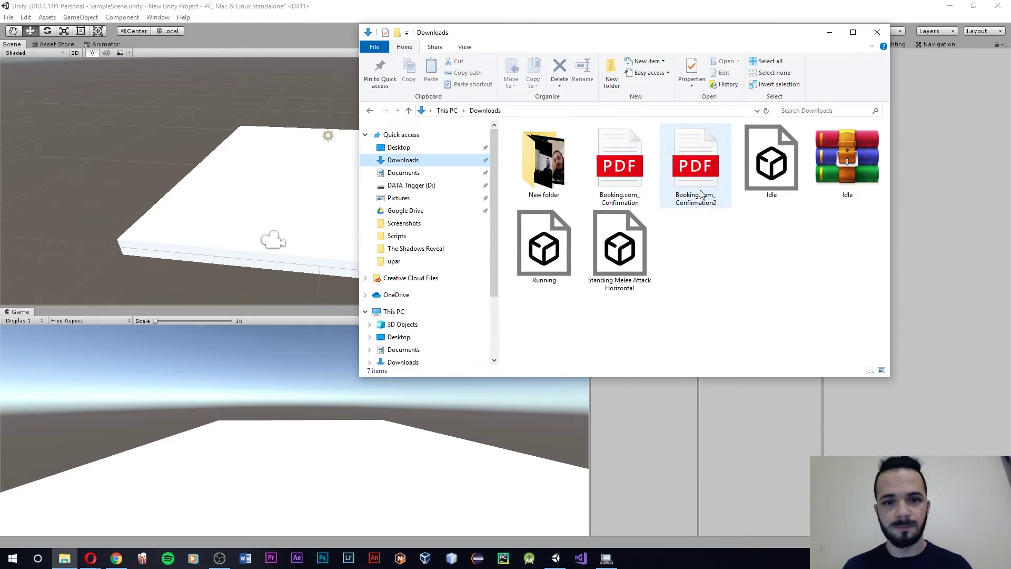
{"action": "left_click", "coordinate": [692, 177]}
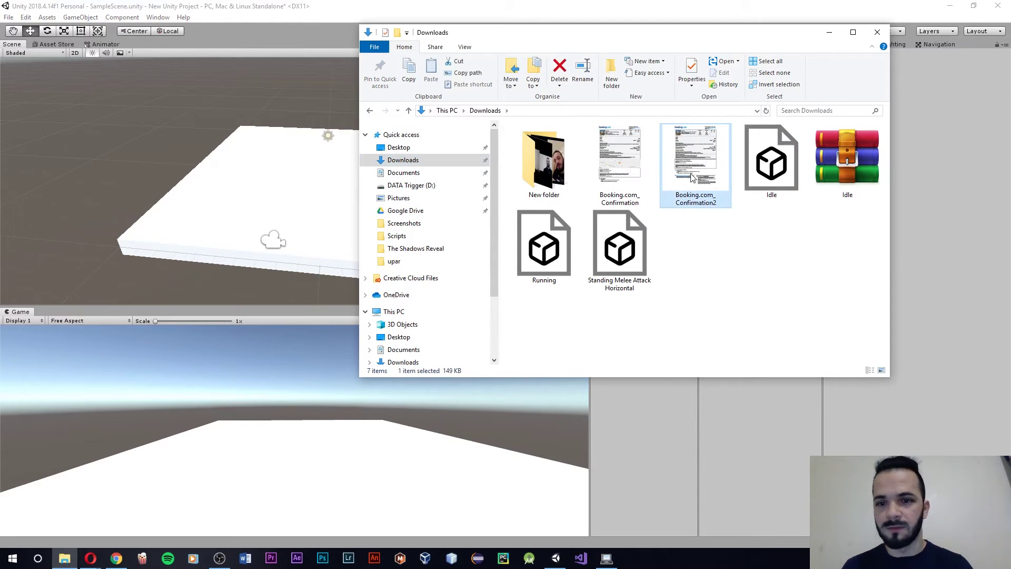
{"action": "left_click", "coordinate": [781, 189]}
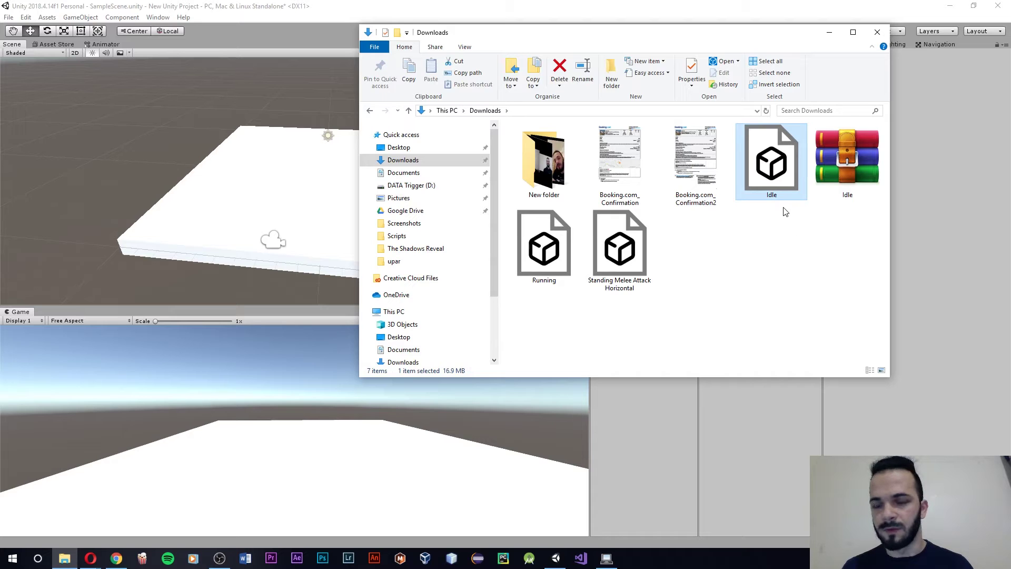
{"action": "key", "text": "super+Left"}
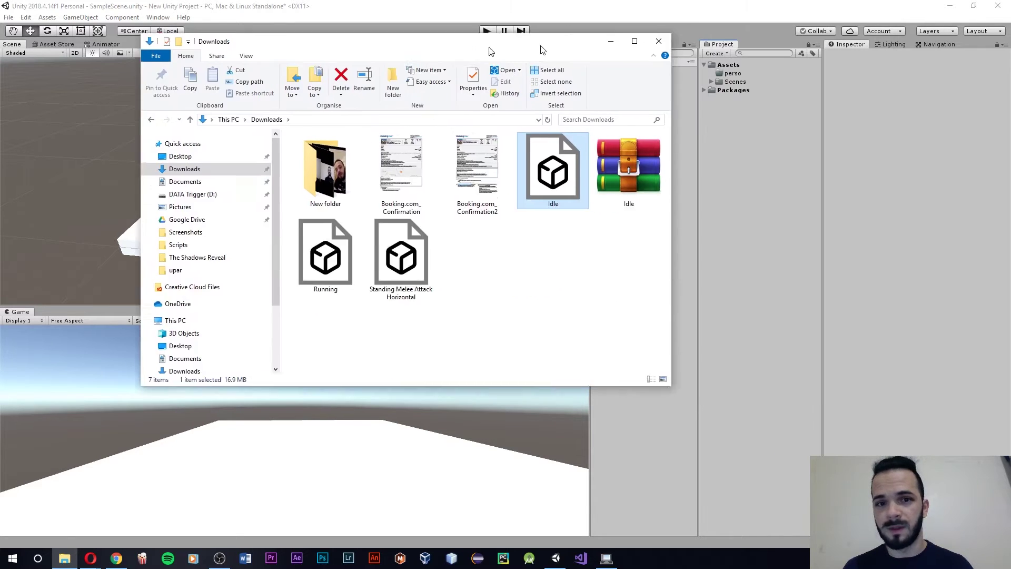
{"action": "left_click_drag", "start_coordinate": [742, 78], "coordinate": [737, 75]}
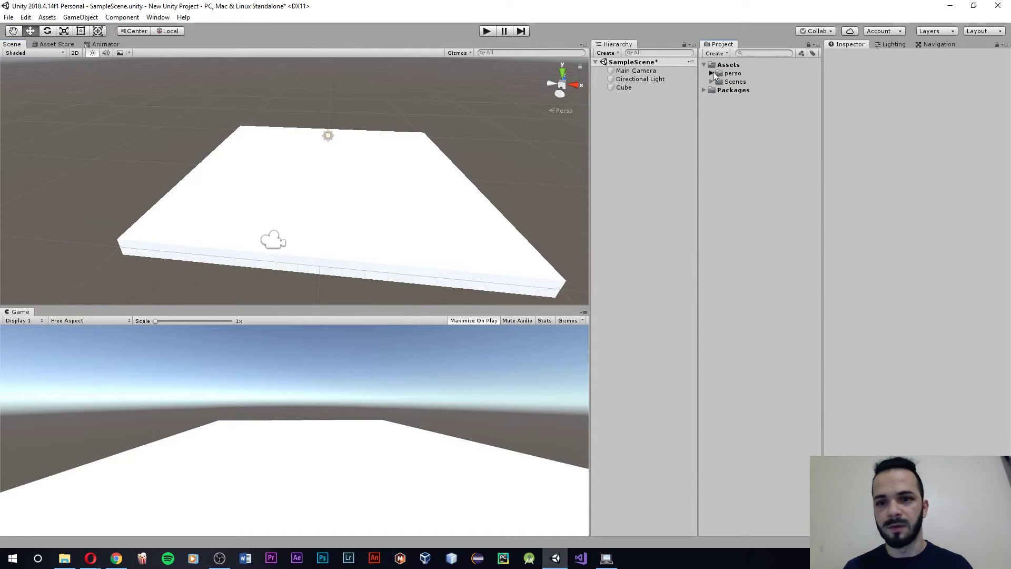
Step: Drag the Idle model from the perso folder onto the Cube platform in the Scene view
{"action": "left_click", "coordinate": [711, 73]}
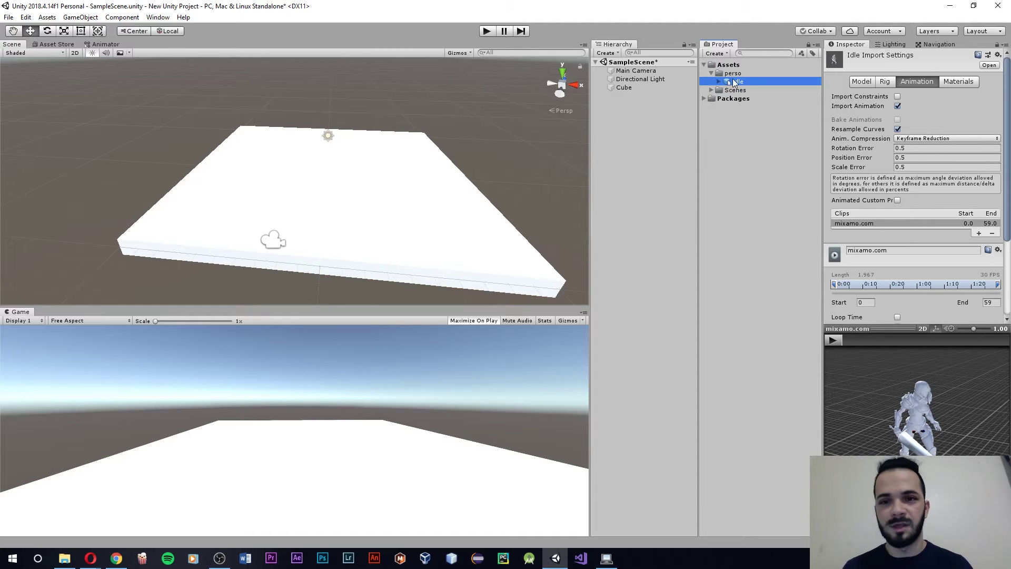
{"action": "mouse_move", "coordinate": [735, 83]}
{"action": "left_mouse_down"}
{"action": "mouse_move", "coordinate": [305, 235]}
{"action": "mouse_move", "coordinate": [229, 236]}
{"action": "mouse_move", "coordinate": [81, 196]}
{"action": "mouse_move", "coordinate": [129, 191]}
{"action": "mouse_move", "coordinate": [124, 200]}
{"action": "left_mouse_up"}
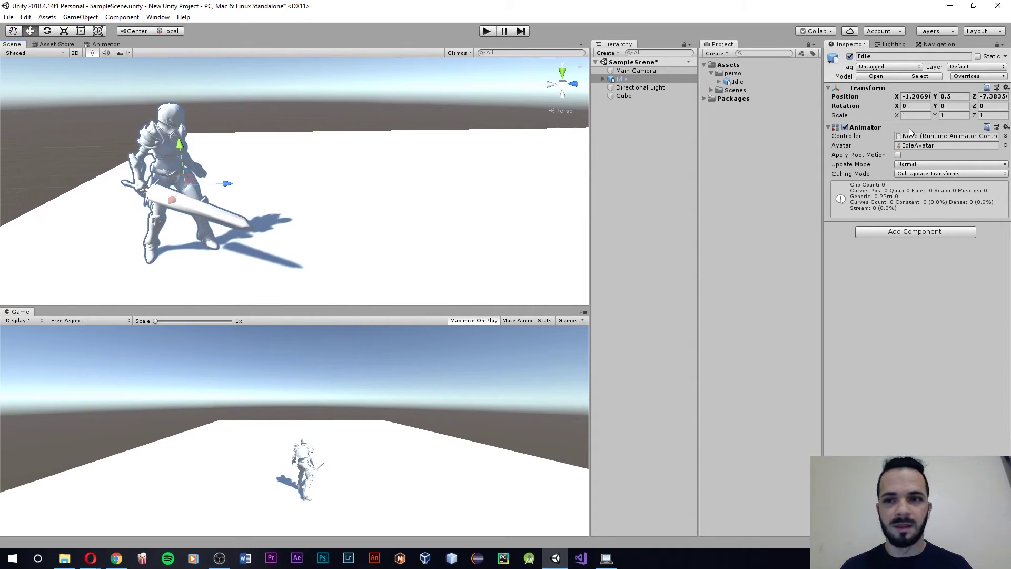
Step: Set the Main Camera position to 0, 0, 0, then undo the change
{"action": "left_click", "coordinate": [625, 96]}
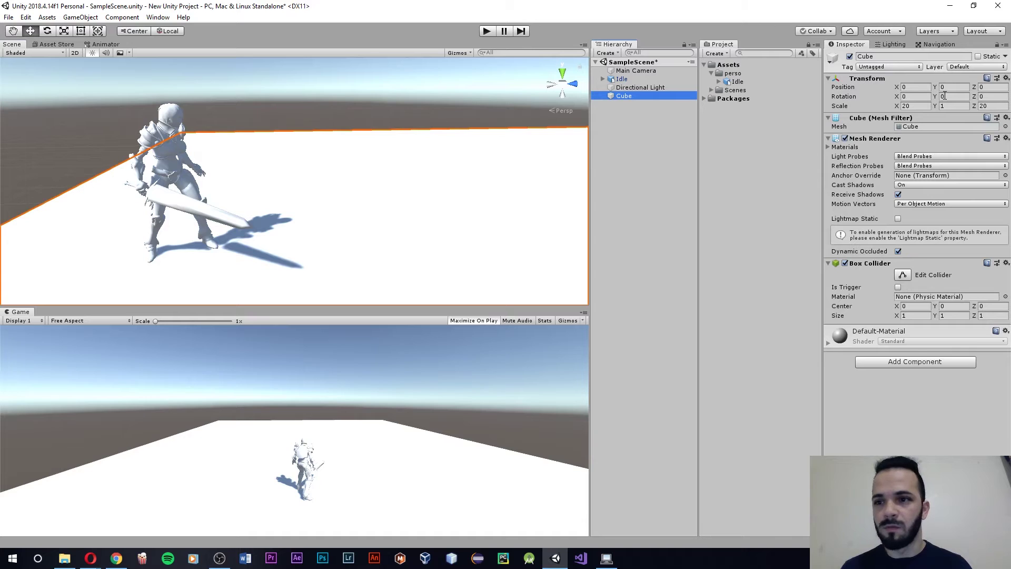
{"action": "left_click", "coordinate": [630, 73]}
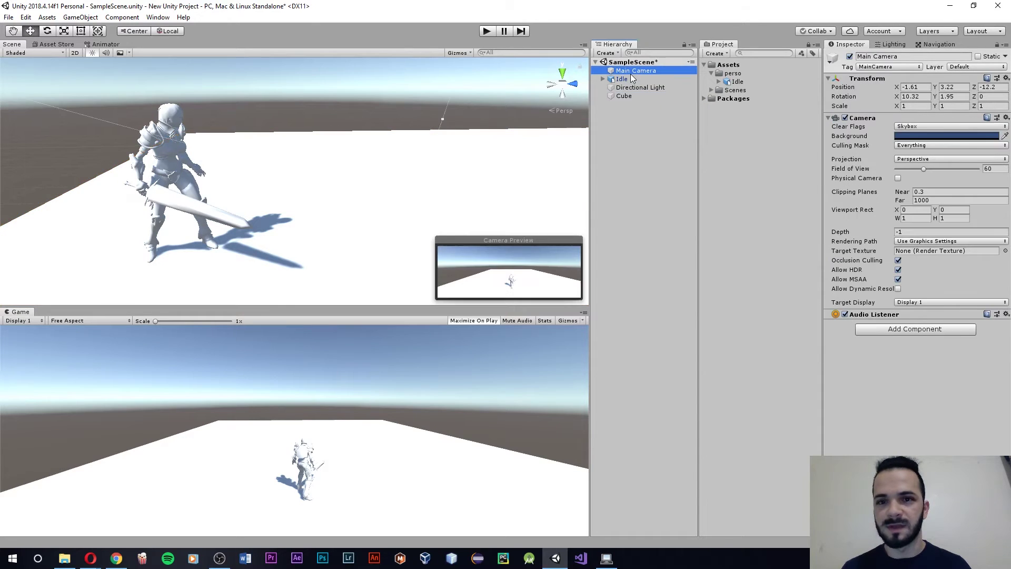
{"action": "left_click", "coordinate": [918, 88]}
{"action": "type", "text": "0"}
{"action": "left_click", "coordinate": [956, 86]}
{"action": "type", "text": "0"}
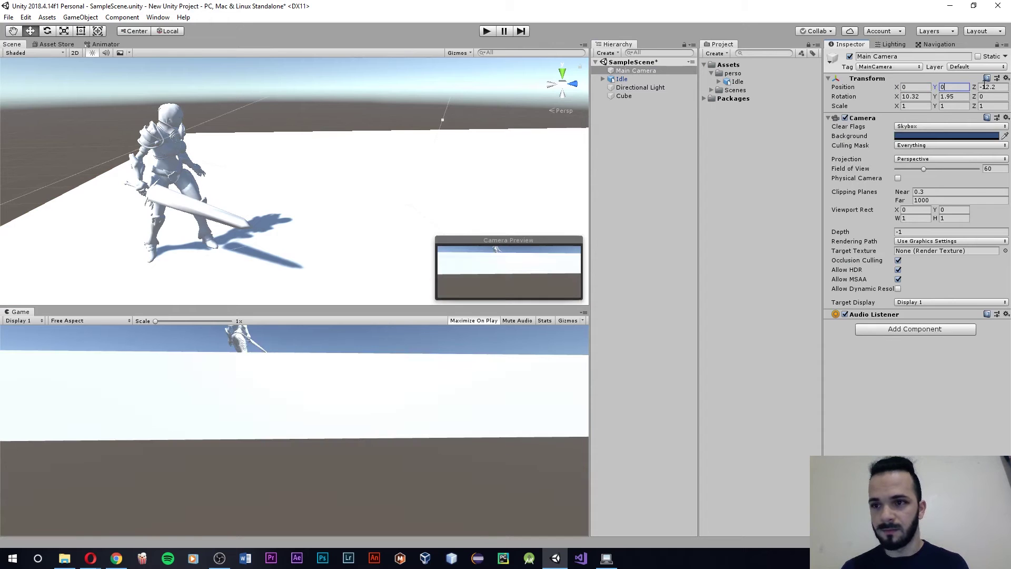
{"action": "left_click", "coordinate": [984, 87]}
{"action": "type", "text": "0"}
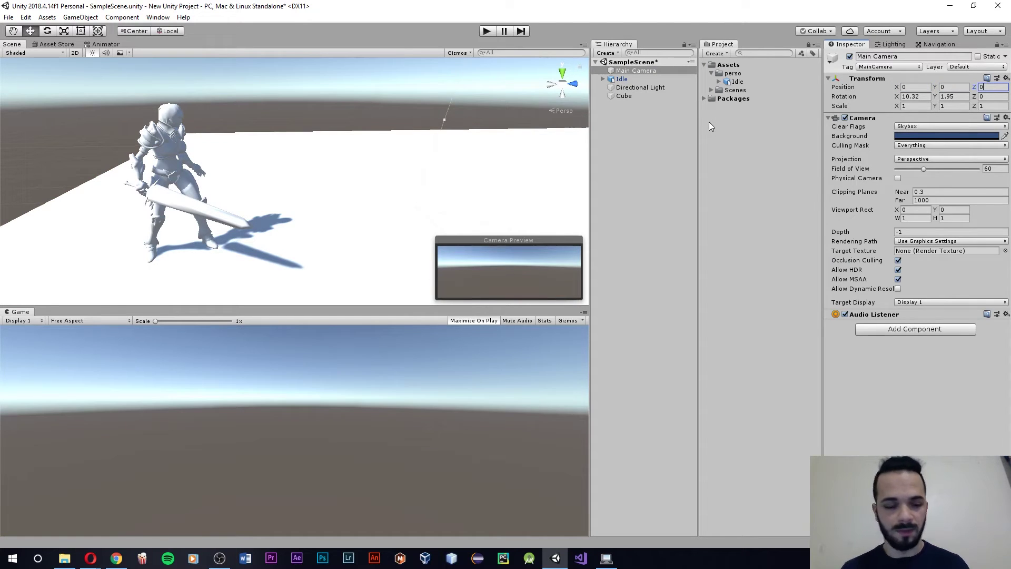
{"action": "key", "text": "ctrl+z"}
{"action": "key", "text": "ctrl+z"}
{"action": "key", "text": "ctrl+z"}
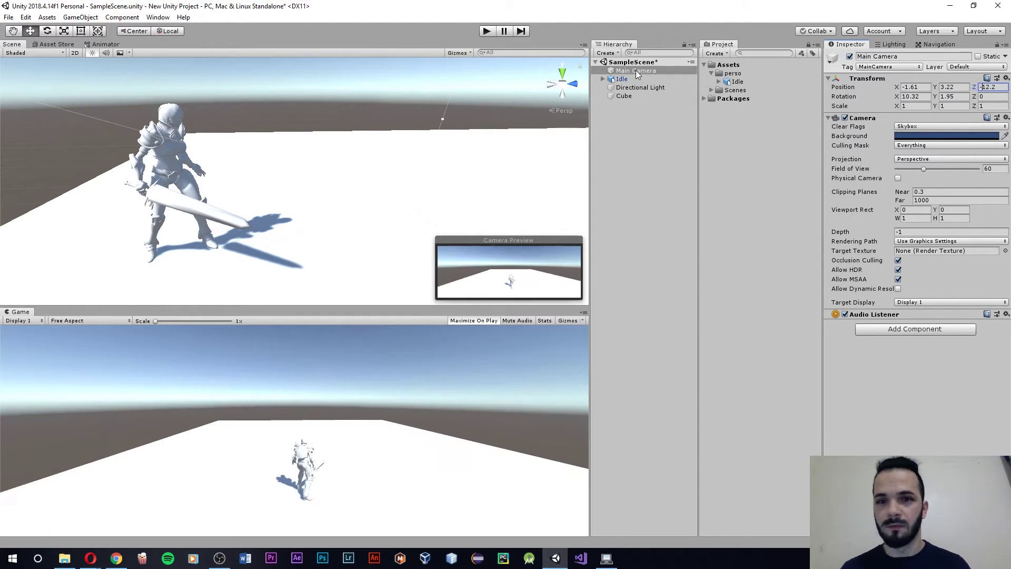
Step: Set the Idle character's position to X 0, Y 0.5, Z 0
{"action": "left_click", "coordinate": [637, 79]}
{"action": "left_click", "coordinate": [915, 96]}
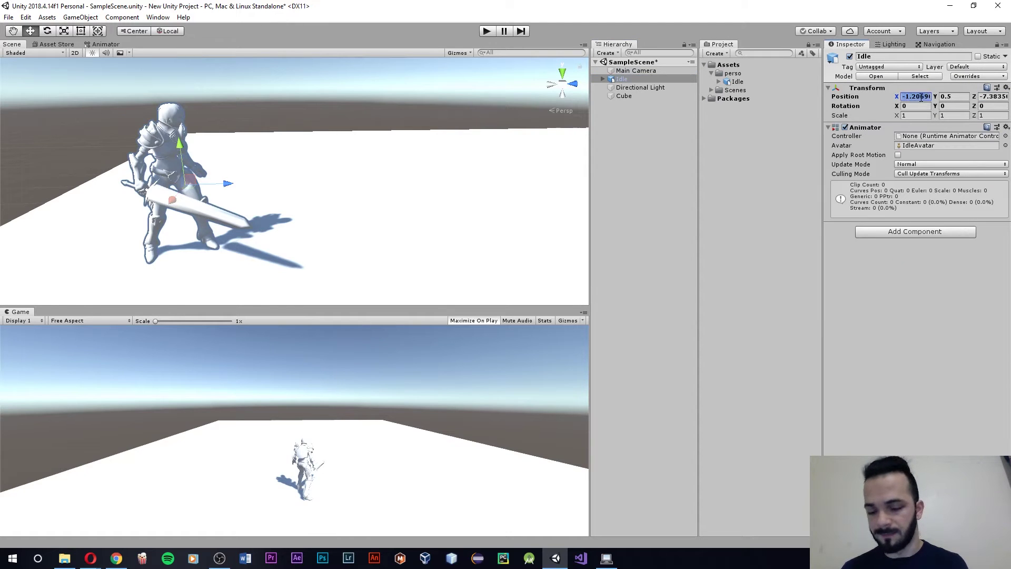
{"action": "type", "text": "0"}
{"action": "key", "text": "Tab"}
{"action": "type", "text": "0"}
{"action": "left_click", "coordinate": [994, 96]}
{"action": "type", "text": "0"}
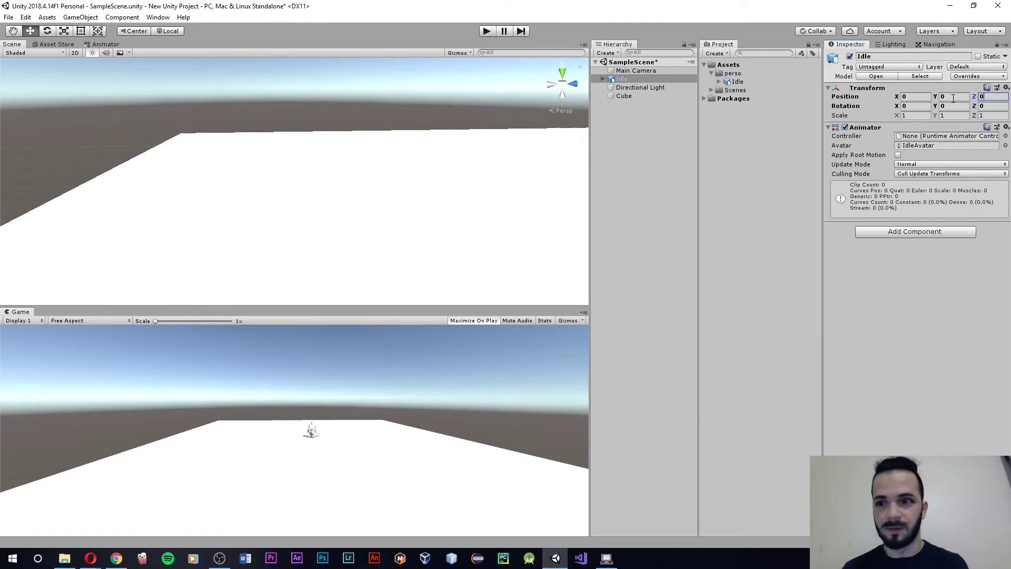
{"action": "left_click", "coordinate": [953, 97]}
{"action": "type", "text": "5"}
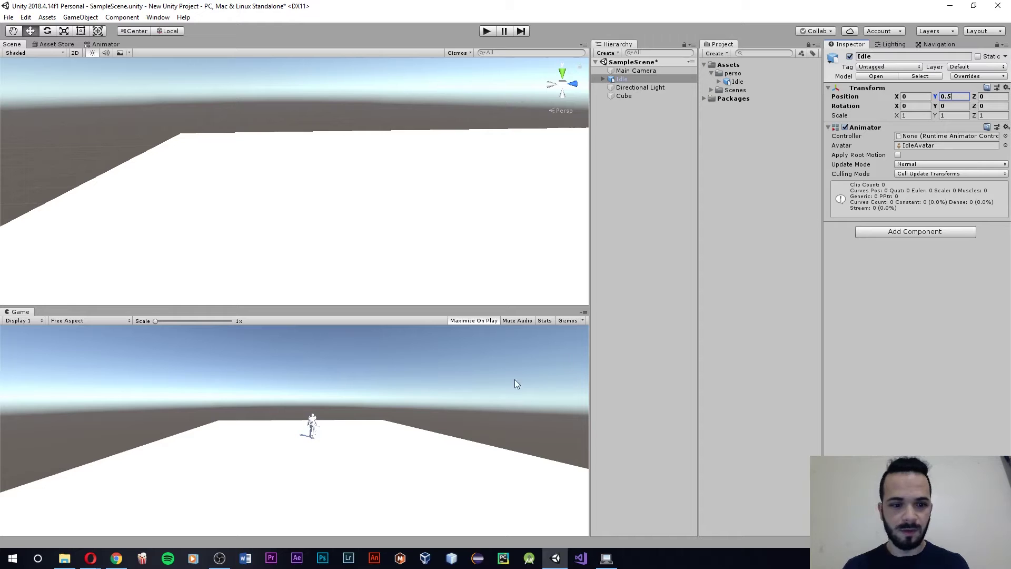
{"action": "left_click", "coordinate": [632, 62]}
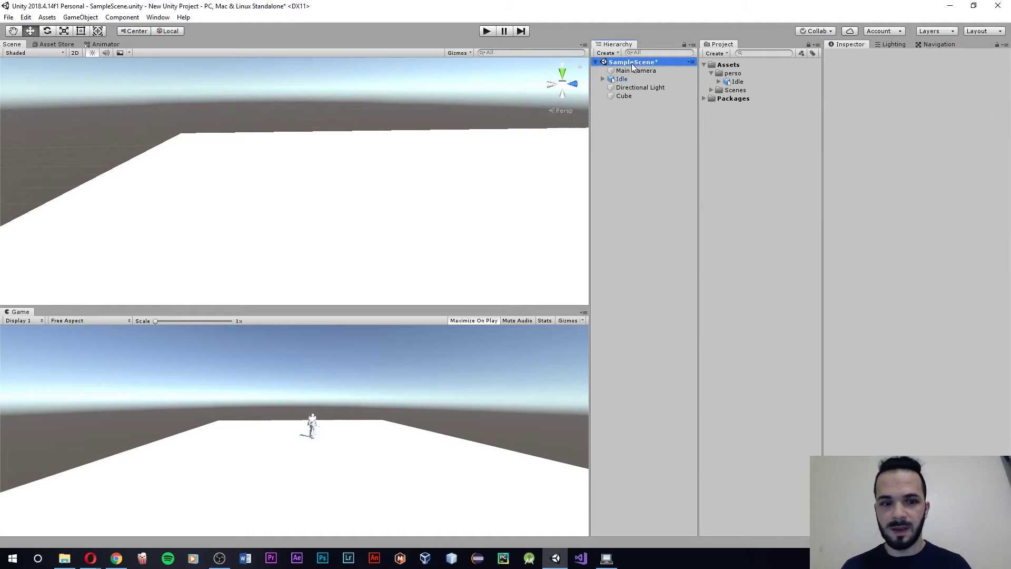
{"action": "left_click", "coordinate": [636, 71]}
Step: Move the Main Camera beside Idle and rotate it to Y -188.9 to frame her front
{"action": "left_click_drag", "start_coordinate": [422, 215], "coordinate": [280, 163], "text": "alt"}
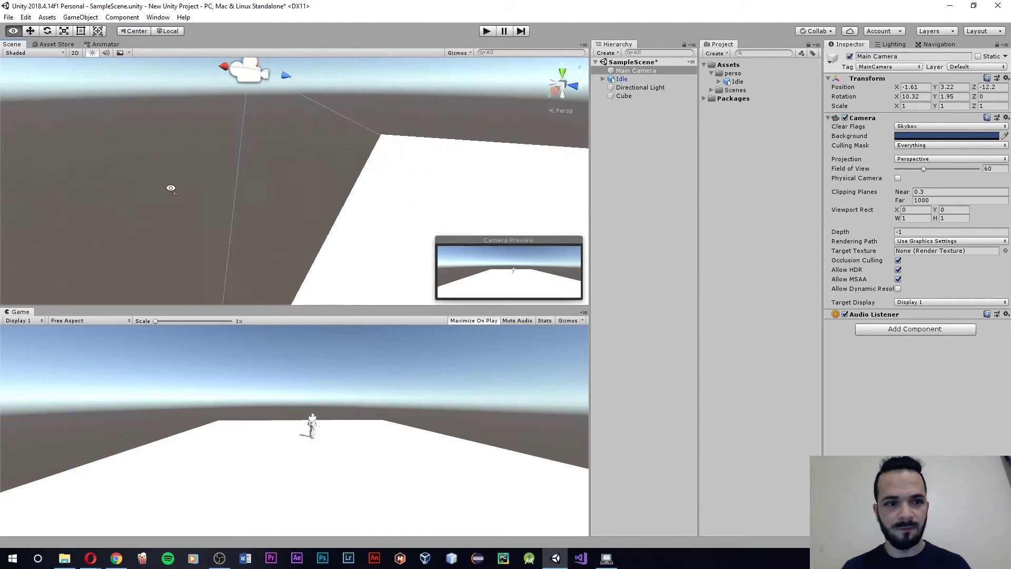
{"action": "mouse_move", "coordinate": [269, 130]}
{"action": "left_mouse_down"}
{"action": "mouse_move", "coordinate": [513, 169]}
{"action": "mouse_move", "coordinate": [448, 203]}
{"action": "mouse_move", "coordinate": [404, 204]}
{"action": "left_mouse_up"}
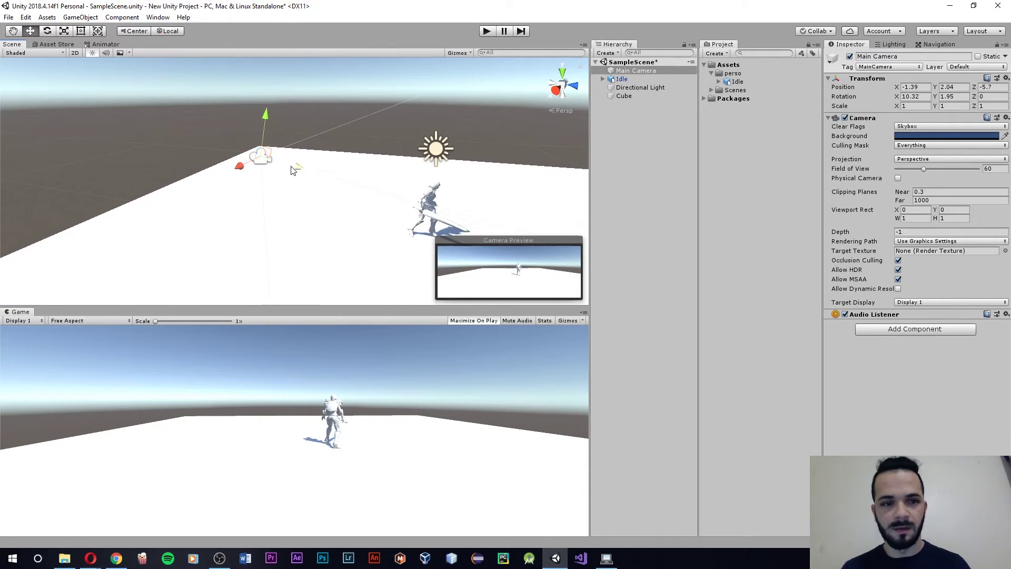
{"action": "mouse_move", "coordinate": [294, 170]}
{"action": "left_mouse_down"}
{"action": "mouse_move", "coordinate": [515, 226]}
{"action": "mouse_move", "coordinate": [550, 176]}
{"action": "mouse_move", "coordinate": [462, 206]}
{"action": "mouse_move", "coordinate": [417, 177]}
{"action": "left_mouse_up"}
{"action": "left_click_drag", "start_coordinate": [456, 235], "coordinate": [450, 238]}
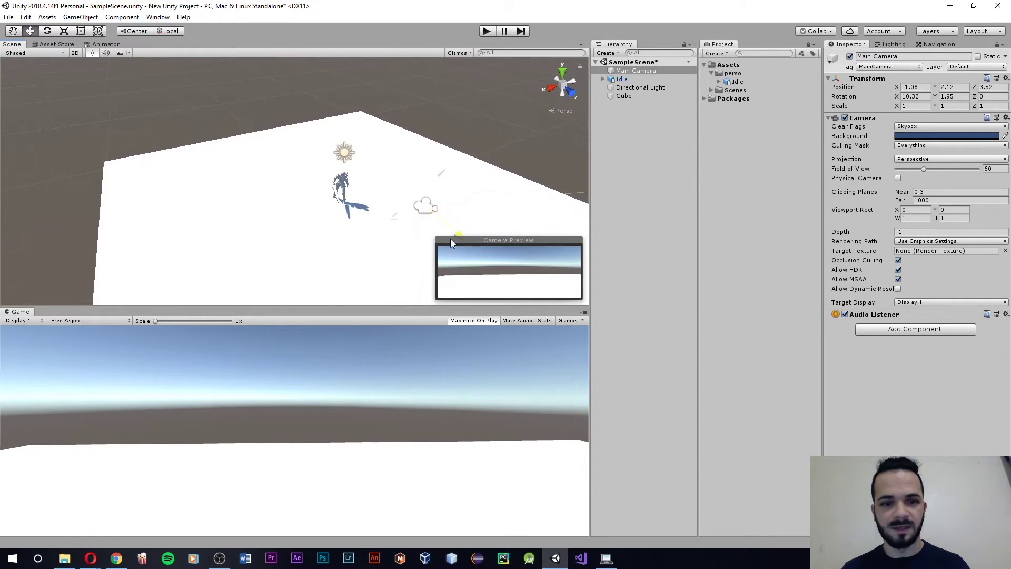
{"action": "left_click_drag", "start_coordinate": [935, 97], "coordinate": [893, 106]}
{"action": "left_click_drag", "start_coordinate": [360, 213], "coordinate": [328, 170], "text": "alt"}
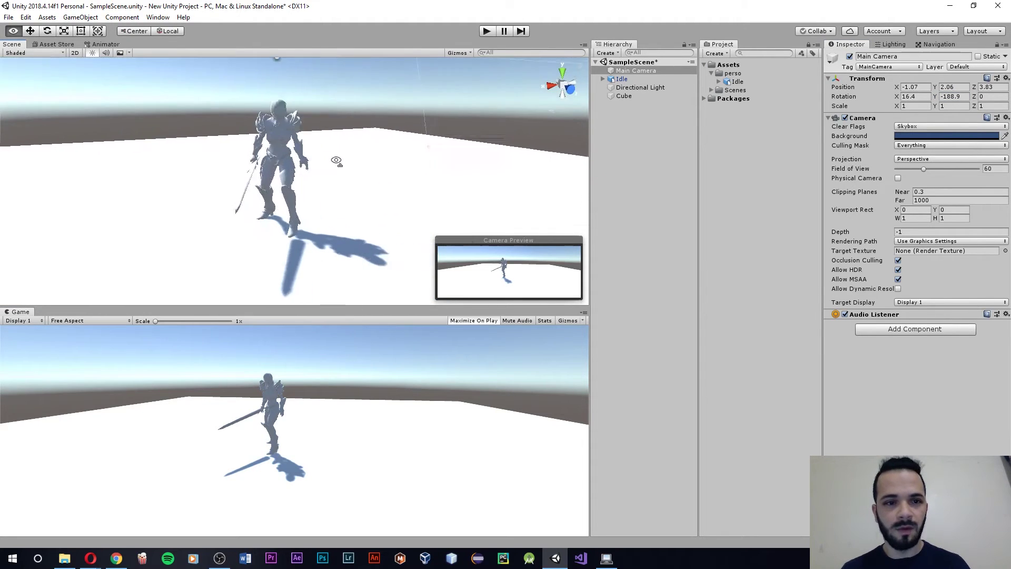
{"action": "left_click_drag", "start_coordinate": [328, 169], "coordinate": [310, 169], "text": "alt"}
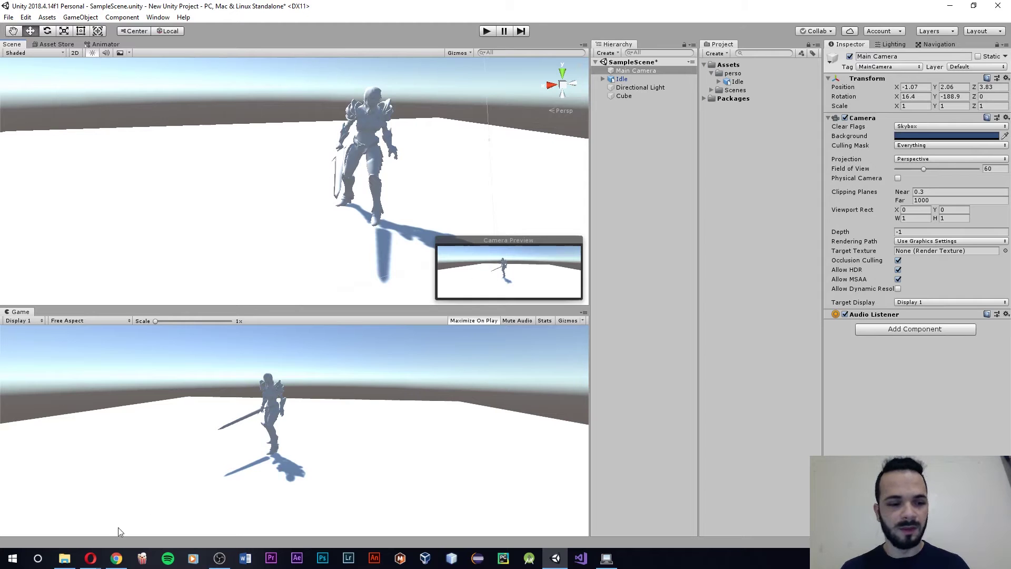
Step: Extract the Idle archive in Downloads to an Idle folder
{"action": "left_click", "coordinate": [64, 558]}
{"action": "left_click", "coordinate": [478, 198]}
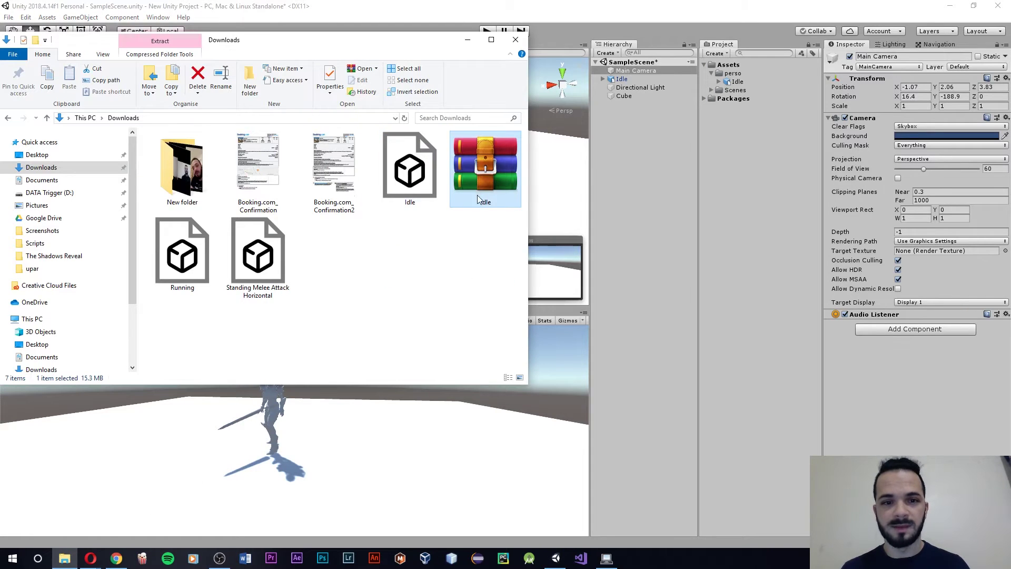
{"action": "right_click", "coordinate": [472, 184]}
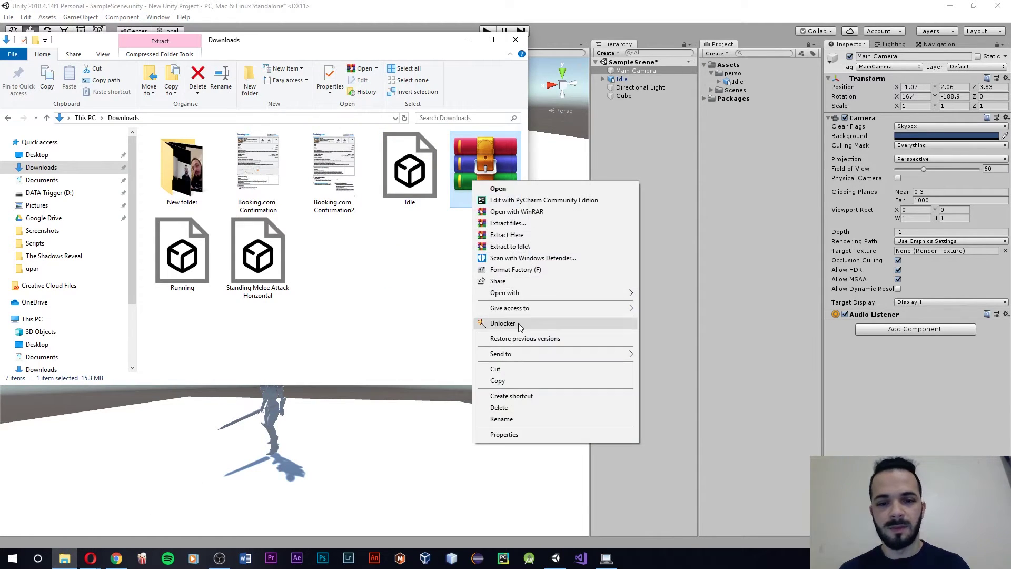
{"action": "left_click", "coordinate": [523, 248]}
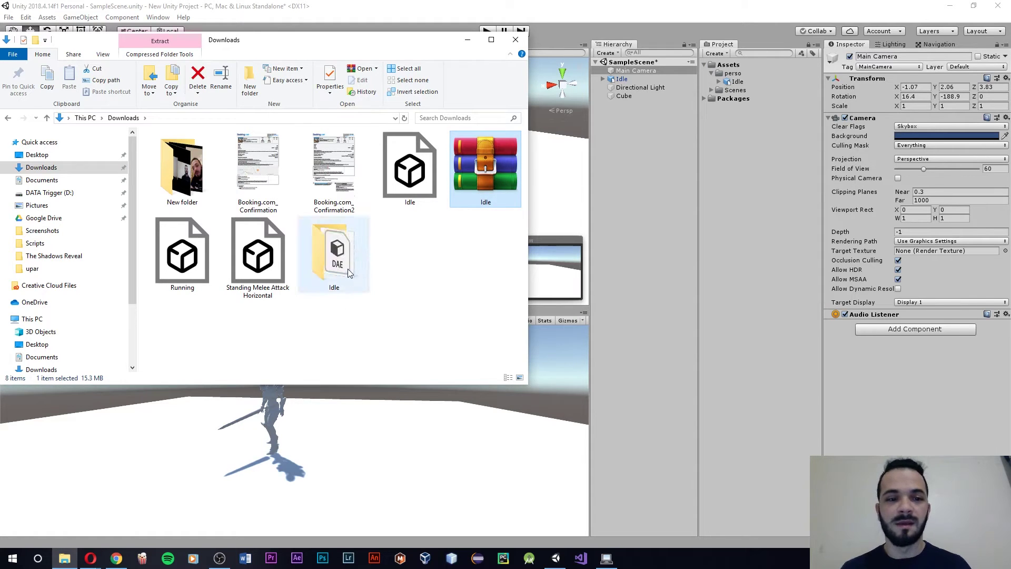
Step: Drag the extracted Idle folder's textures folder into Unity's perso folder
{"action": "double_click", "coordinate": [341, 265]}
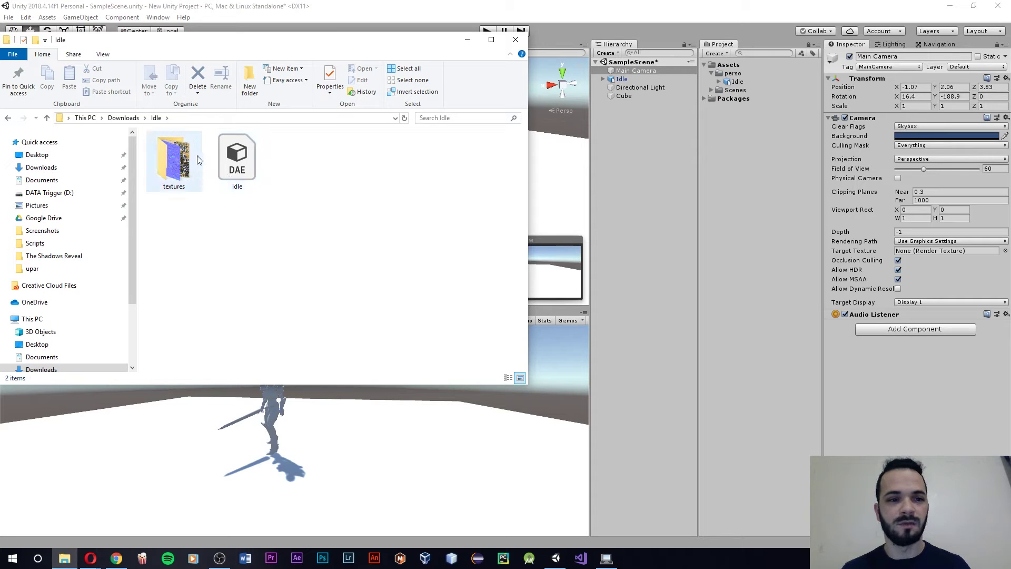
{"action": "key", "text": "alt+Left"}
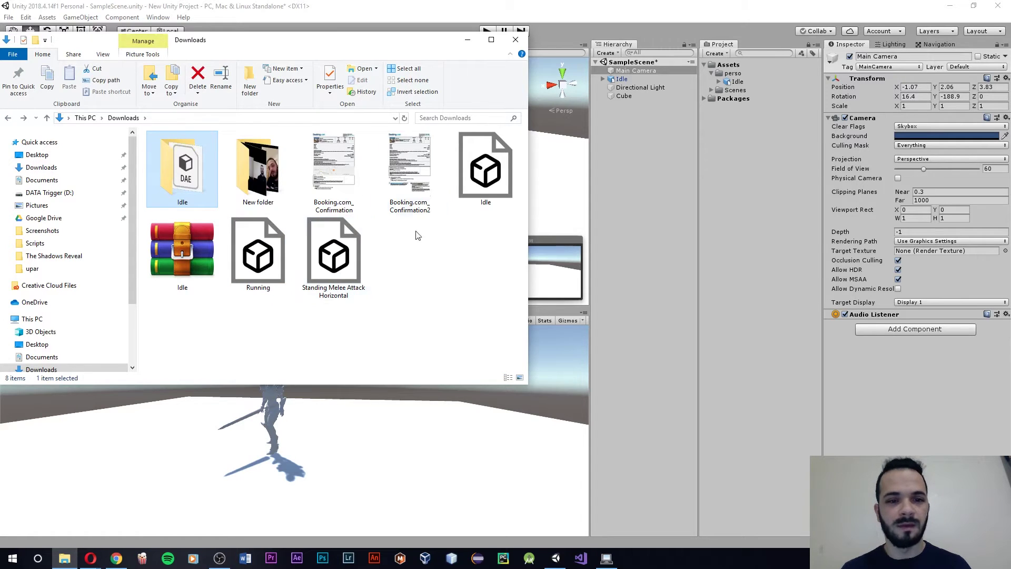
{"action": "left_click", "coordinate": [186, 264]}
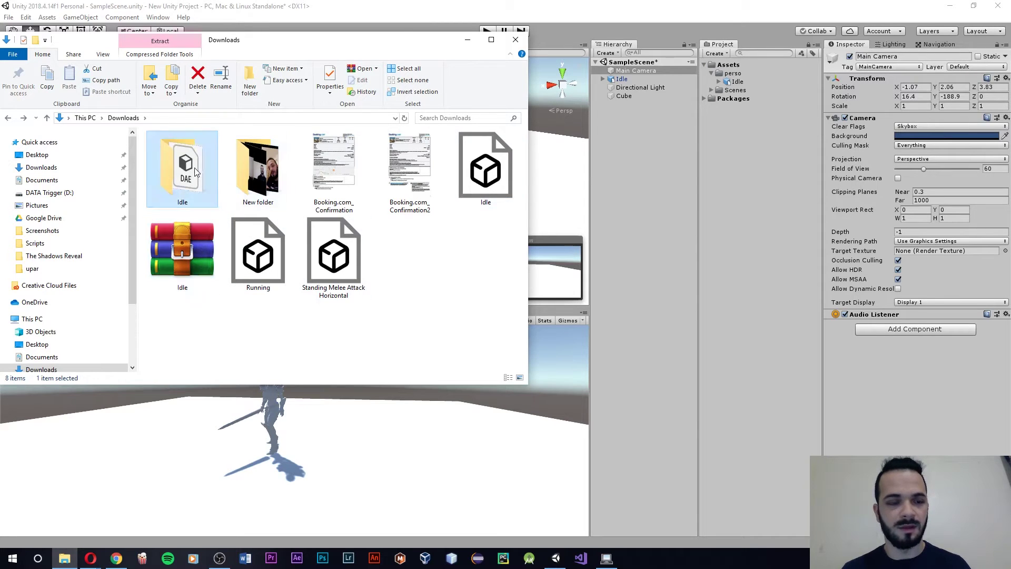
{"action": "double_click", "coordinate": [172, 172]}
{"action": "left_click_drag", "start_coordinate": [180, 188], "coordinate": [737, 83]}
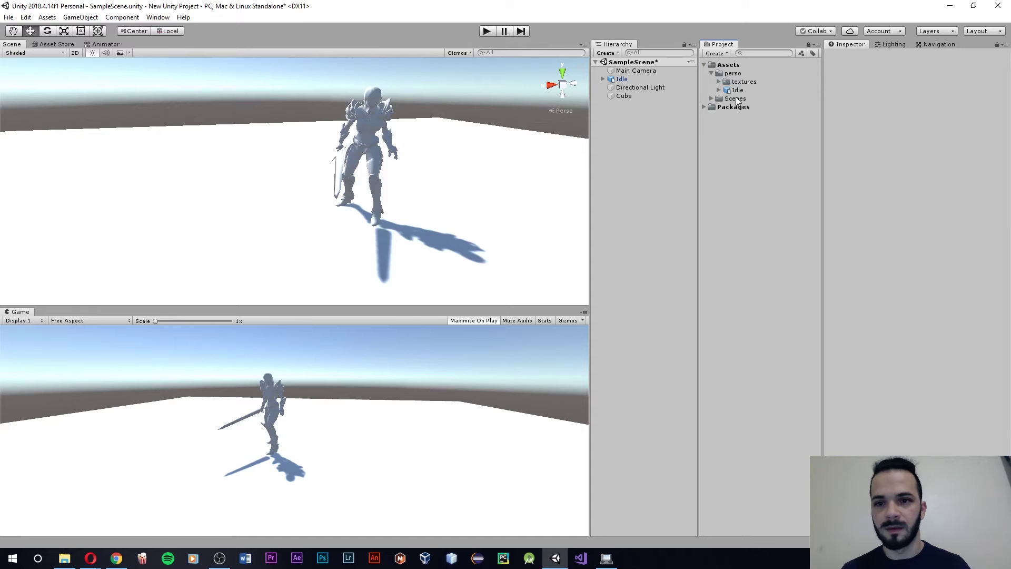
Step: Extract the Idle model's textures from the Materials tab into the textures folder
{"action": "left_click", "coordinate": [732, 91]}
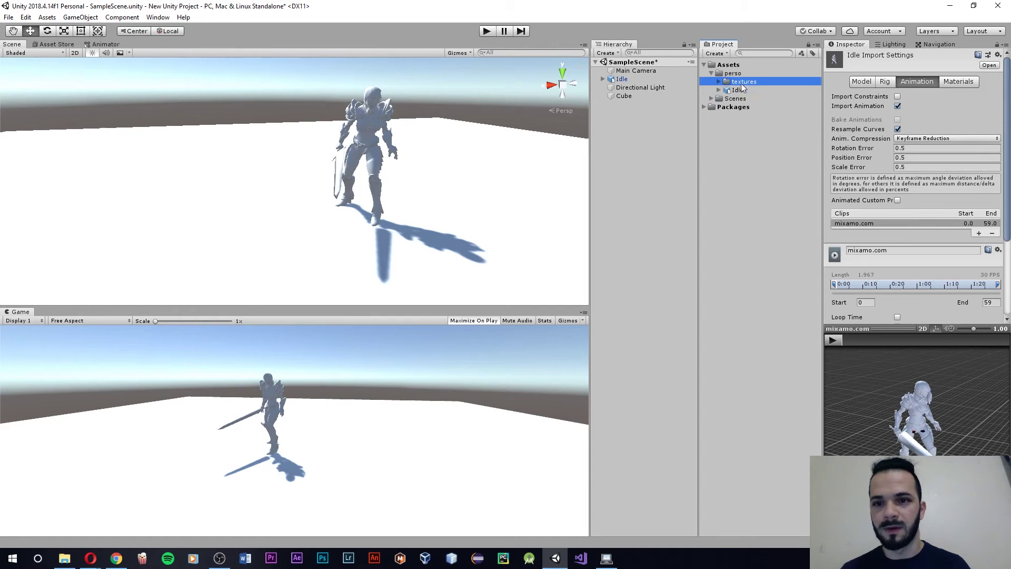
{"action": "left_click", "coordinate": [753, 80]}
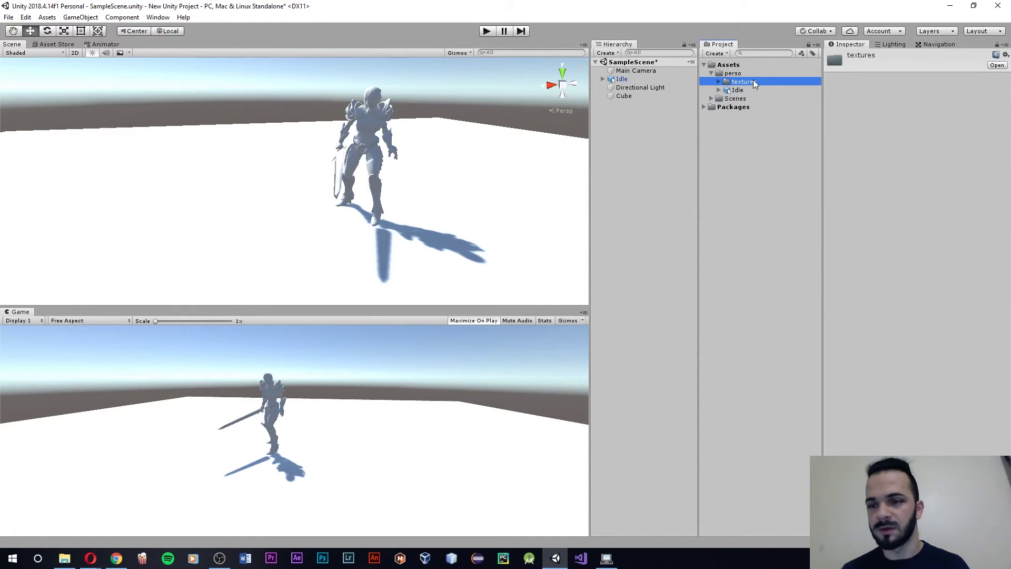
{"action": "left_click", "coordinate": [745, 89]}
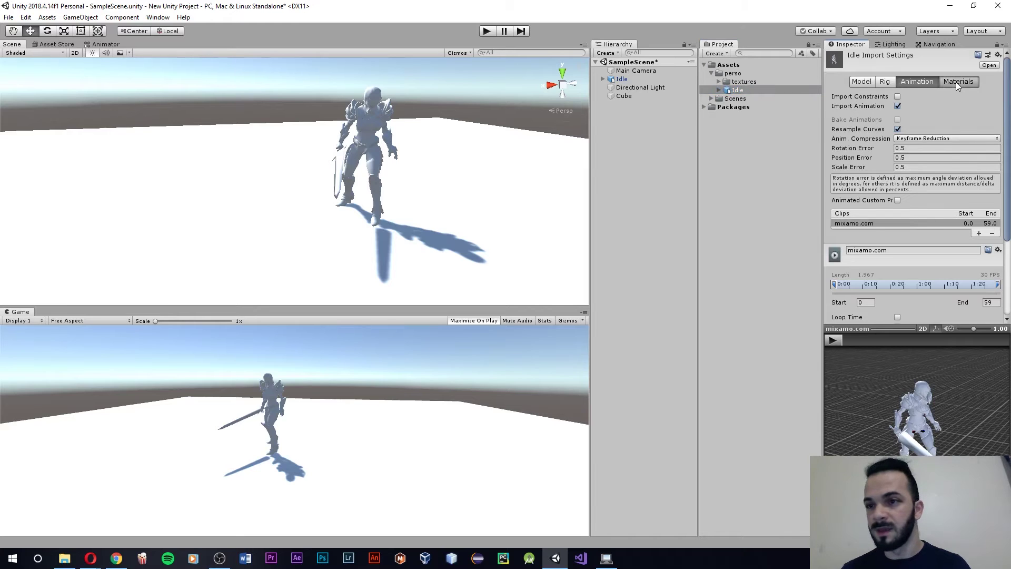
{"action": "left_click", "coordinate": [955, 81]}
{"action": "left_click", "coordinate": [736, 92]}
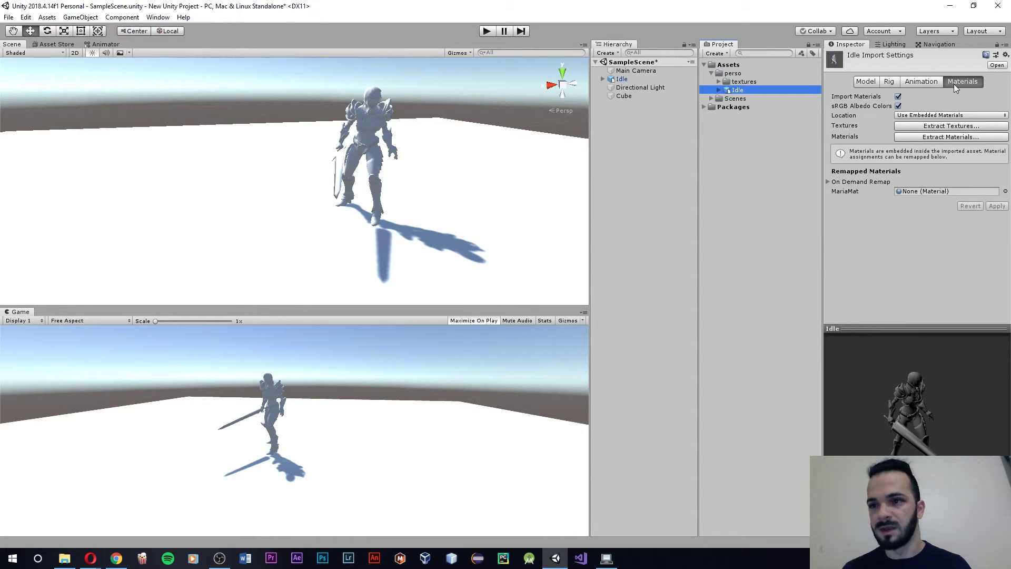
{"action": "left_click", "coordinate": [949, 128]}
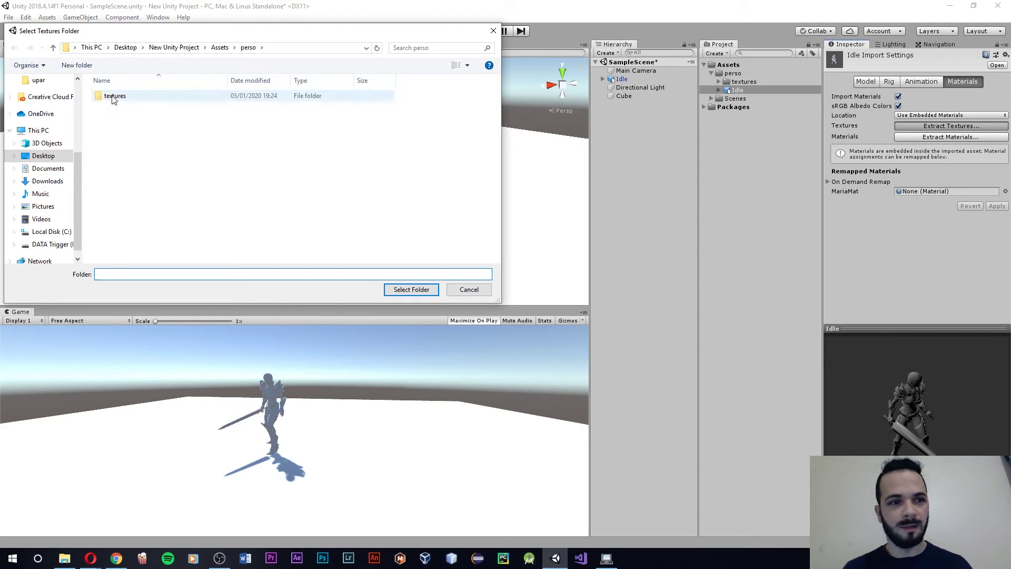
{"action": "left_click", "coordinate": [113, 96]}
{"action": "left_click", "coordinate": [413, 289]}
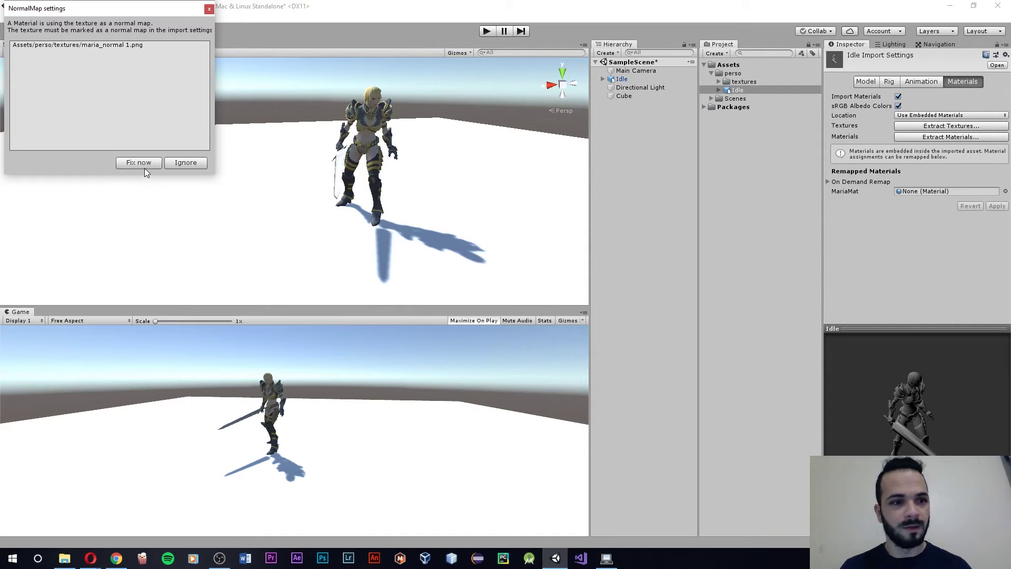
Step: Fix the normal map texture setting and orbit in to inspect the textured character
{"action": "left_click", "coordinate": [136, 162]}
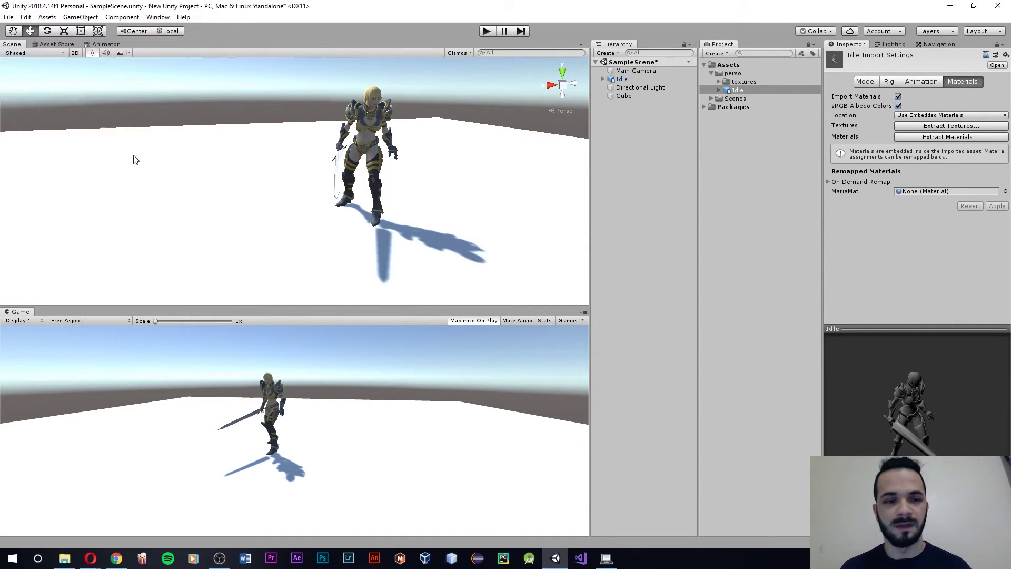
{"action": "left_click_drag", "start_coordinate": [363, 168], "coordinate": [411, 113], "text": "alt"}
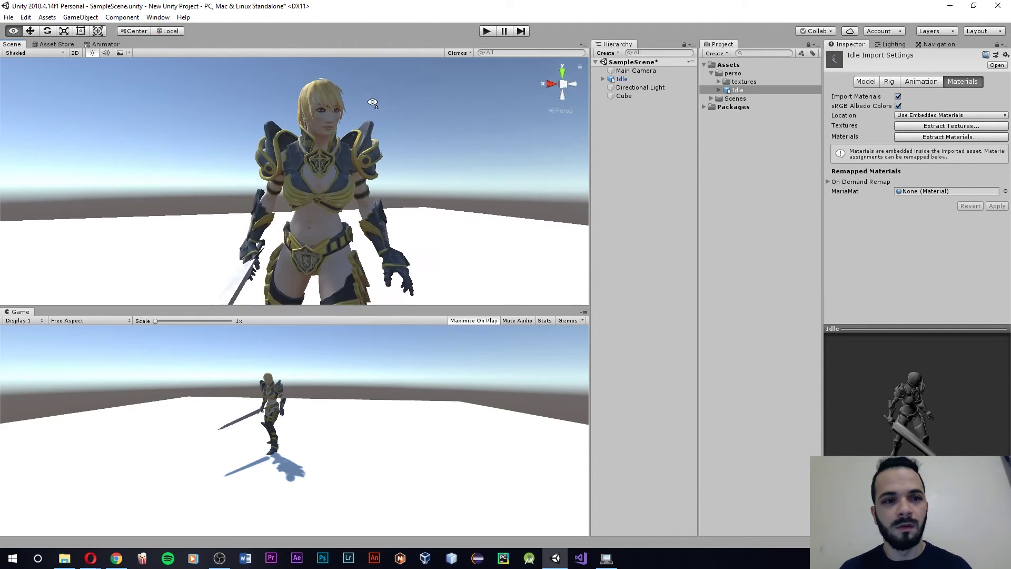
{"action": "scroll", "coordinate": [412, 113], "scroll_direction": "down", "scroll_amount": 5}
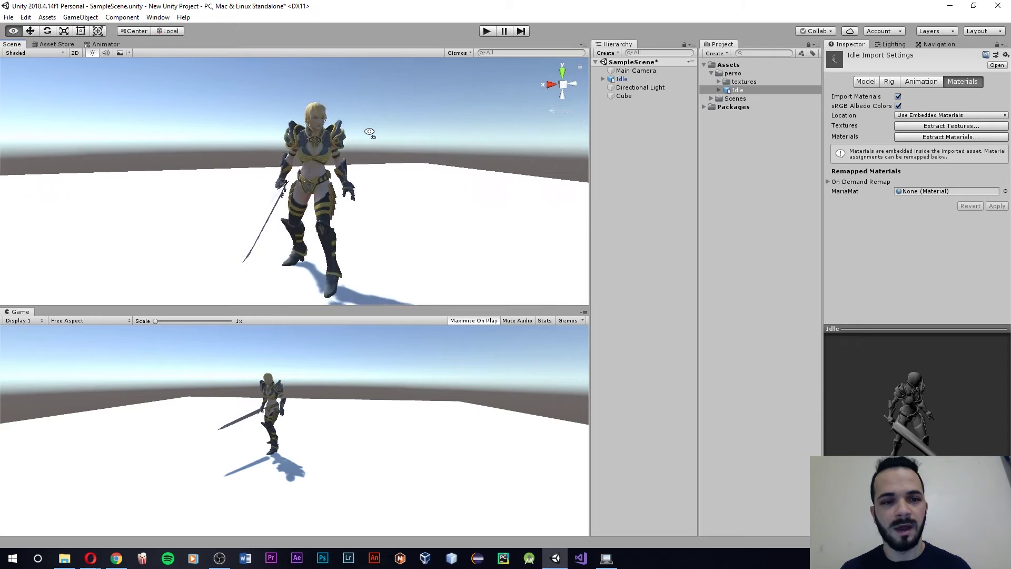
{"action": "key", "text": "alt+Tab"}
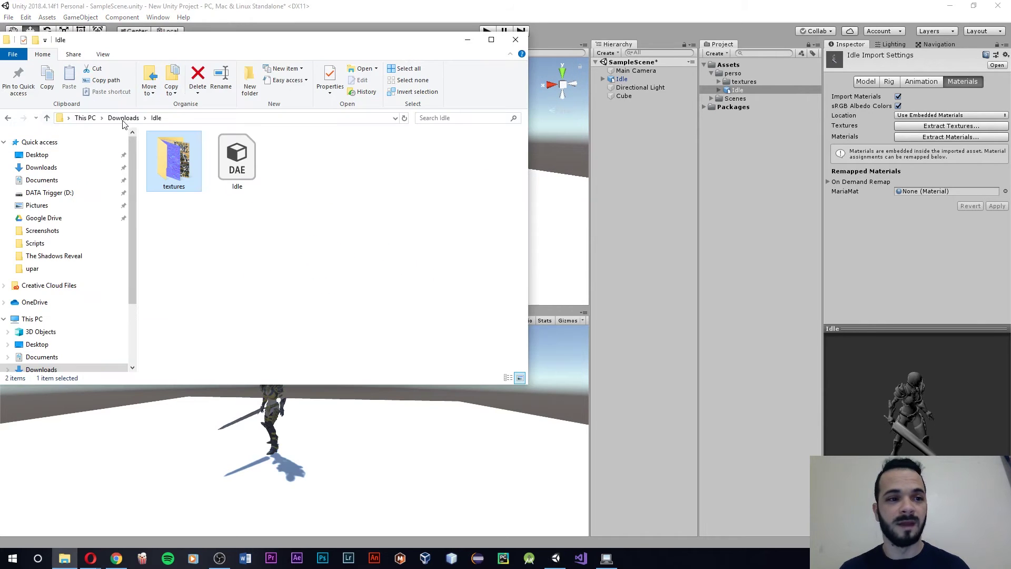
Step: Import the Running and Standing Melee Attack Horizontal files from Downloads into the perso folder
{"action": "left_click", "coordinate": [123, 118]}
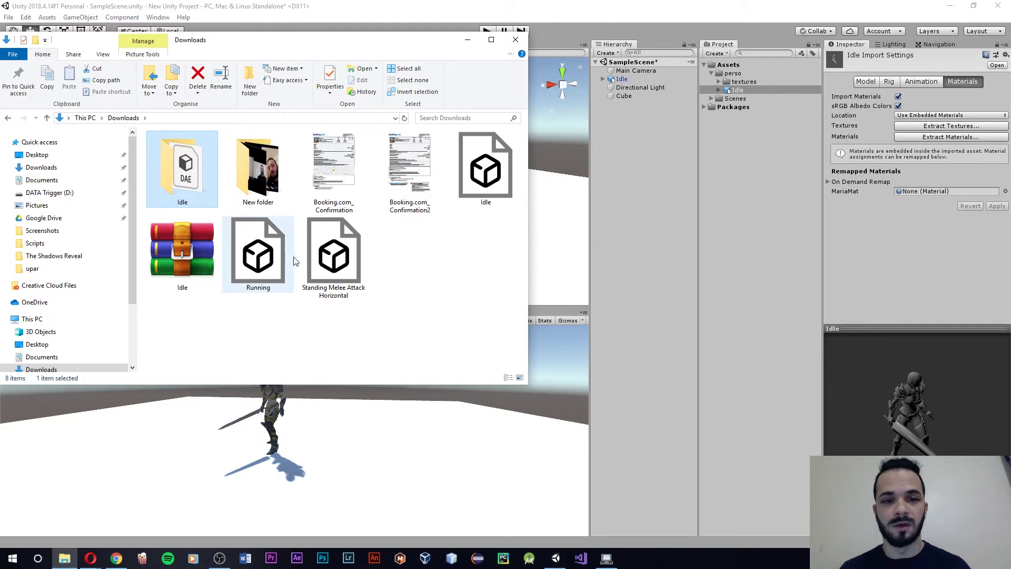
{"action": "left_click_drag", "start_coordinate": [264, 268], "coordinate": [740, 148]}
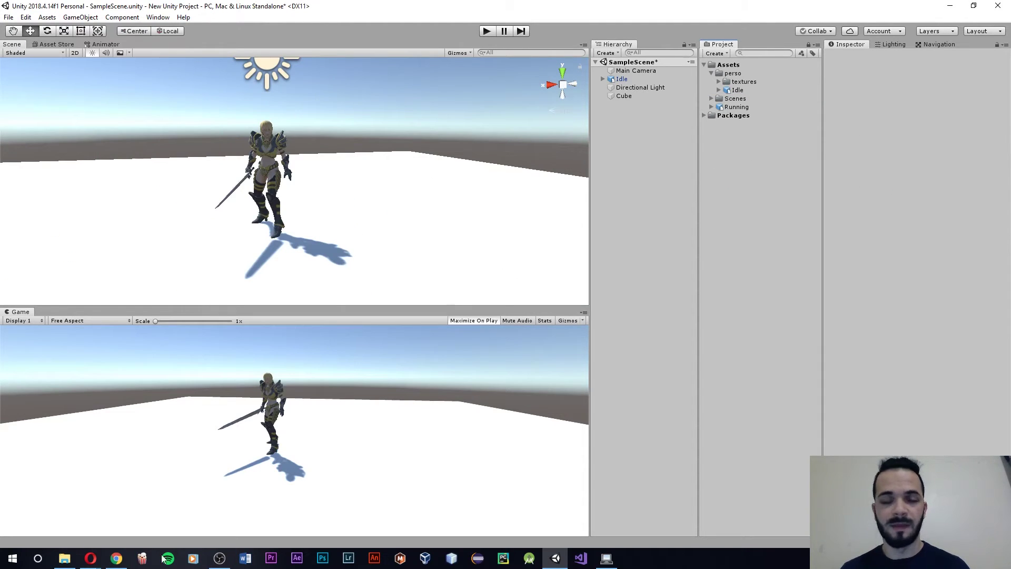
{"action": "left_click_drag", "start_coordinate": [737, 107], "coordinate": [741, 84]}
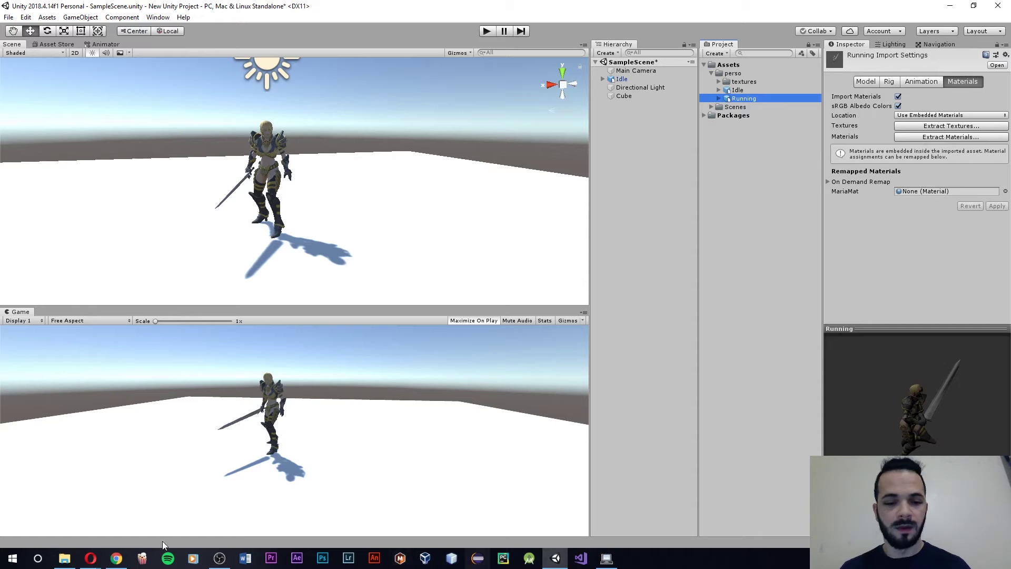
{"action": "left_click", "coordinate": [65, 561]}
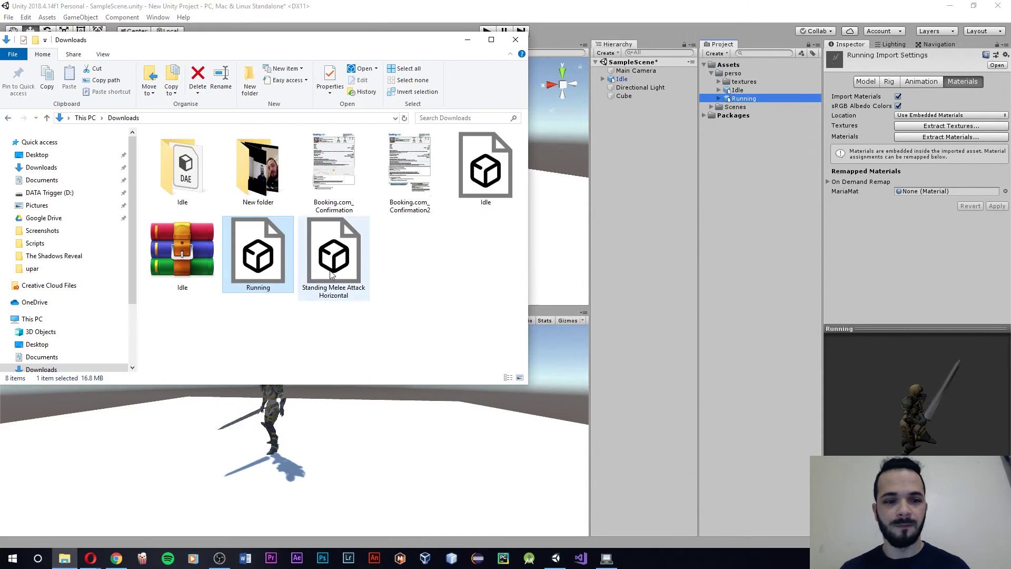
{"action": "left_click_drag", "start_coordinate": [334, 258], "coordinate": [742, 107]}
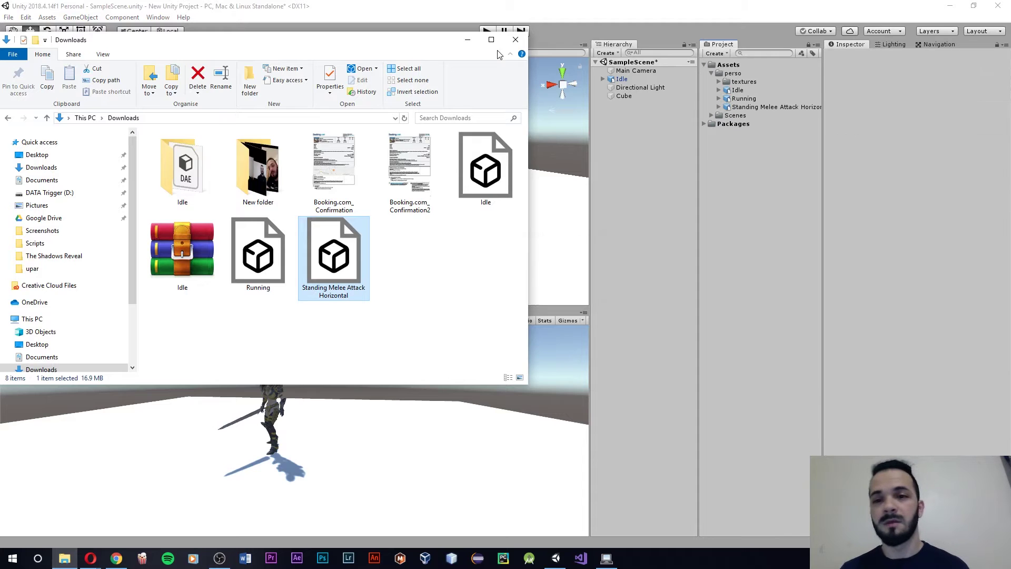
{"action": "left_click", "coordinate": [515, 39]}
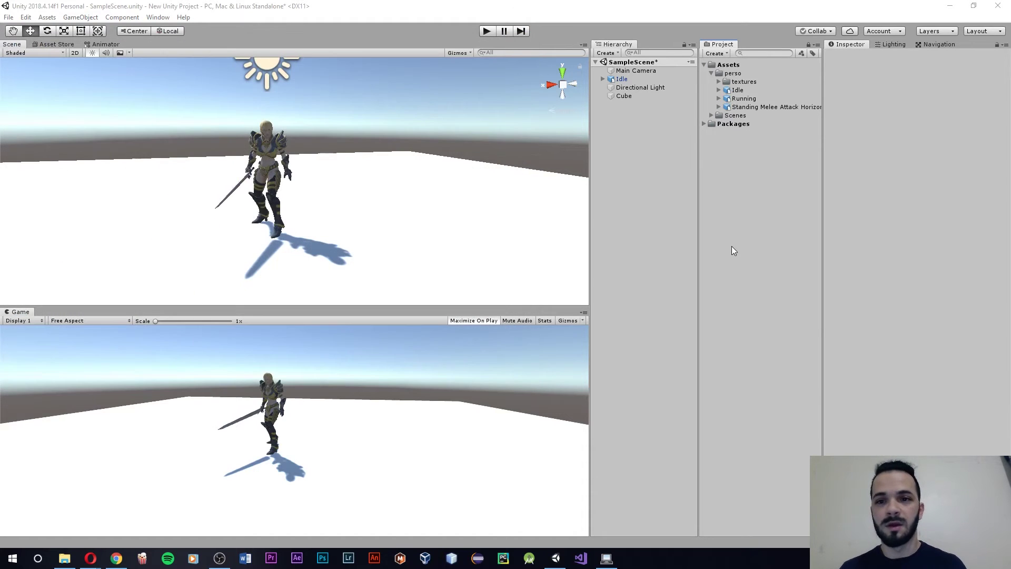
Step: Drag the Running and Standing Melee Attack models into the scene beside Idle
{"action": "left_click", "coordinate": [741, 99]}
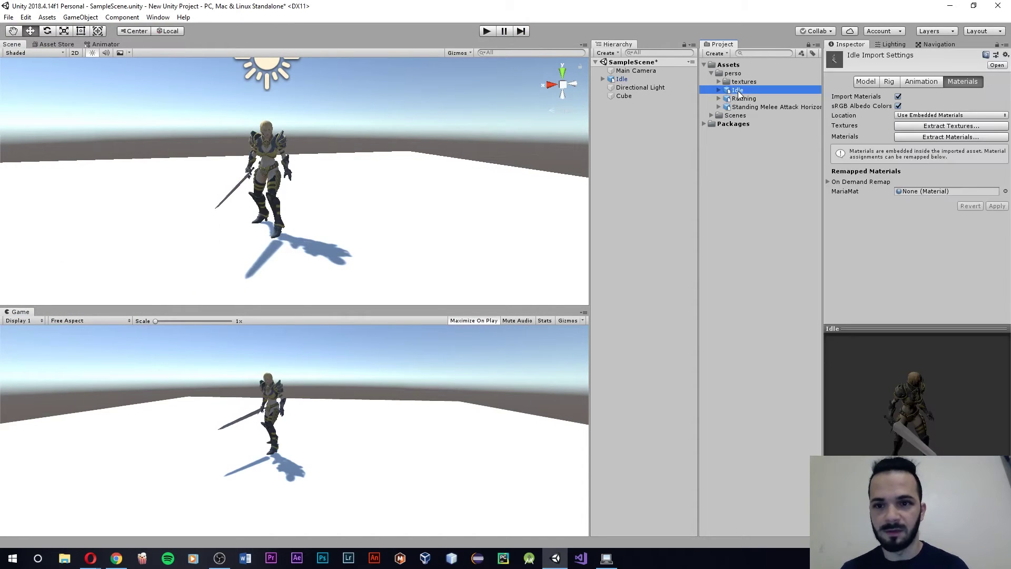
{"action": "left_click_drag", "start_coordinate": [738, 100], "coordinate": [382, 166]}
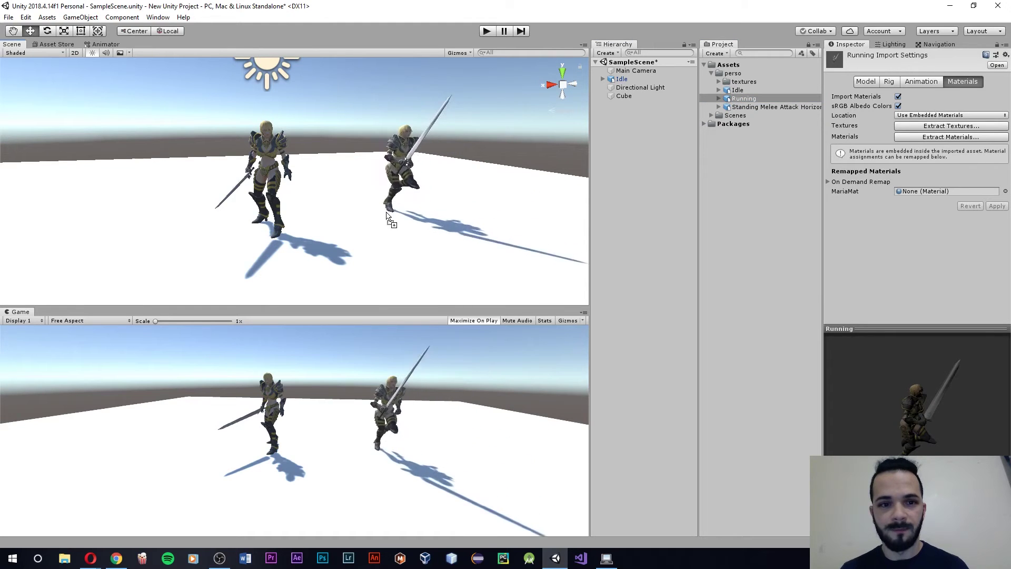
{"action": "left_click_drag", "start_coordinate": [754, 106], "coordinate": [488, 207]}
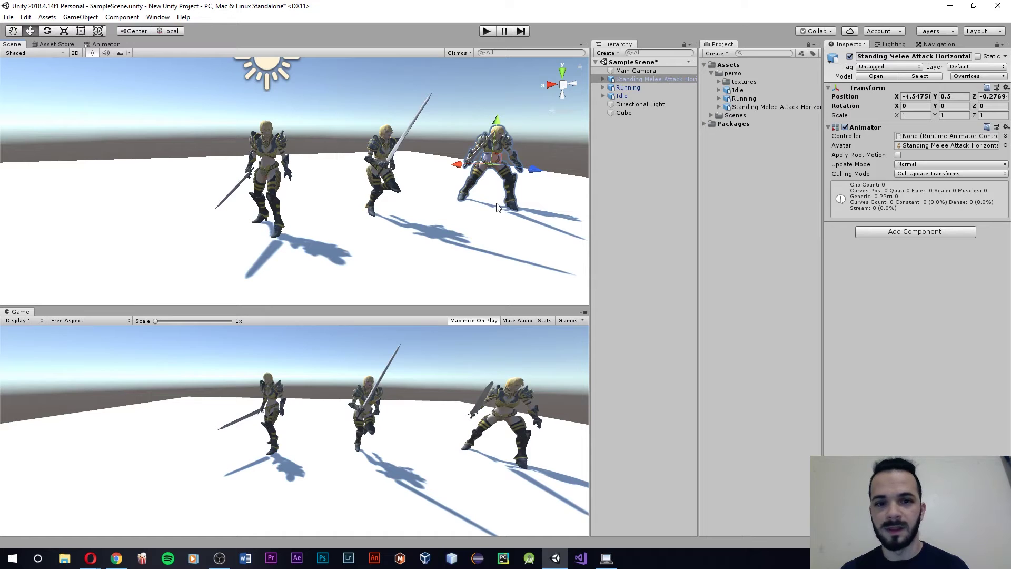
{"action": "left_click", "coordinate": [774, 107]}
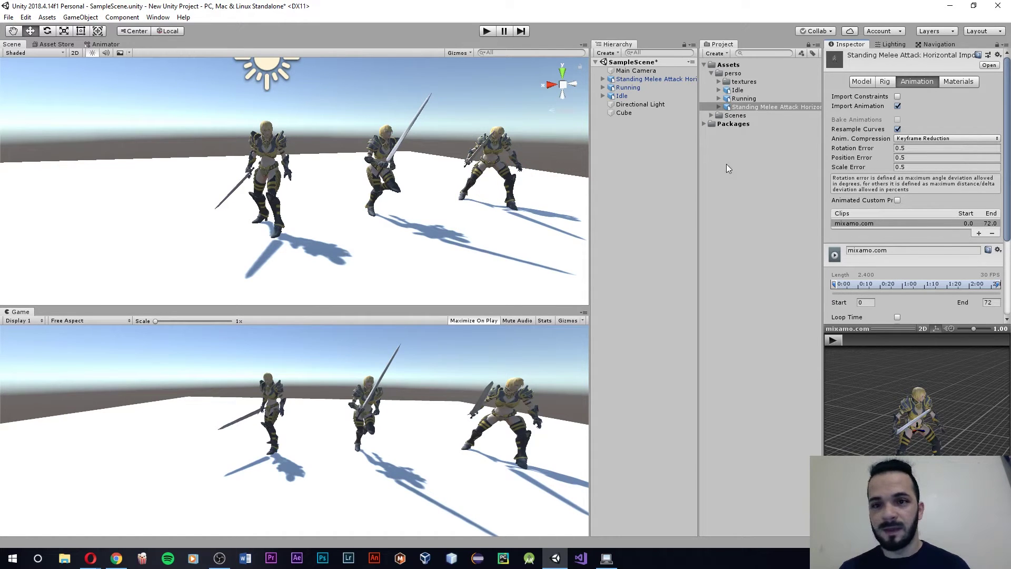
Step: Turn on Loop Time for Idle, set its rig to Humanoid, and apply
{"action": "left_click", "coordinate": [739, 91]}
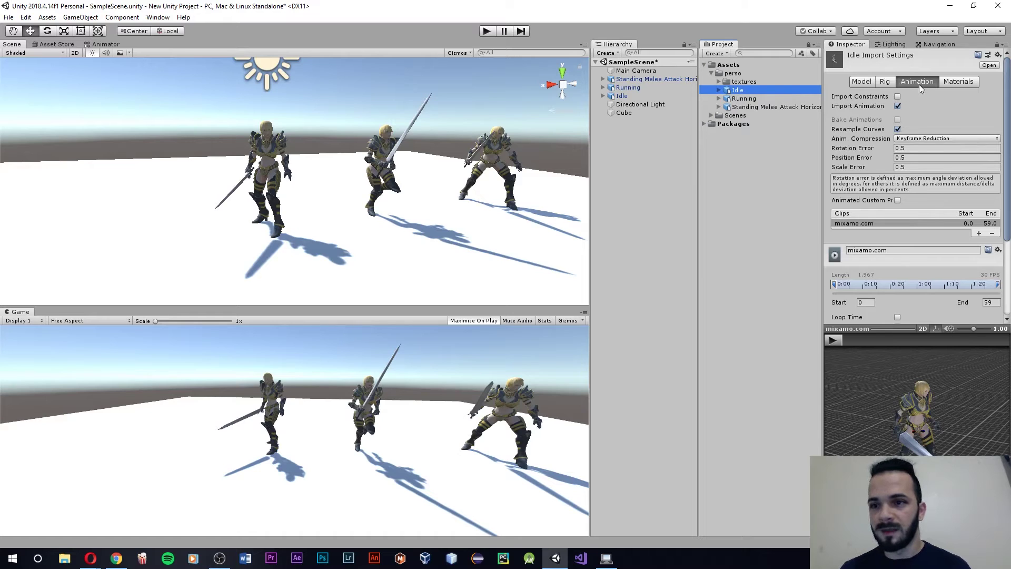
{"action": "scroll", "coordinate": [909, 195], "scroll_direction": "down", "scroll_amount": 4}
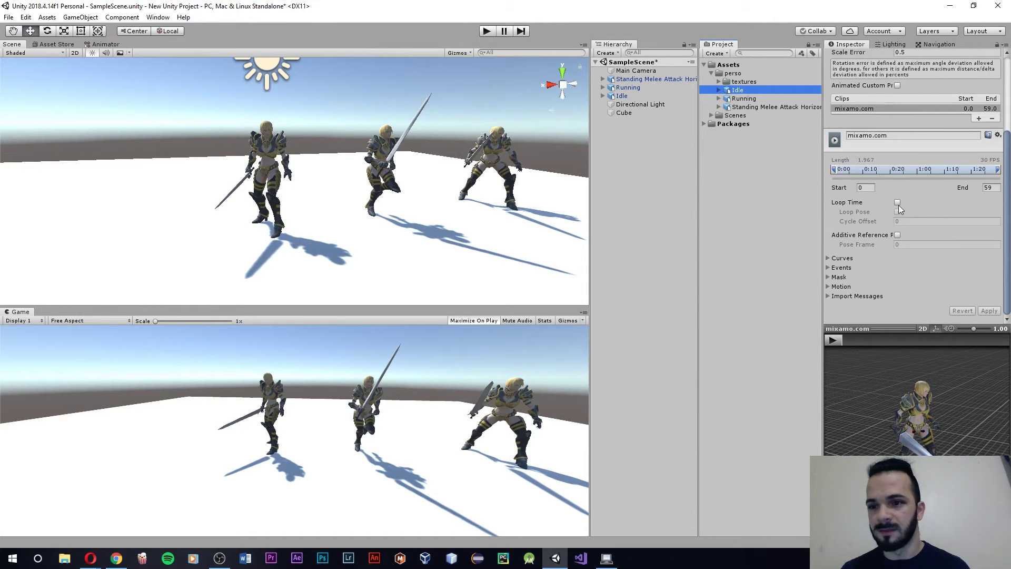
{"action": "left_click", "coordinate": [898, 204]}
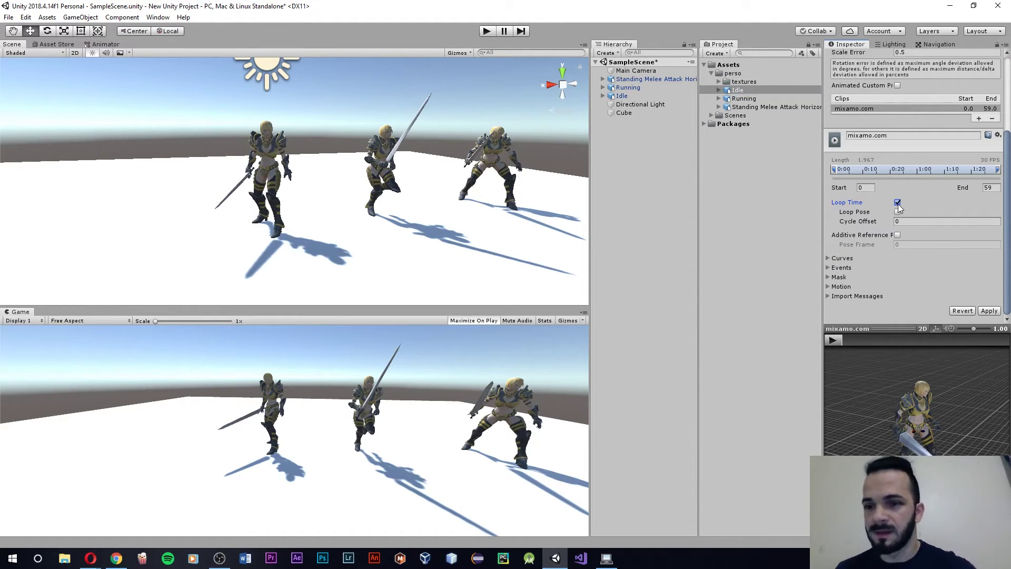
{"action": "scroll", "coordinate": [931, 69], "scroll_direction": "up", "scroll_amount": 2}
{"action": "scroll", "coordinate": [922, 86], "scroll_direction": "up", "scroll_amount": 2}
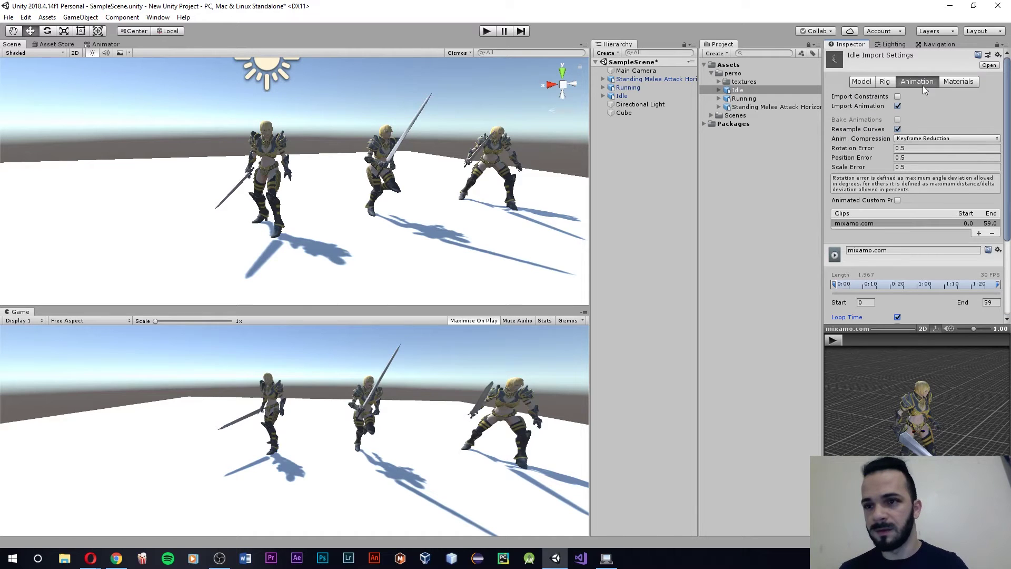
{"action": "left_click", "coordinate": [889, 80]}
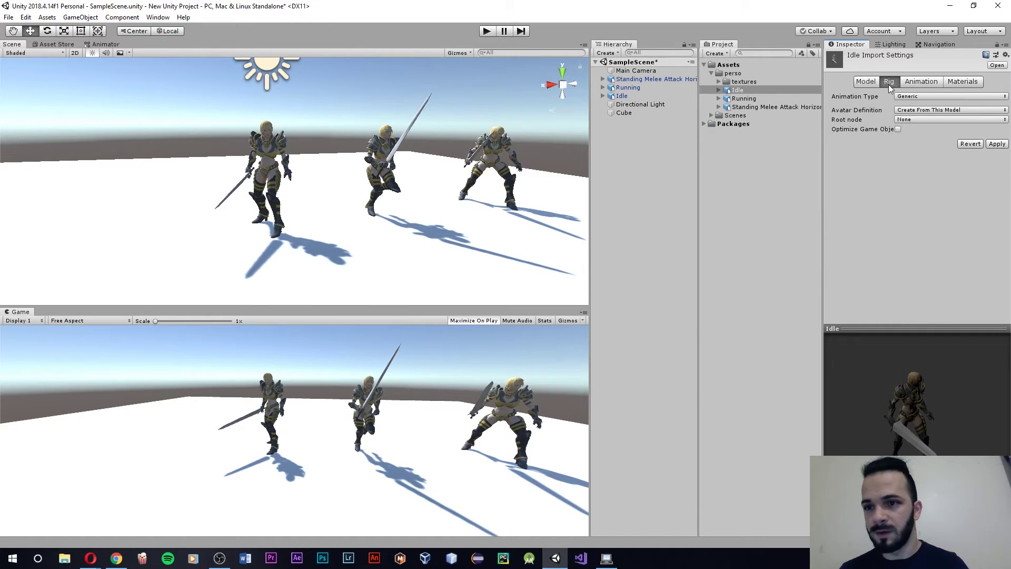
{"action": "left_click", "coordinate": [917, 110]}
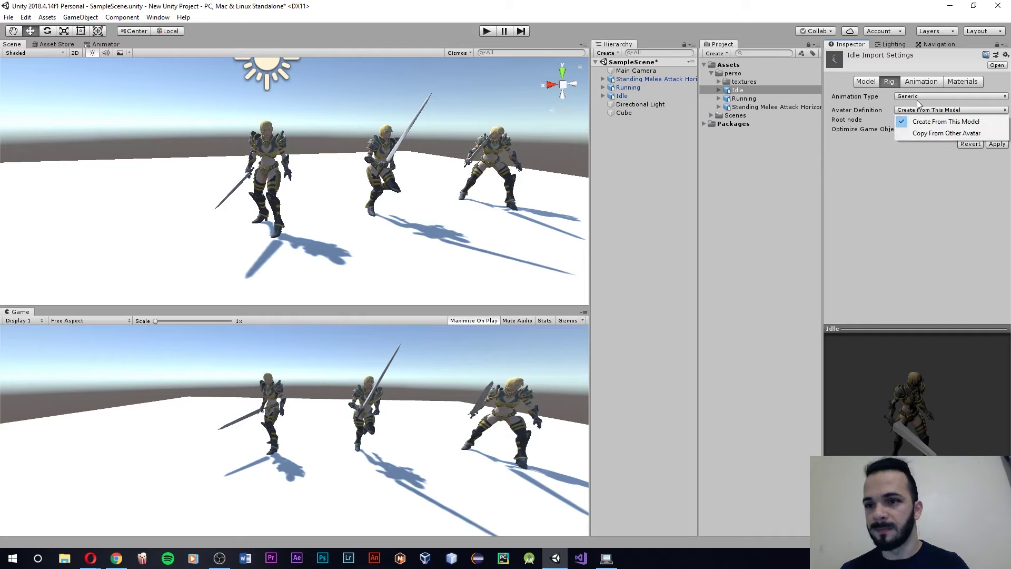
{"action": "left_click", "coordinate": [917, 97]}
{"action": "left_click", "coordinate": [917, 97]}
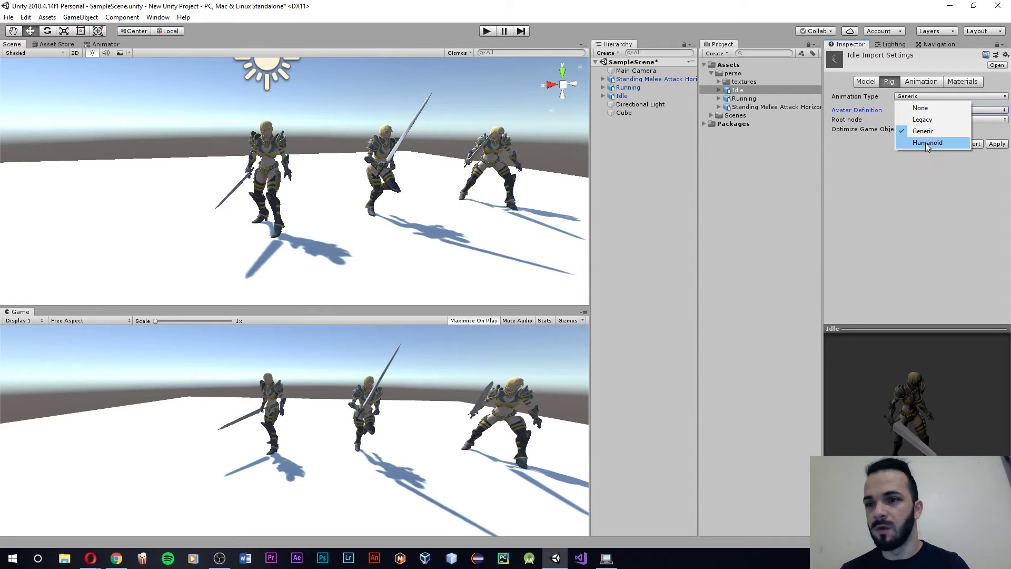
{"action": "left_click", "coordinate": [925, 143]}
{"action": "left_click", "coordinate": [921, 81]}
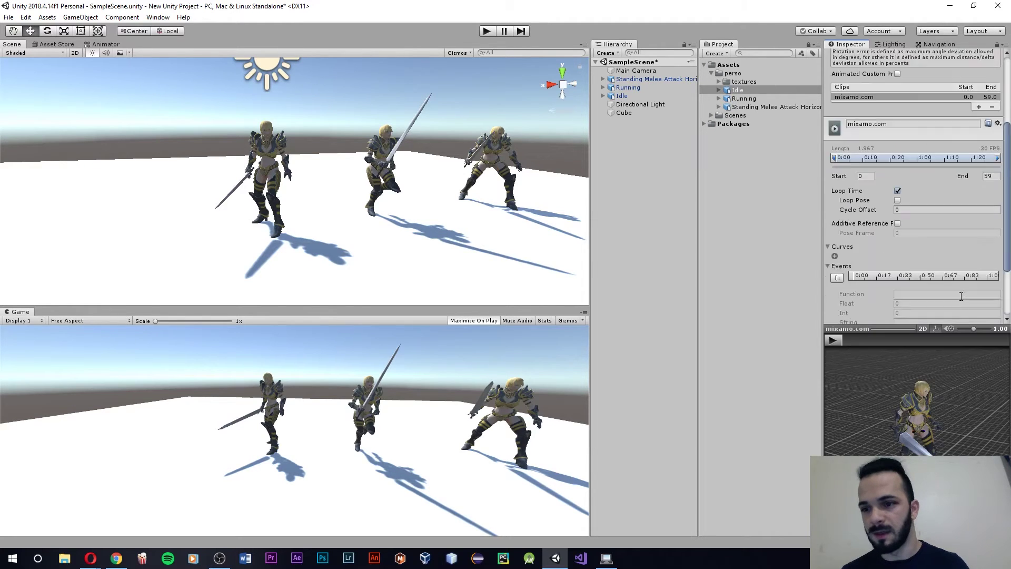
{"action": "scroll", "coordinate": [980, 237], "scroll_direction": "down", "scroll_amount": 5}
{"action": "left_click", "coordinate": [986, 312]}
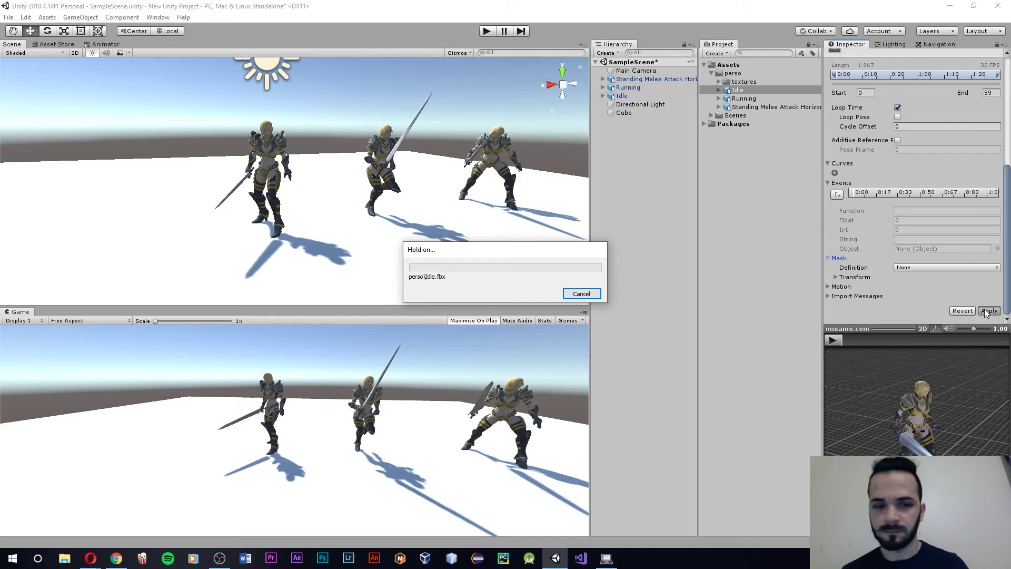
Step: Base Idle's root rotation on Original and root height on Feet, then apply
{"action": "scroll", "coordinate": [927, 221], "scroll_direction": "up", "scroll_amount": 4}
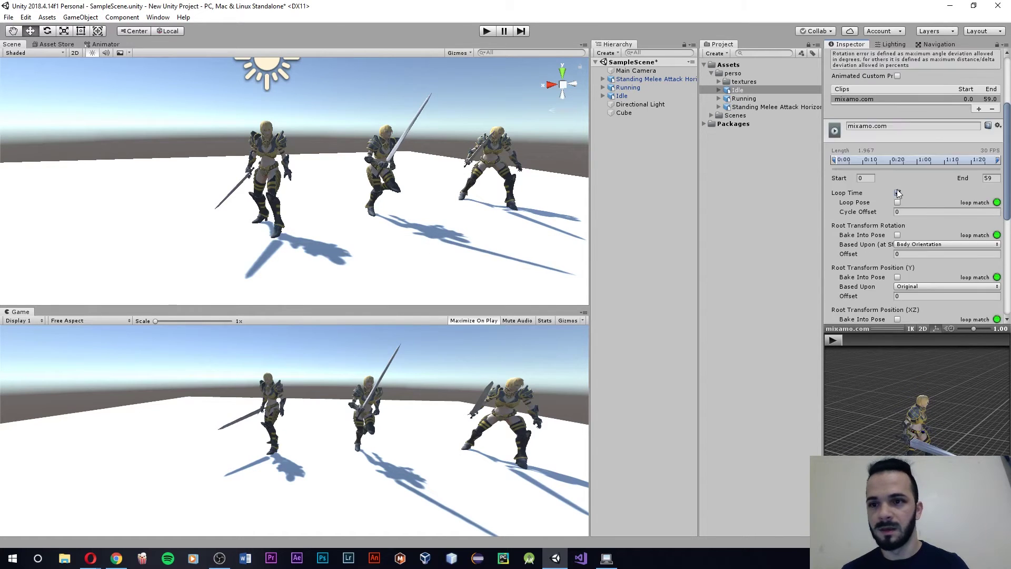
{"action": "scroll", "coordinate": [900, 184], "scroll_direction": "up", "scroll_amount": 1}
{"action": "scroll", "coordinate": [900, 184], "scroll_direction": "down", "scroll_amount": 3}
{"action": "scroll", "coordinate": [924, 217], "scroll_direction": "down", "scroll_amount": 2}
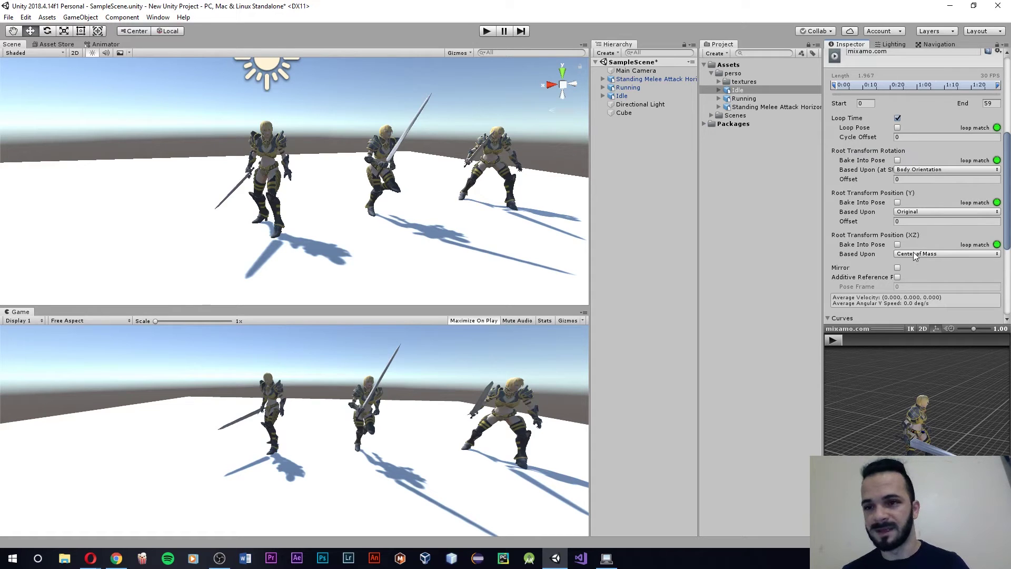
{"action": "left_click", "coordinate": [920, 172]}
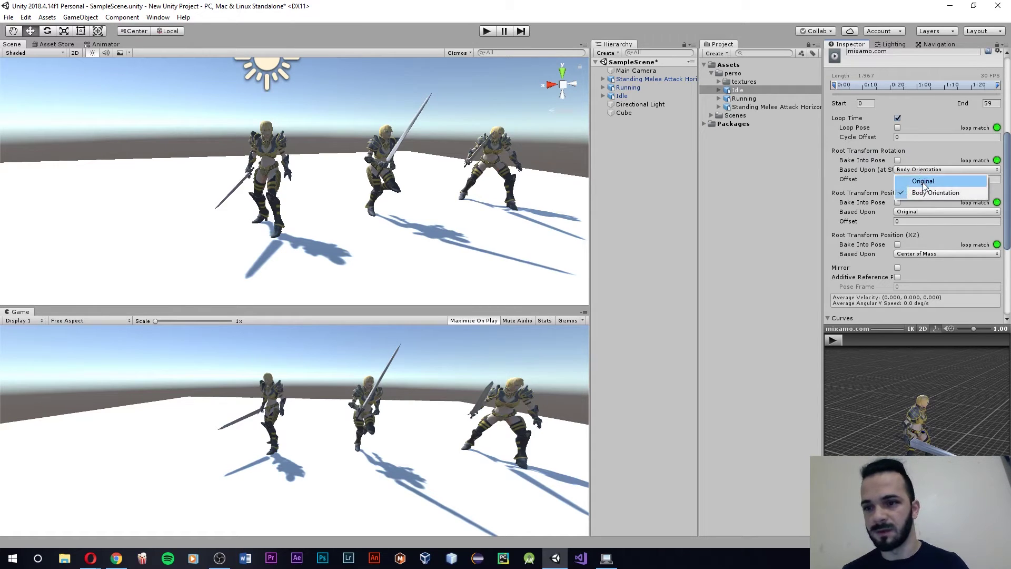
{"action": "left_click", "coordinate": [923, 182]}
{"action": "left_click", "coordinate": [907, 212]}
{"action": "left_click", "coordinate": [911, 246]}
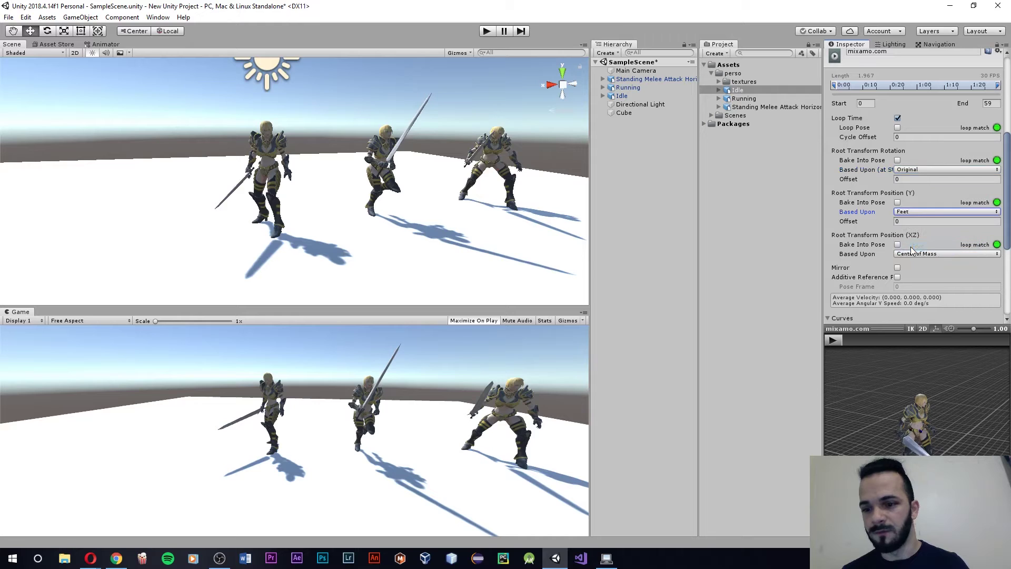
{"action": "left_click", "coordinate": [926, 212]}
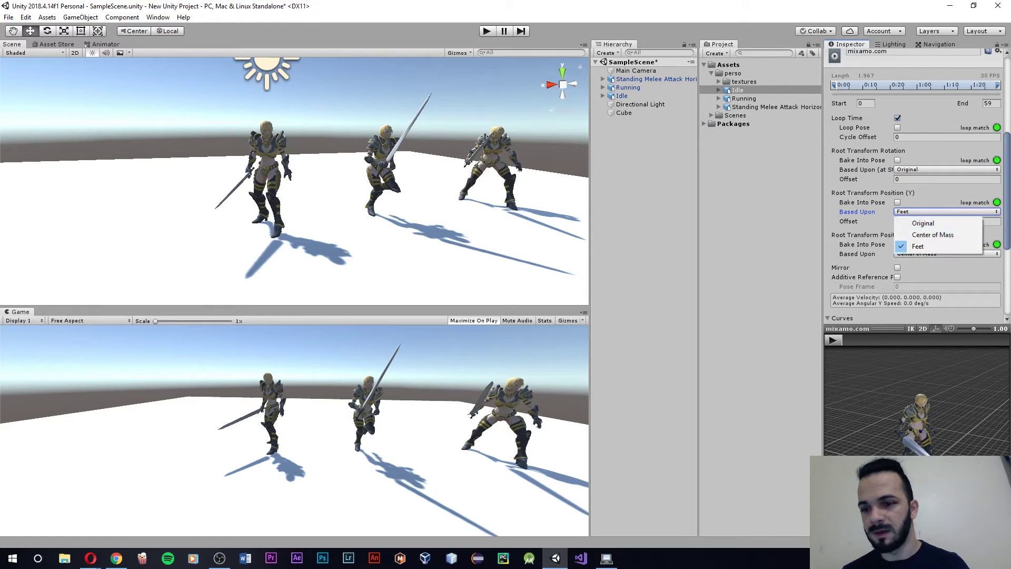
{"action": "left_click", "coordinate": [922, 223]}
{"action": "left_click", "coordinate": [922, 212]}
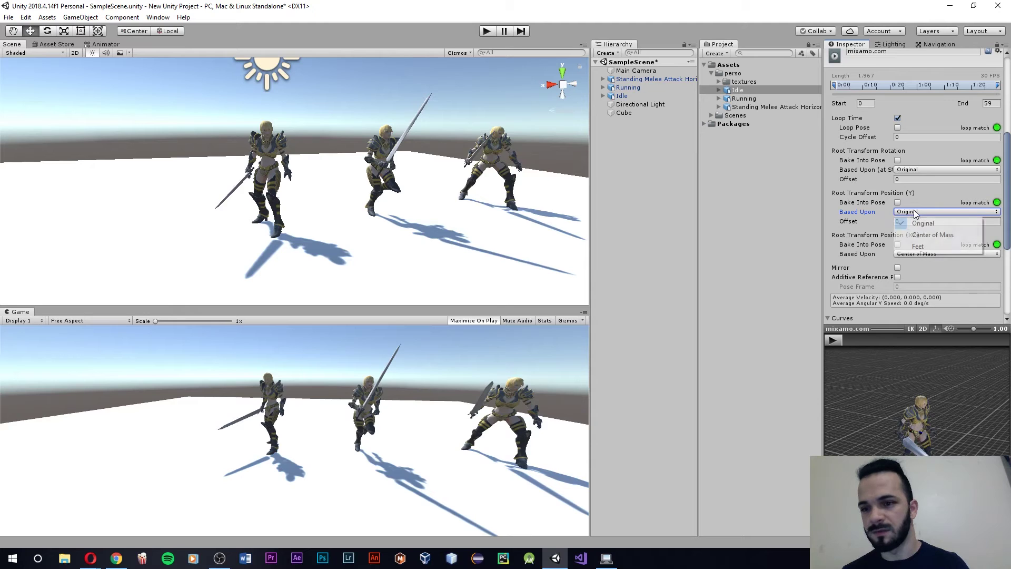
{"action": "left_click", "coordinate": [921, 246]}
{"action": "left_click", "coordinate": [908, 170]}
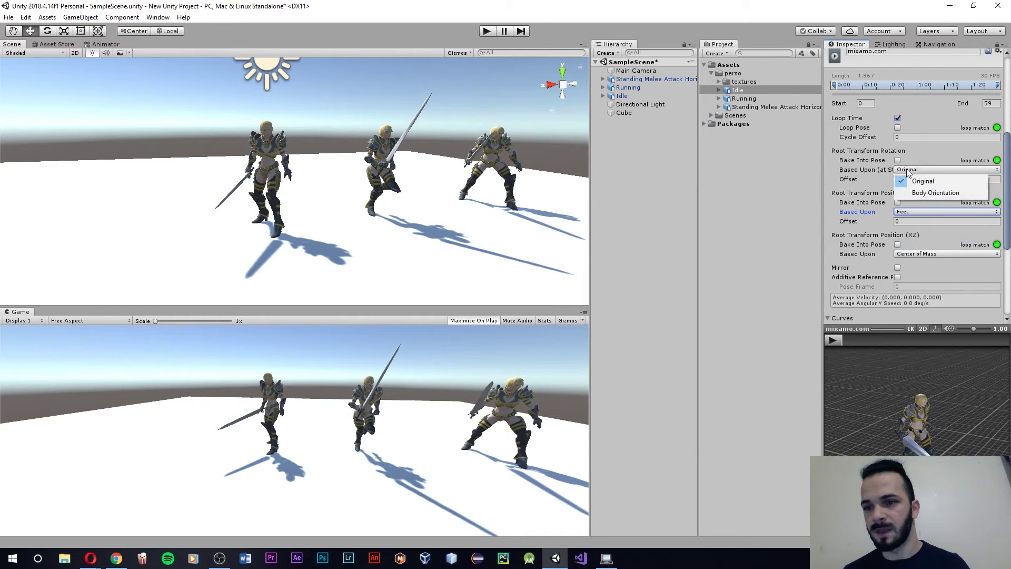
{"action": "left_click", "coordinate": [916, 154]}
{"action": "scroll", "coordinate": [919, 269], "scroll_direction": "down", "scroll_amount": 5}
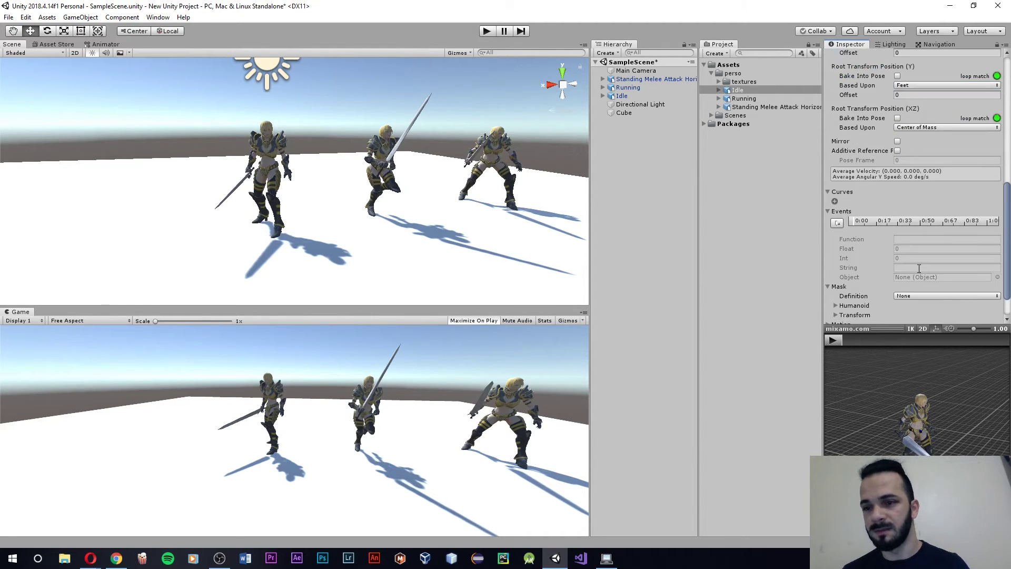
{"action": "scroll", "coordinate": [919, 269], "scroll_direction": "down", "scroll_amount": 3}
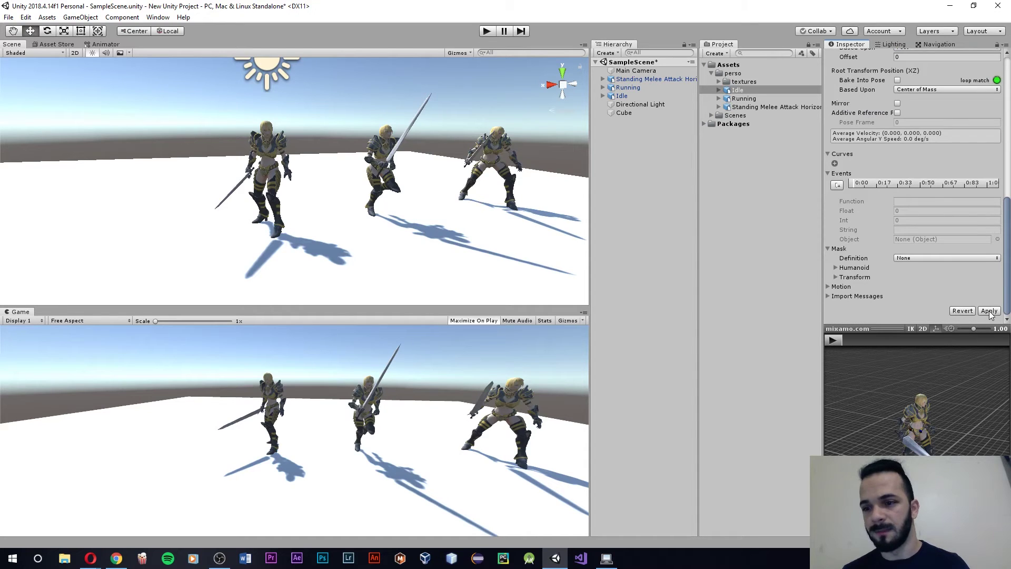
{"action": "left_click", "coordinate": [989, 311]}
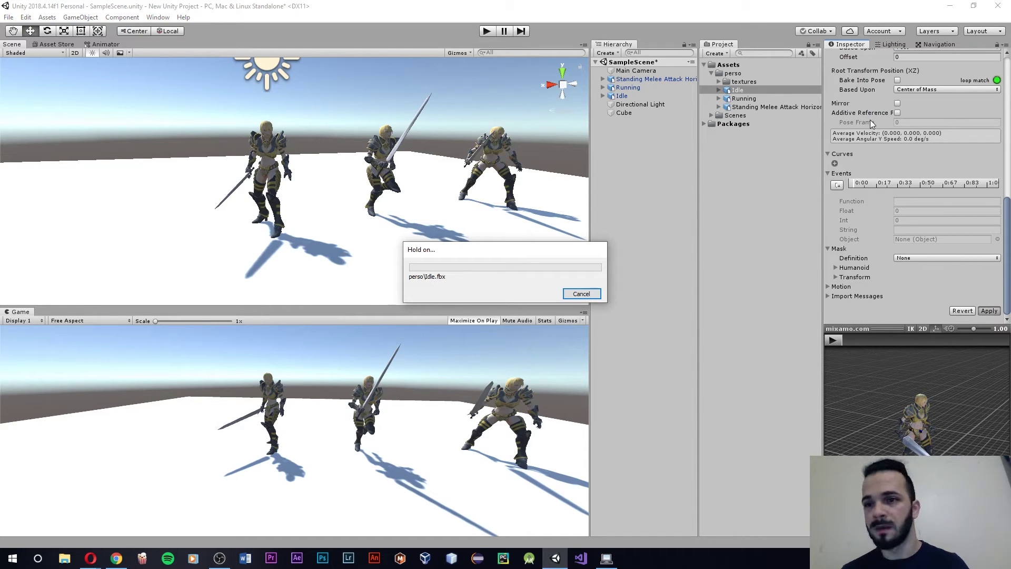
{"action": "scroll", "coordinate": [887, 165], "scroll_direction": "up", "scroll_amount": 5}
{"action": "scroll", "coordinate": [884, 105], "scroll_direction": "up", "scroll_amount": 5}
Step: Set Running's rig to Humanoid, enable Loop Time, and apply
{"action": "left_click", "coordinate": [744, 99]}
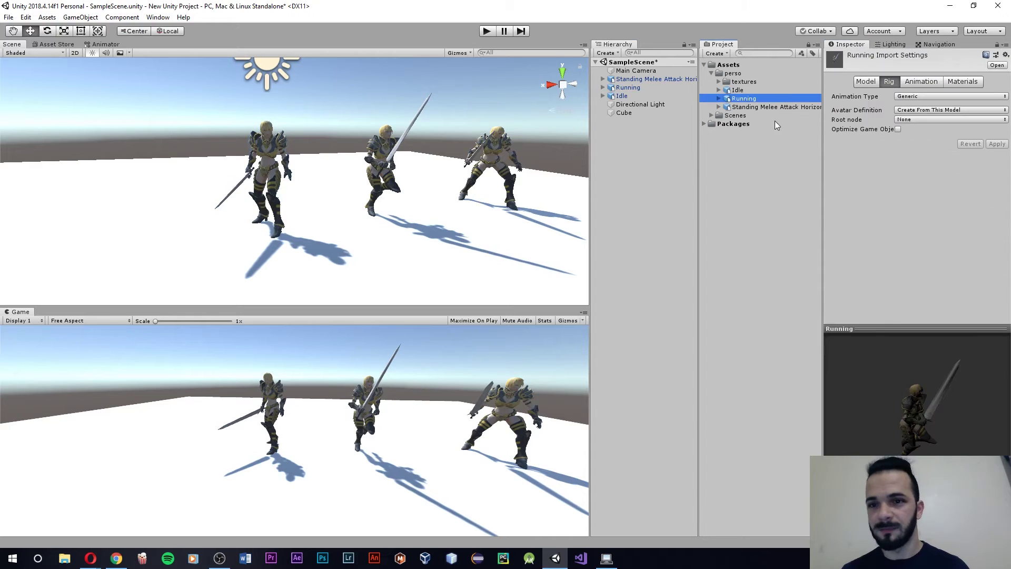
{"action": "left_click", "coordinate": [918, 96]}
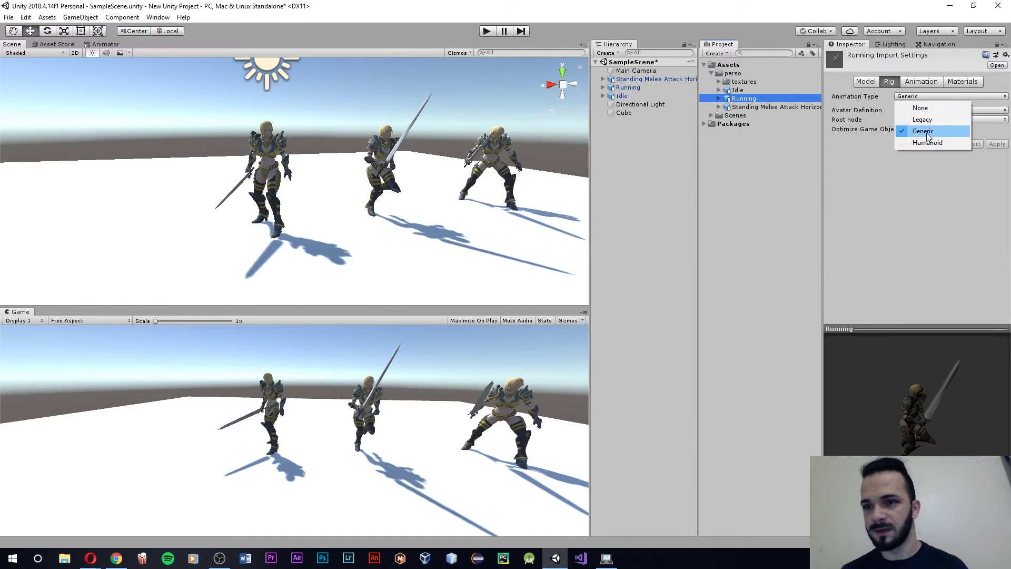
{"action": "left_click", "coordinate": [925, 142]}
{"action": "left_click", "coordinate": [916, 81]}
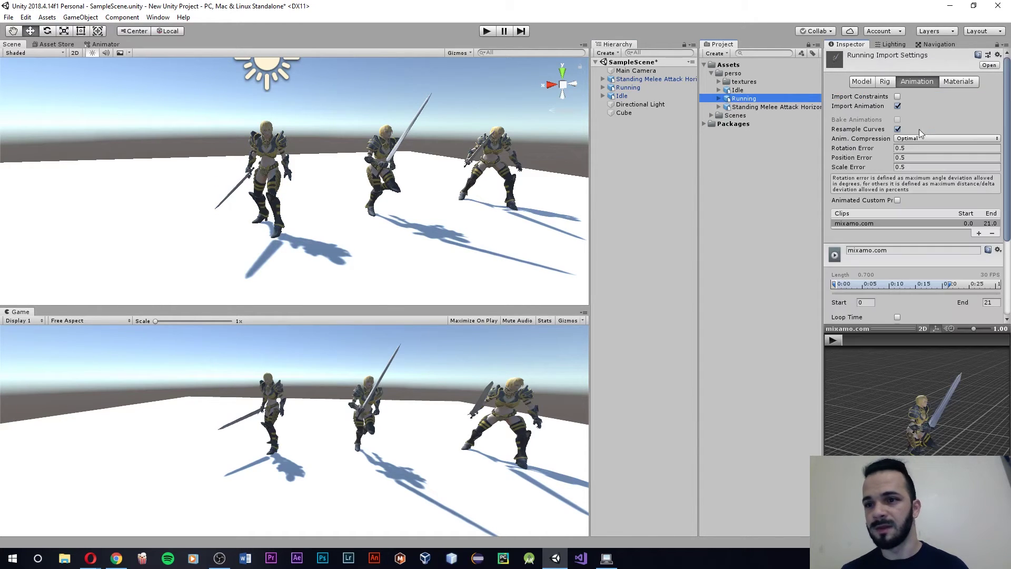
{"action": "scroll", "coordinate": [911, 200], "scroll_direction": "down", "scroll_amount": 4}
{"action": "left_click", "coordinate": [897, 222]}
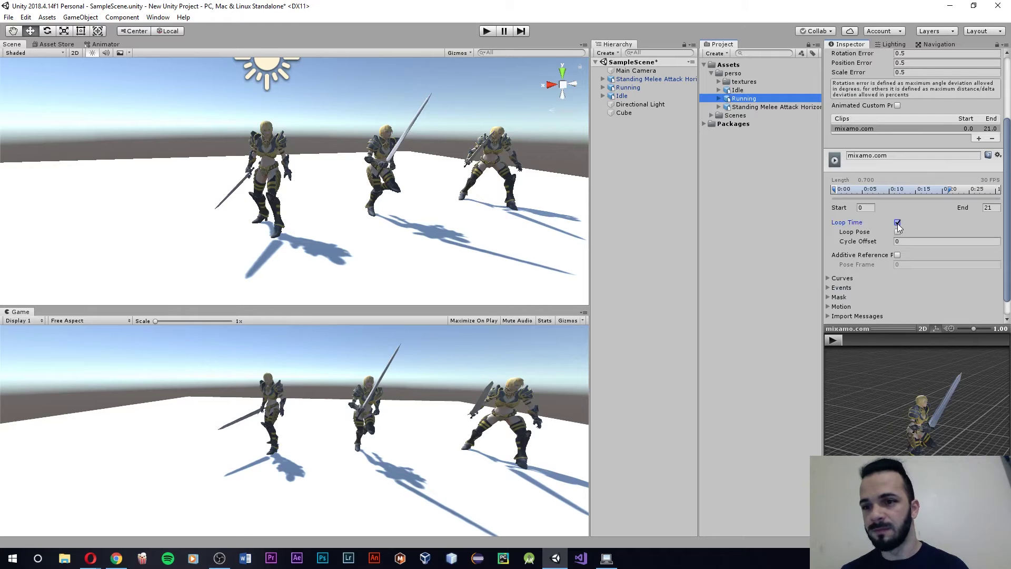
{"action": "scroll", "coordinate": [909, 244], "scroll_direction": "down", "scroll_amount": 1}
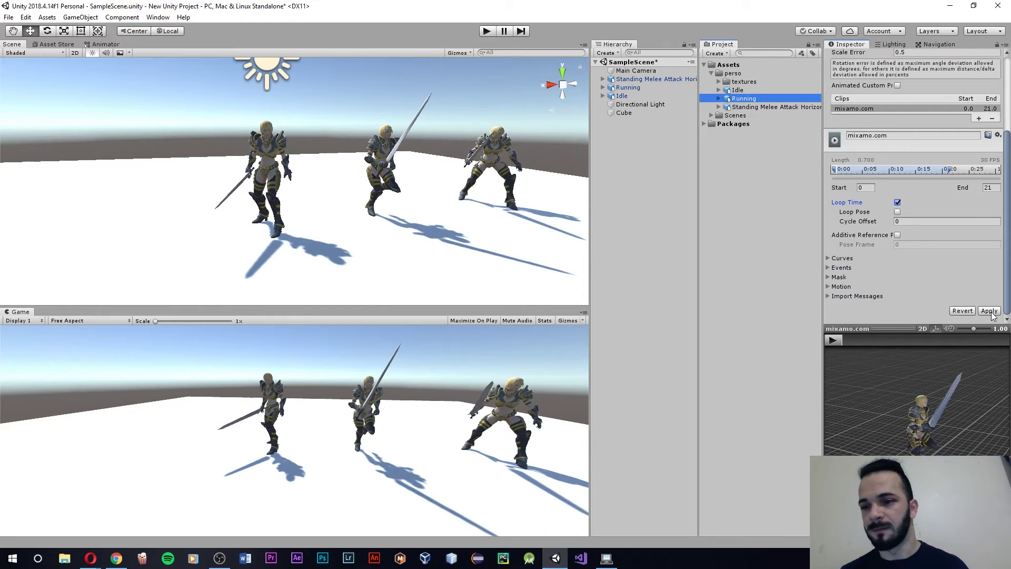
{"action": "left_click", "coordinate": [989, 312]}
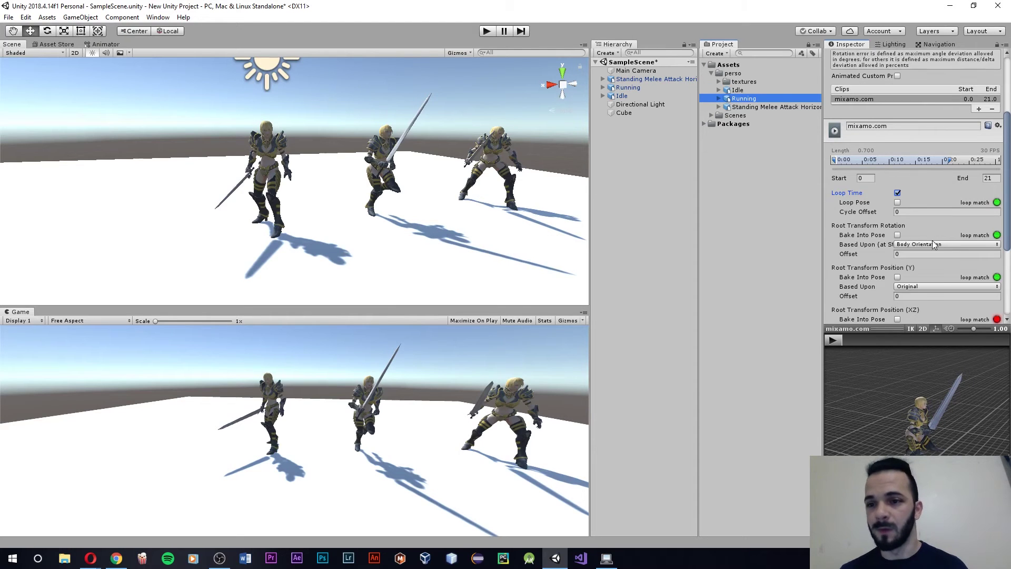
Step: Base Running's root rotation on Original and root height on Feet, then apply
{"action": "scroll", "coordinate": [919, 179], "scroll_direction": "down", "scroll_amount": 5}
{"action": "left_click", "coordinate": [905, 117]}
{"action": "left_click", "coordinate": [916, 129]}
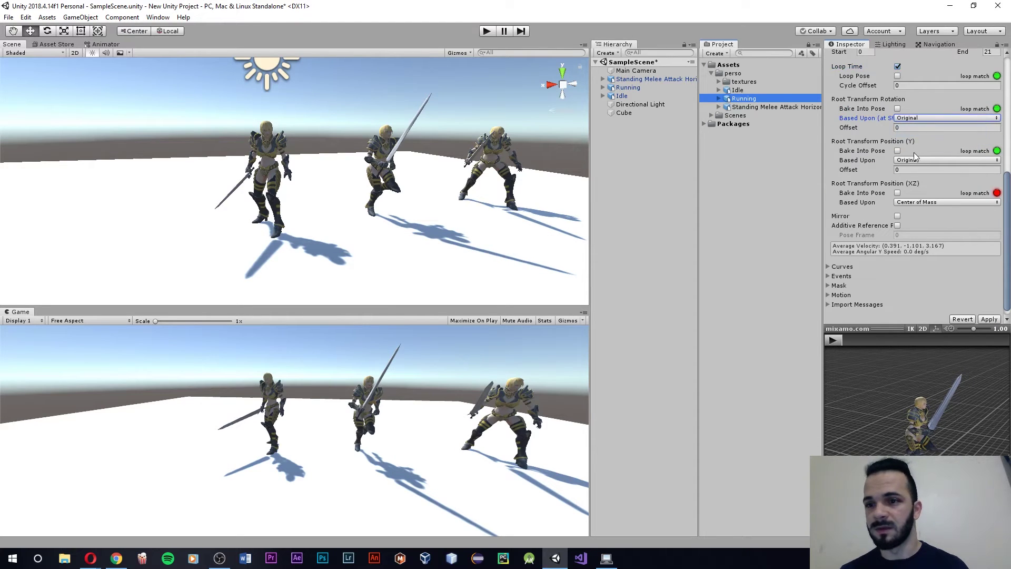
{"action": "left_click", "coordinate": [915, 161]}
{"action": "left_click", "coordinate": [921, 195]}
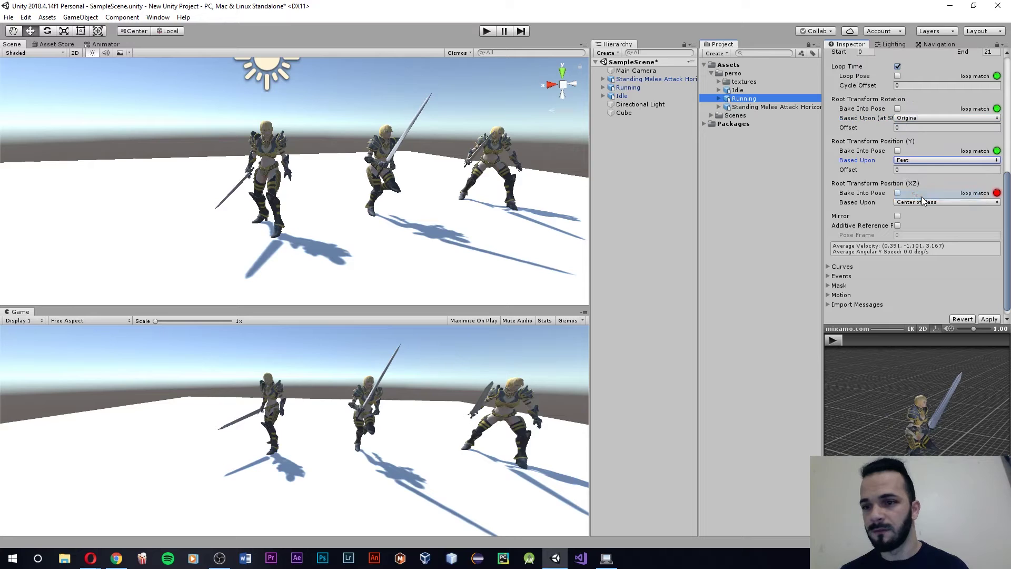
{"action": "left_click", "coordinate": [989, 320]}
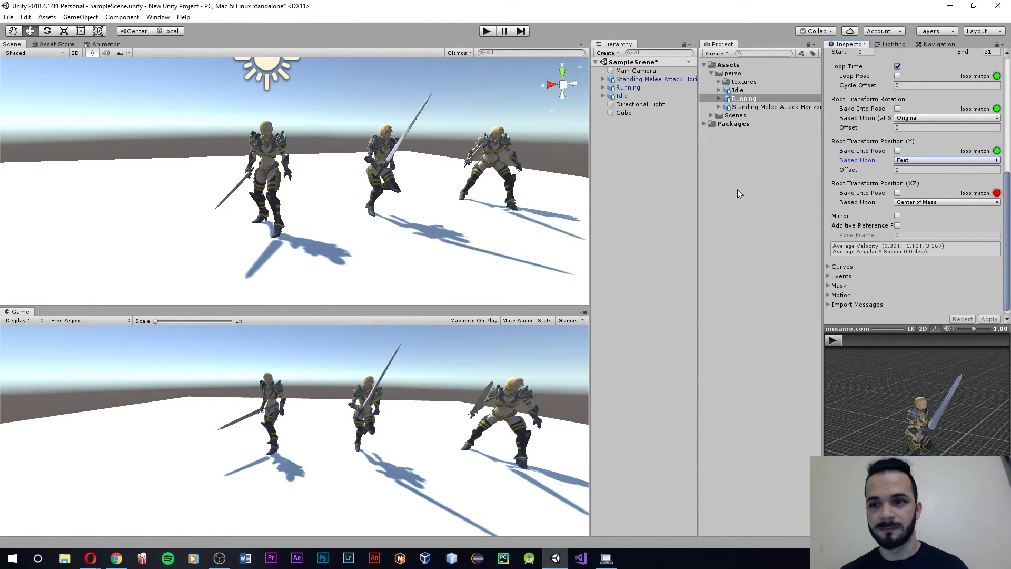
{"action": "scroll", "coordinate": [908, 217], "scroll_direction": "up", "scroll_amount": 10}
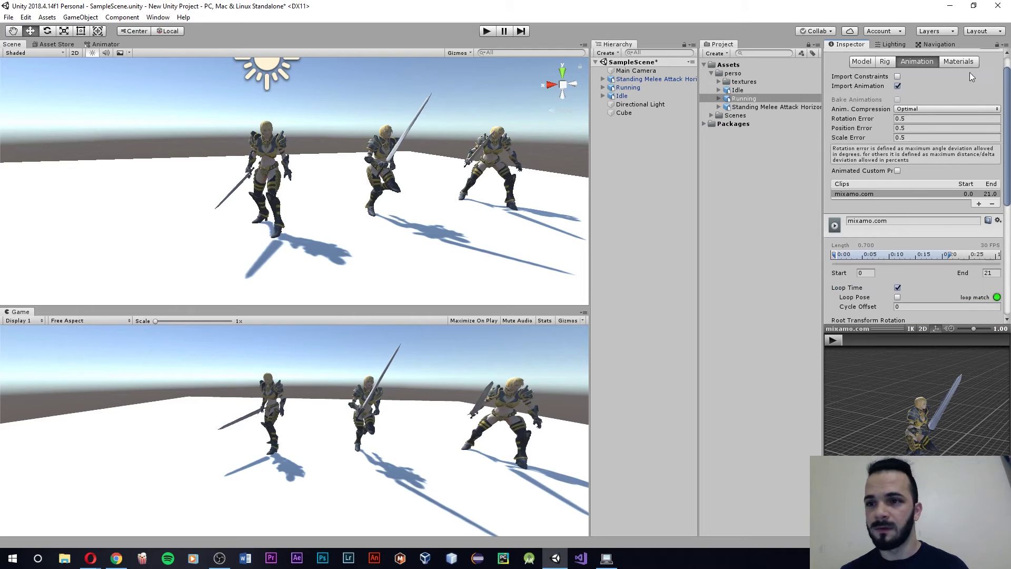
Step: Select the Standing Melee Attack Horizontal FBX and enable Loop Time on its clip
{"action": "left_click", "coordinate": [765, 107]}
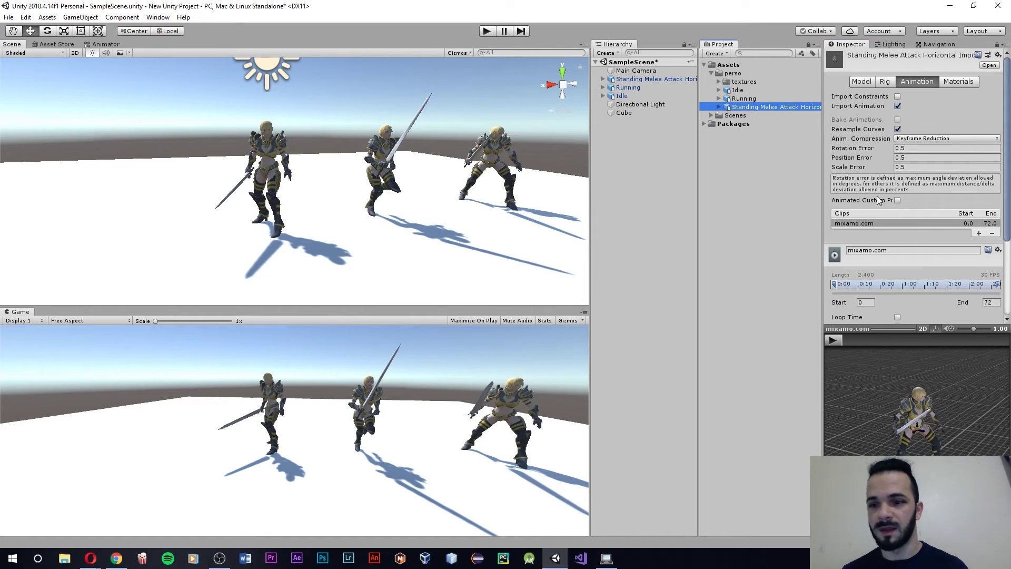
{"action": "scroll", "coordinate": [918, 200], "scroll_direction": "down", "scroll_amount": 3}
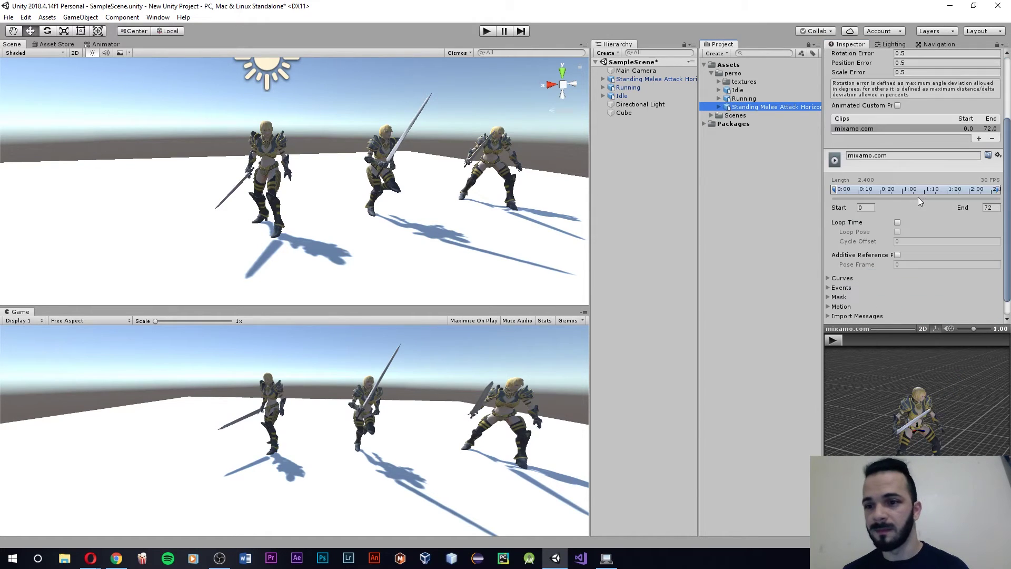
{"action": "left_click", "coordinate": [897, 223]}
{"action": "scroll", "coordinate": [898, 223], "scroll_direction": "up", "scroll_amount": 3}
Step: Set the attack model's rig to Humanoid with an avatar created from this model, and apply
{"action": "left_click", "coordinate": [889, 82]}
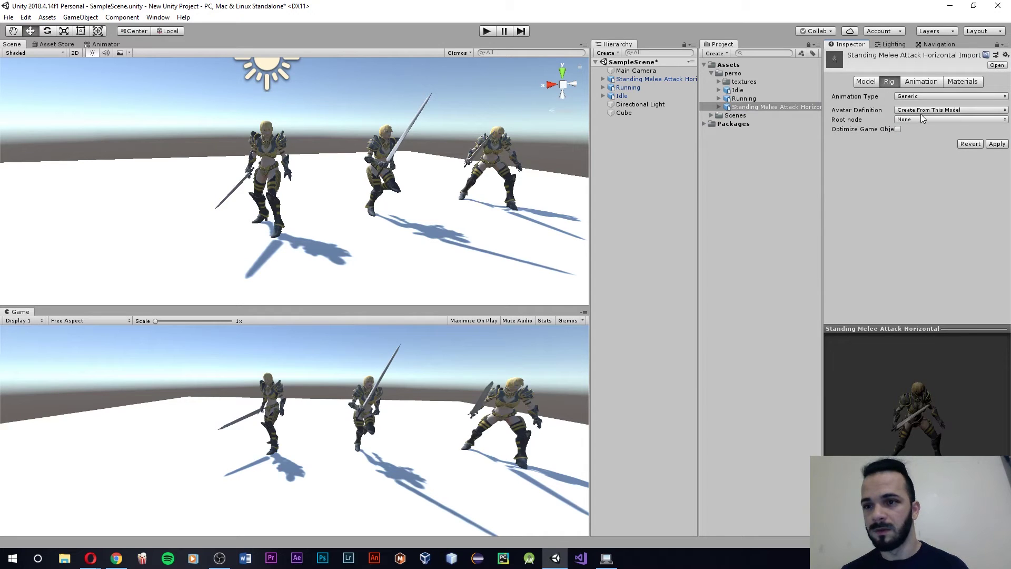
{"action": "left_click", "coordinate": [921, 112]}
{"action": "left_click", "coordinate": [936, 124]}
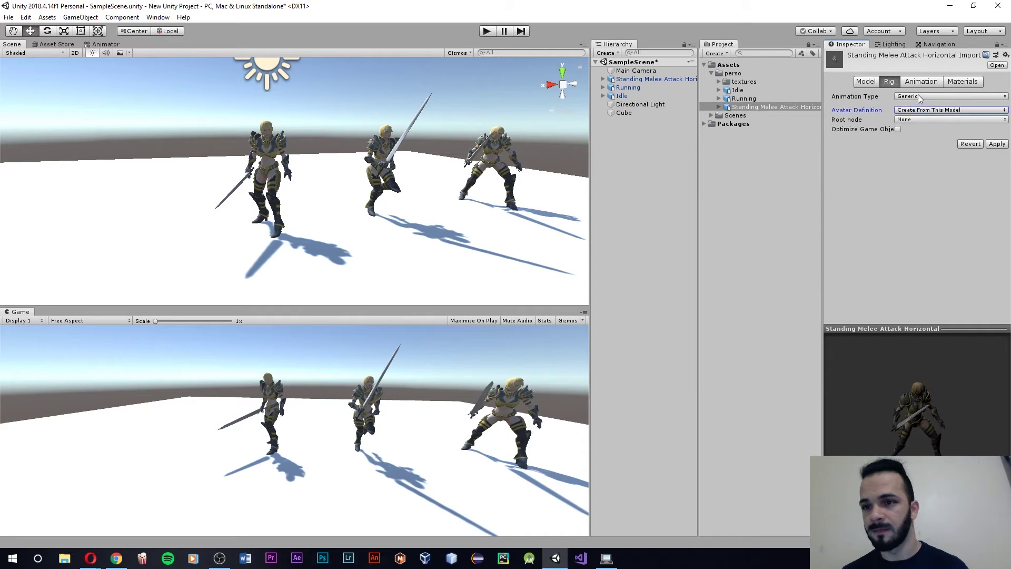
{"action": "left_click", "coordinate": [918, 96]}
{"action": "left_click", "coordinate": [921, 141]}
{"action": "left_click", "coordinate": [876, 82]}
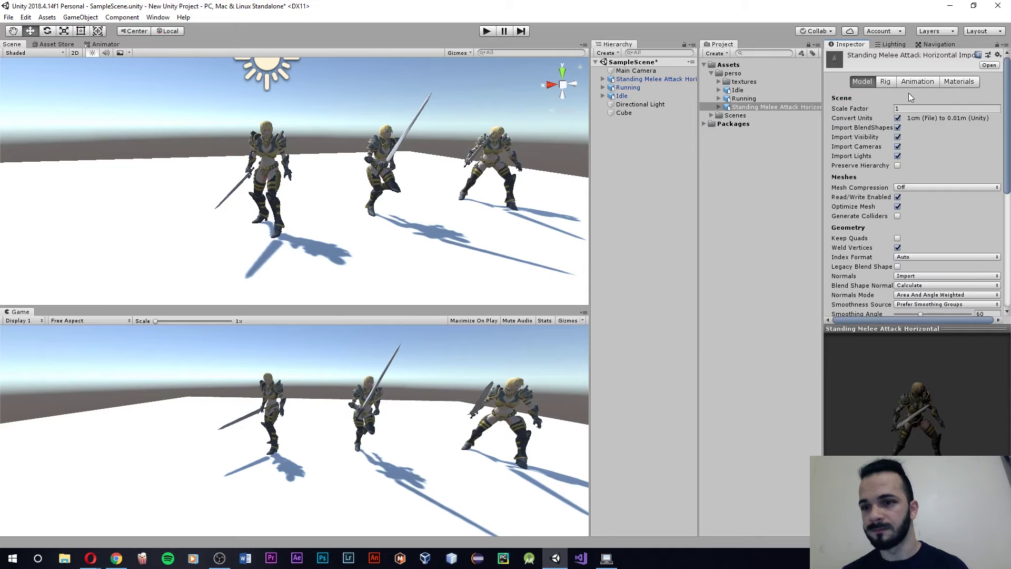
{"action": "scroll", "coordinate": [905, 116], "scroll_direction": "down", "scroll_amount": 5}
{"action": "scroll", "coordinate": [889, 140], "scroll_direction": "up", "scroll_amount": 3}
{"action": "scroll", "coordinate": [889, 140], "scroll_direction": "up", "scroll_amount": 2}
{"action": "left_click", "coordinate": [905, 84]}
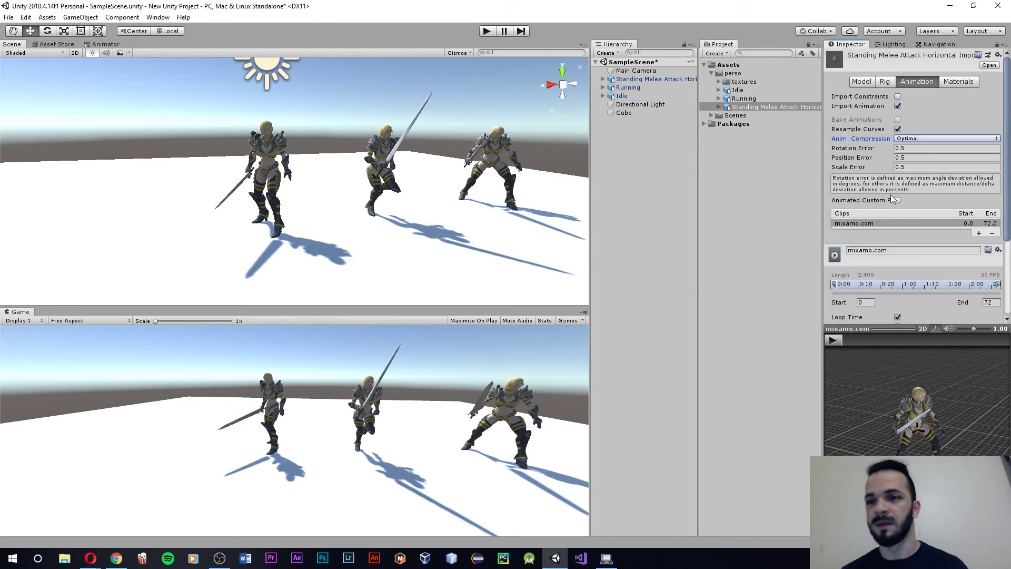
{"action": "scroll", "coordinate": [895, 197], "scroll_direction": "down", "scroll_amount": 5}
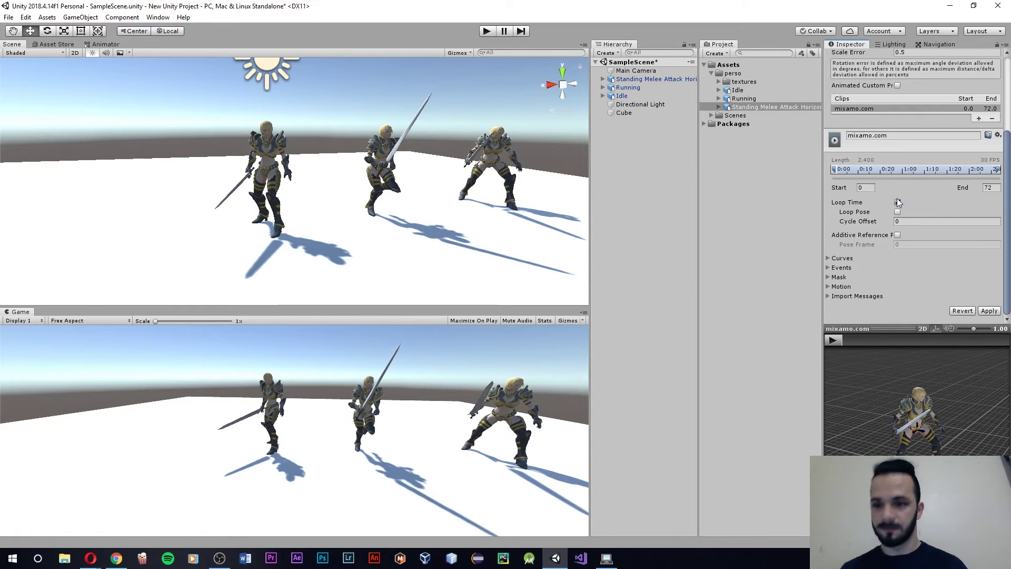
{"action": "left_click", "coordinate": [989, 311]}
Step: Base root rotation on Original and root height on Feet, then apply the clip settings
{"action": "left_click", "coordinate": [913, 245]}
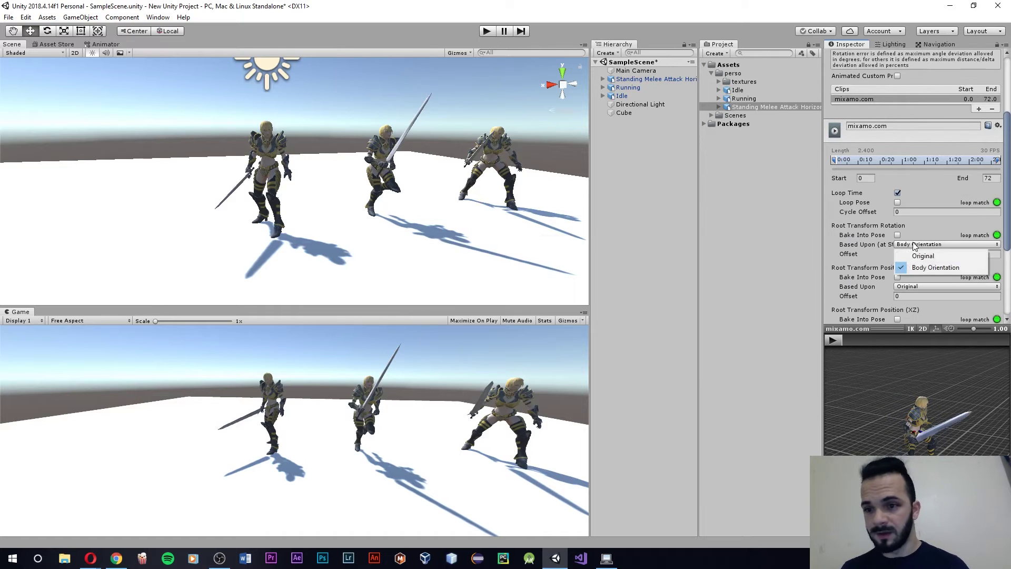
{"action": "left_click", "coordinate": [923, 257]}
{"action": "scroll", "coordinate": [924, 264], "scroll_direction": "down", "scroll_amount": 3}
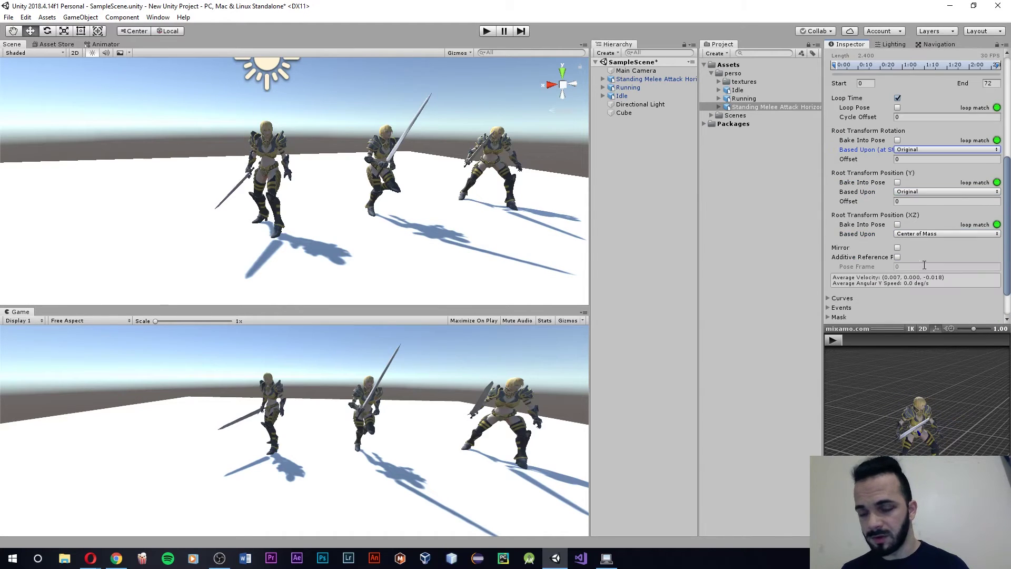
{"action": "left_click", "coordinate": [914, 192]}
{"action": "left_click", "coordinate": [914, 227]}
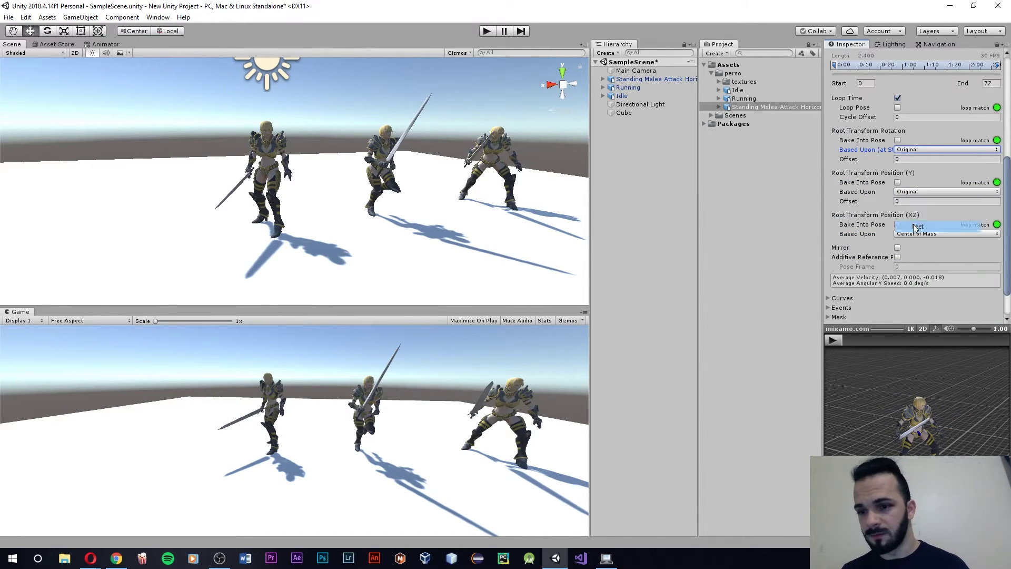
{"action": "scroll", "coordinate": [906, 247], "scroll_direction": "down", "scroll_amount": 3}
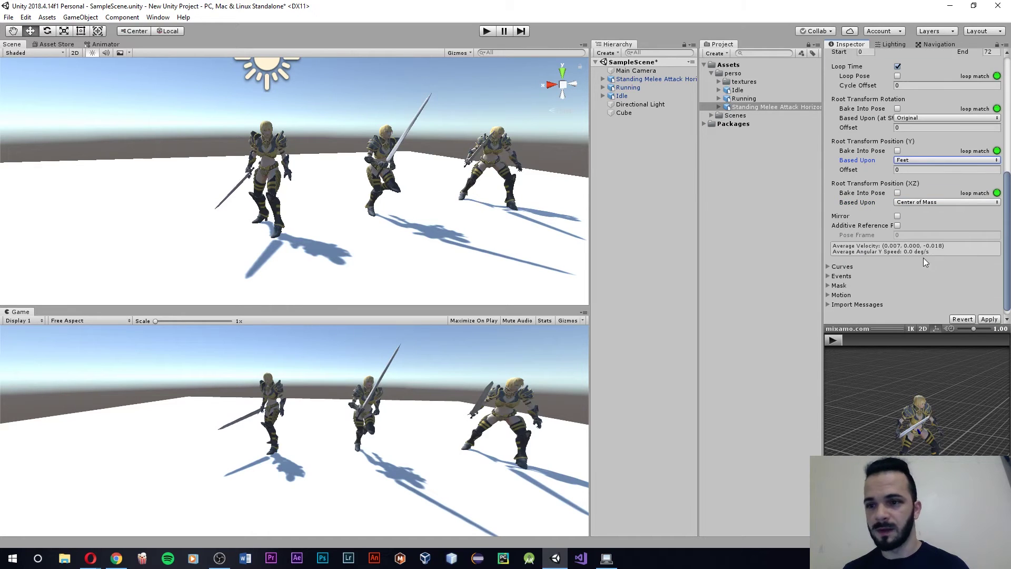
{"action": "scroll", "coordinate": [925, 262], "scroll_direction": "down", "scroll_amount": 1}
{"action": "left_click", "coordinate": [997, 311]}
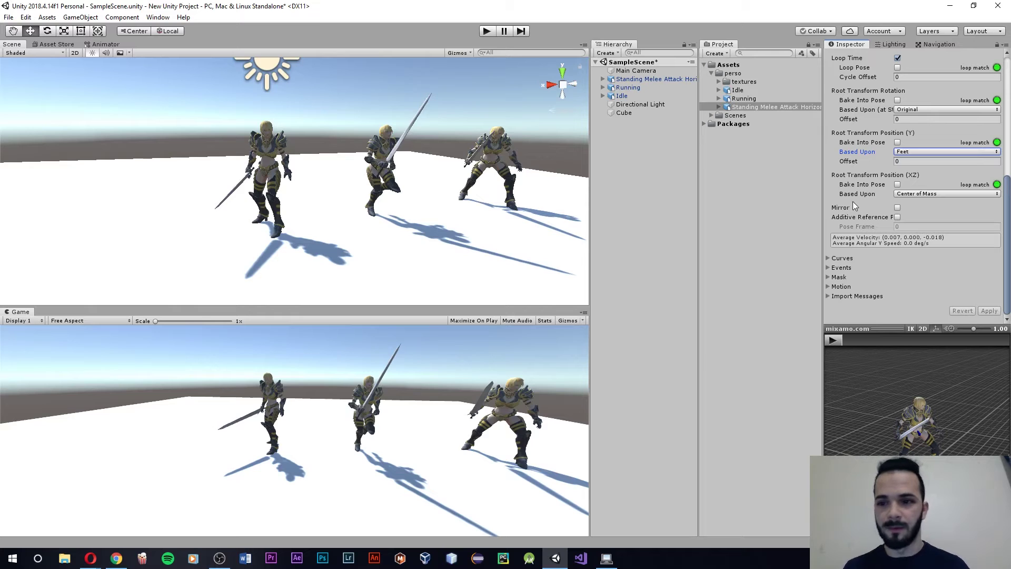
Step: Select all three characters placed in the scene in the Hierarchy
{"action": "scroll", "coordinate": [913, 229], "scroll_direction": "up", "scroll_amount": 10}
{"action": "scroll", "coordinate": [914, 185], "scroll_direction": "up", "scroll_amount": 8}
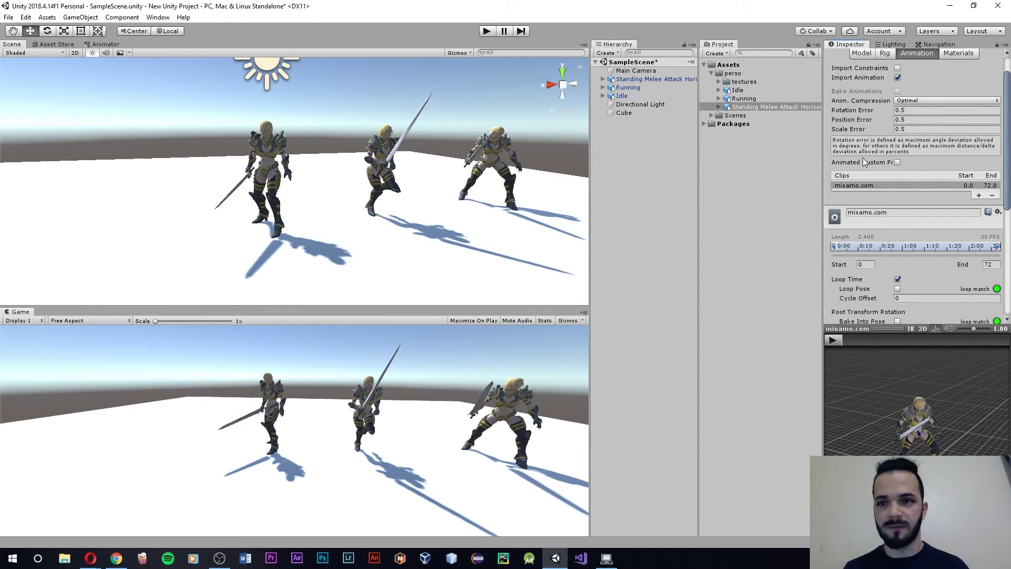
{"action": "scroll", "coordinate": [863, 161], "scroll_direction": "up", "scroll_amount": 2}
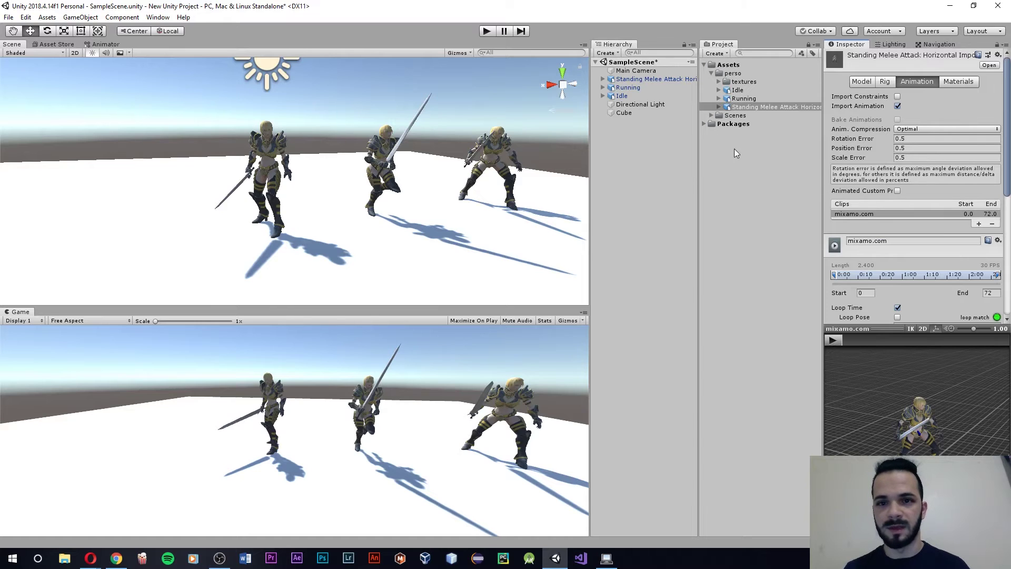
{"action": "left_click", "coordinate": [647, 79]}
{"action": "left_click", "coordinate": [624, 96], "text": "shift"}
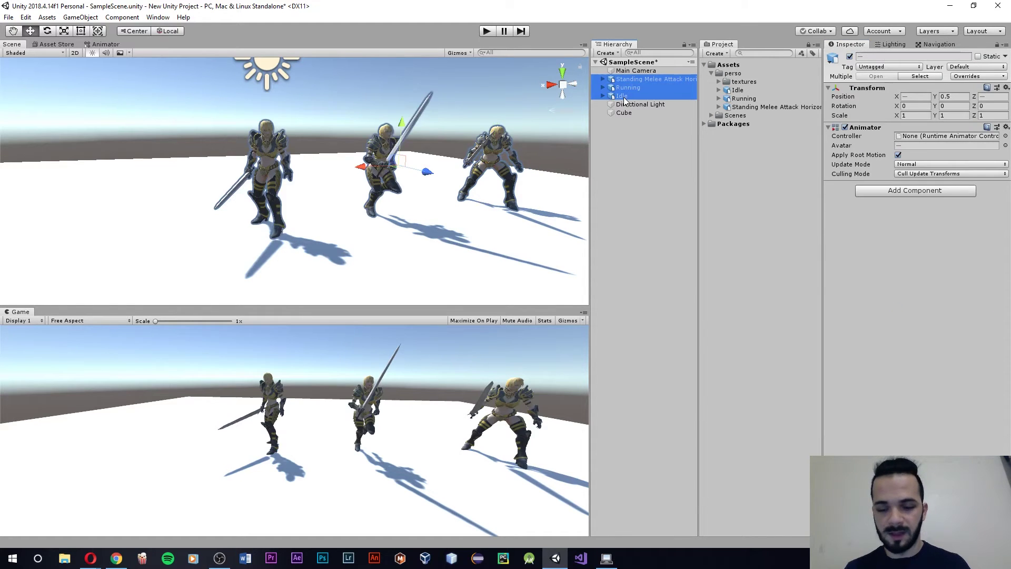
Step: Delete the three characters from the scene and preview the Idle clip's animation
{"action": "key", "text": "Delete"}
{"action": "left_click", "coordinate": [738, 90]}
{"action": "left_click", "coordinate": [837, 342]}
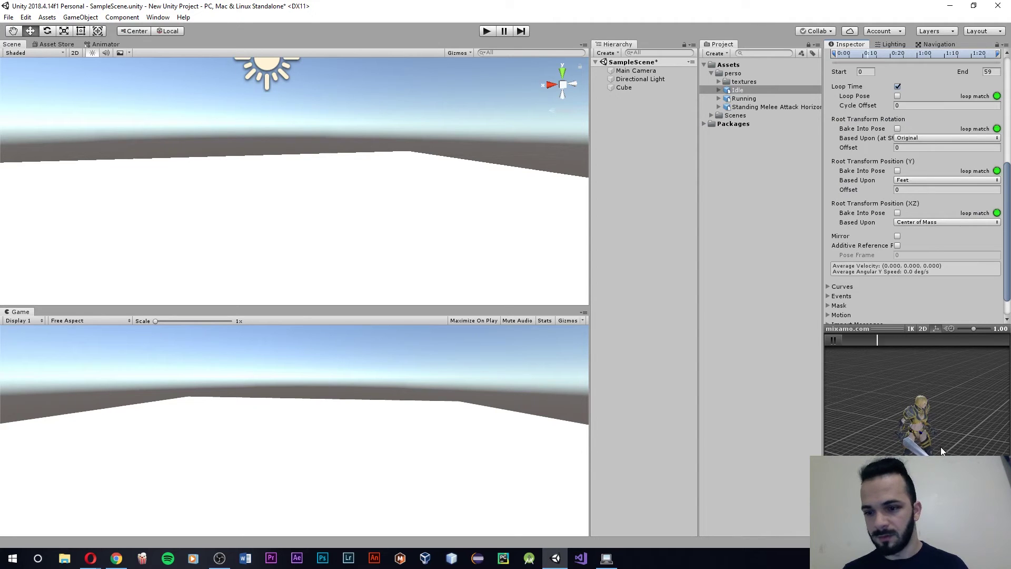
Step: Preview the Running, Standing Melee Attack and Idle clips in the Inspector's preview window
{"action": "left_click", "coordinate": [743, 98]}
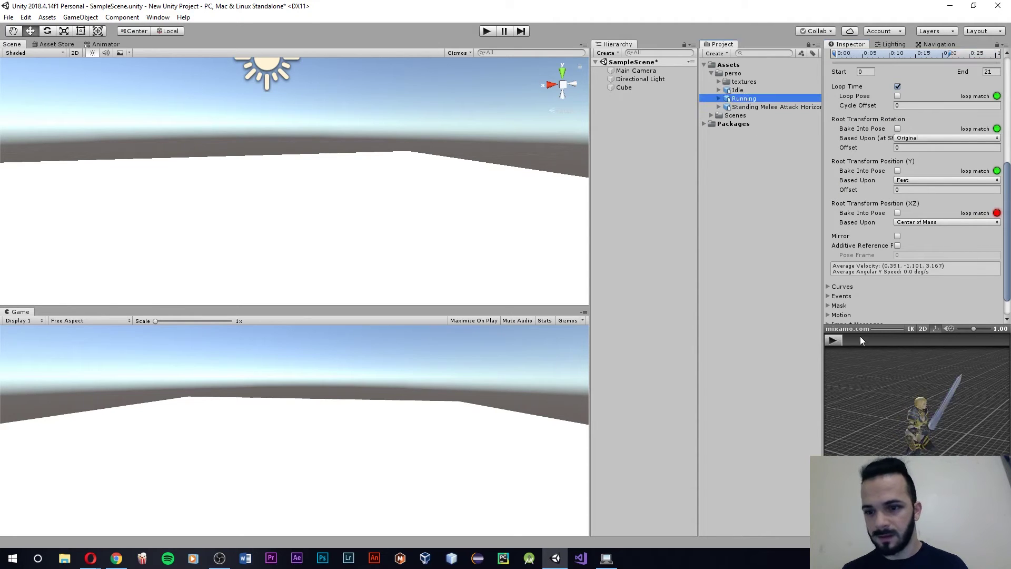
{"action": "left_click", "coordinate": [841, 341]}
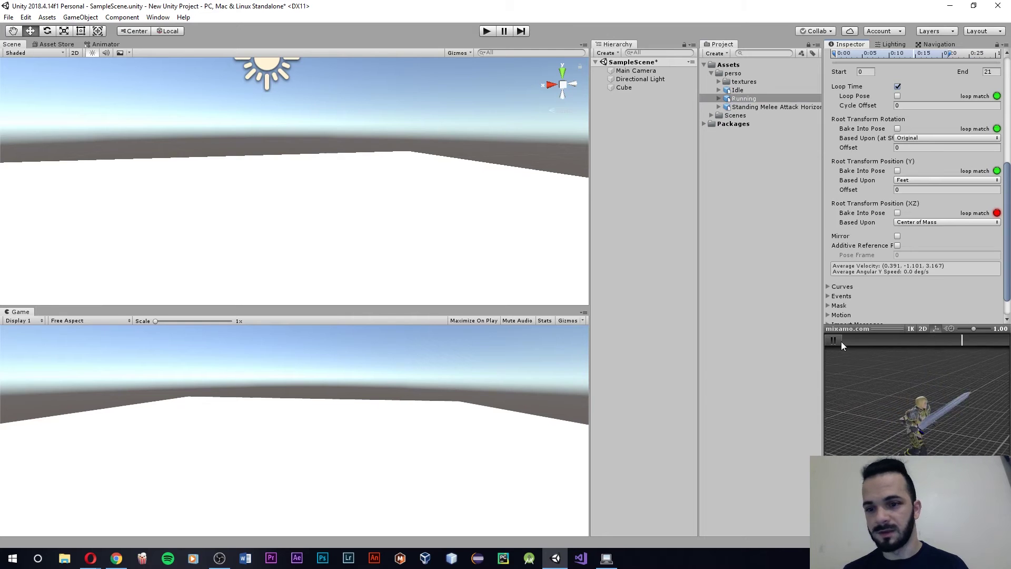
{"action": "left_click", "coordinate": [842, 341]}
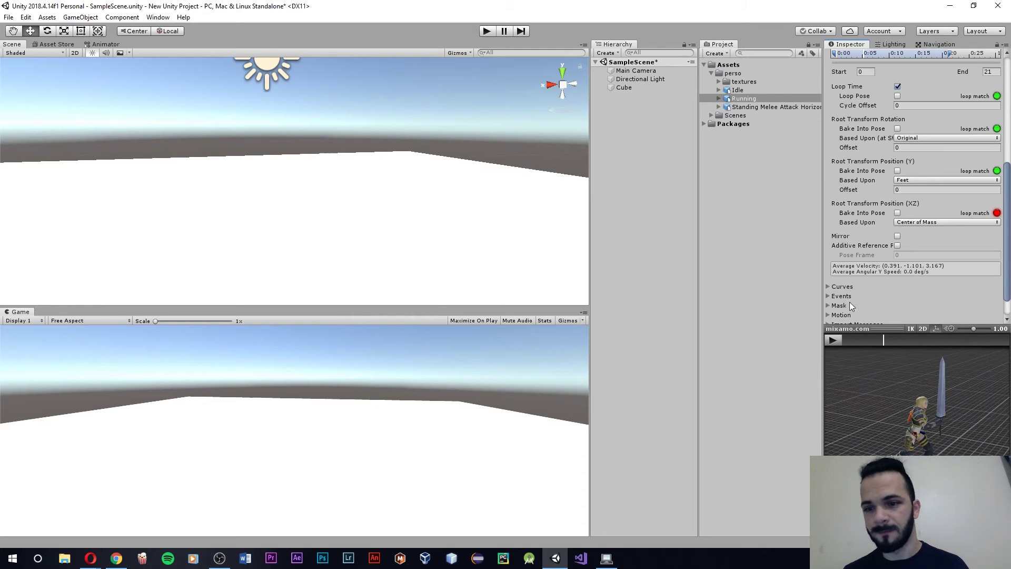
{"action": "left_click", "coordinate": [769, 107]}
{"action": "left_click", "coordinate": [833, 341]}
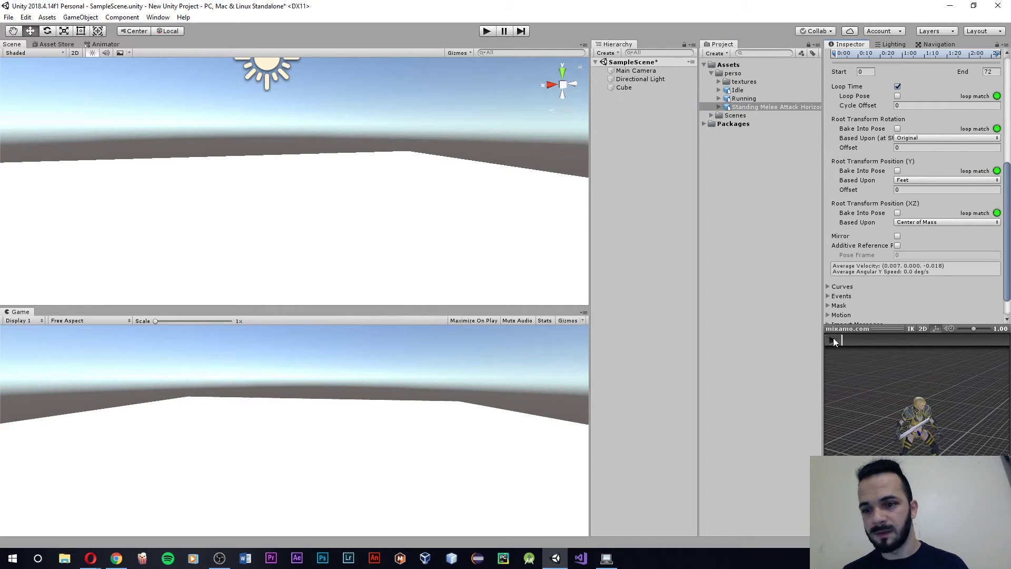
{"action": "left_click", "coordinate": [833, 341]}
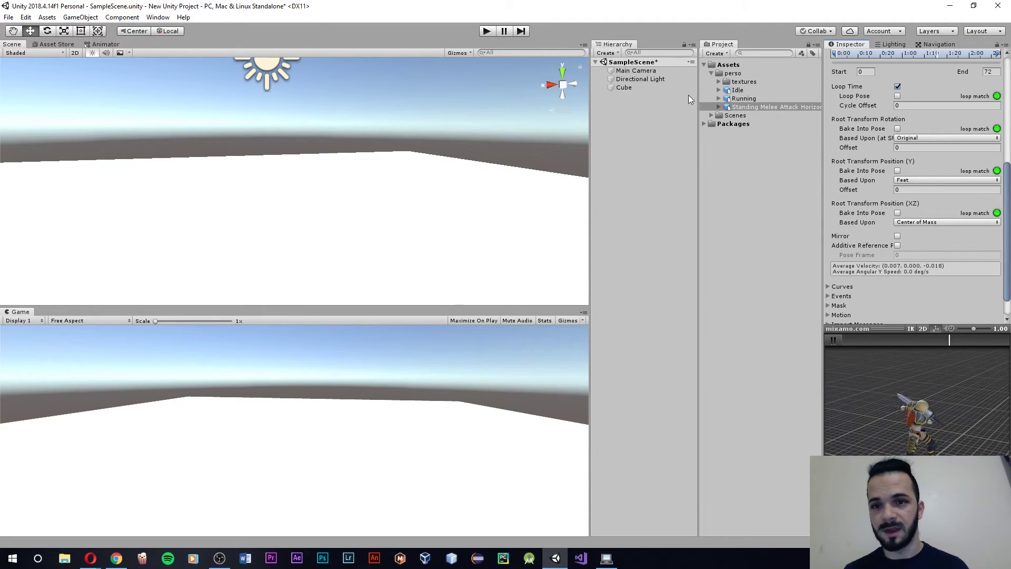
{"action": "left_click", "coordinate": [737, 90]}
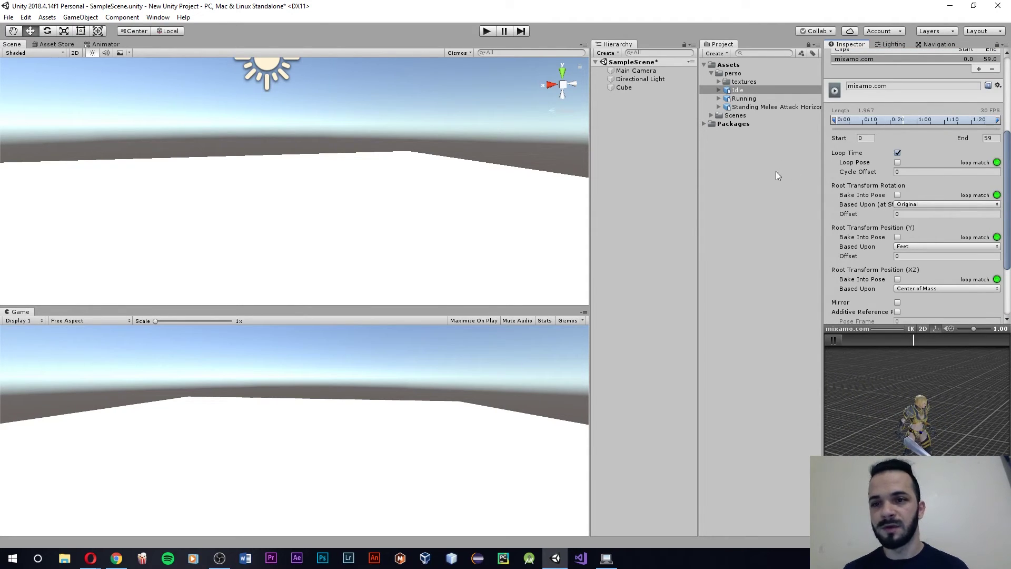
{"action": "left_click", "coordinate": [833, 339]}
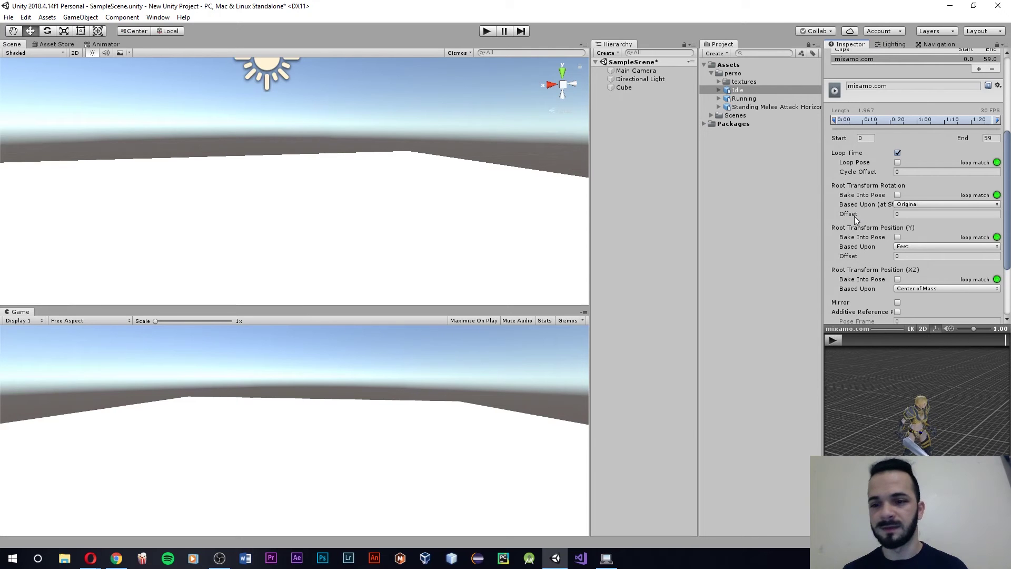
Step: Create an Animator Controller named 'Animacao' in Assets and open its state graph
{"action": "right_click", "coordinate": [710, 138]}
{"action": "mouse_move", "coordinate": [759, 150]}
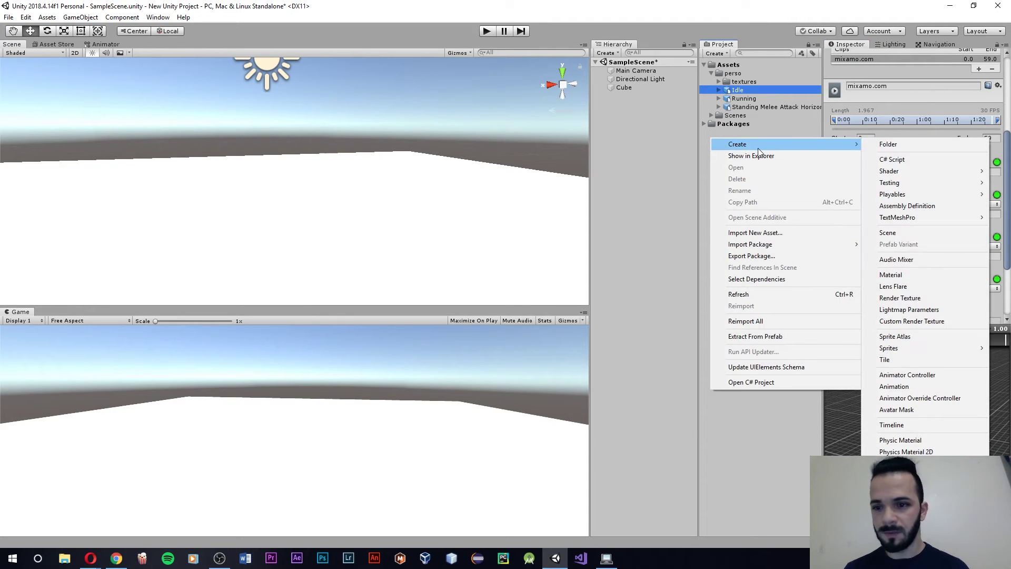
{"action": "left_click", "coordinate": [915, 375]}
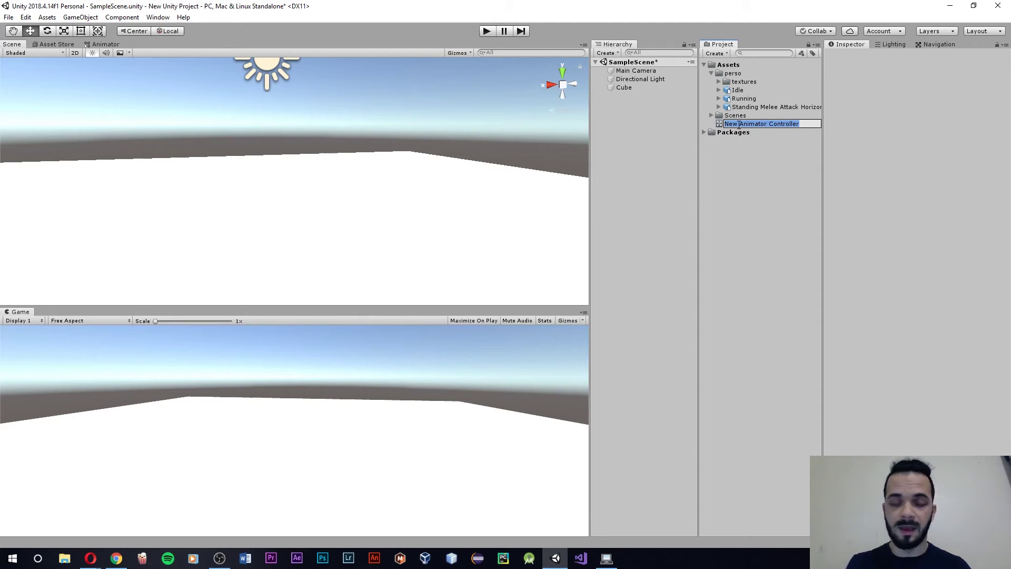
{"action": "type", "text": "Anima"}
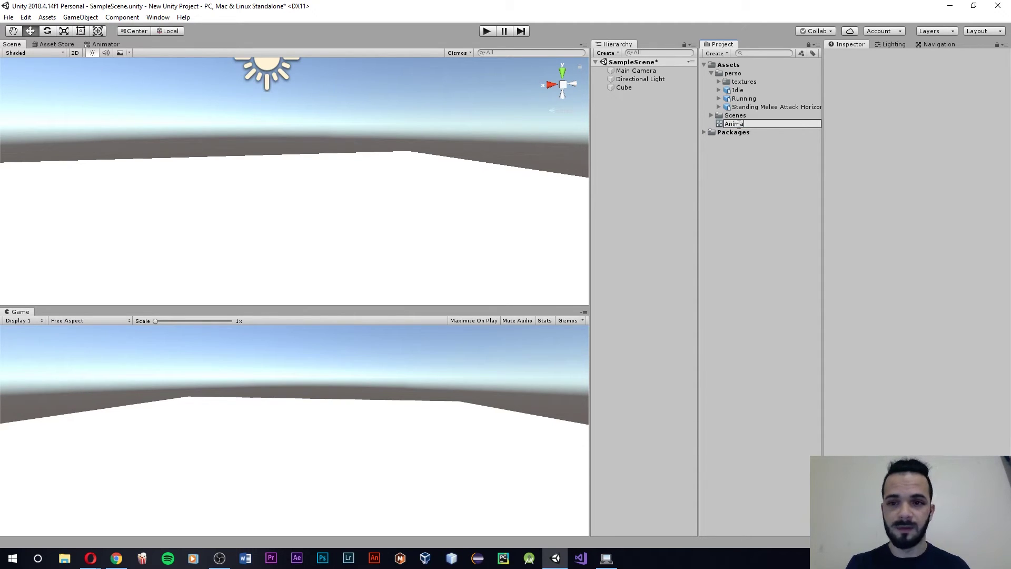
{"action": "type", "text": "cao"}
{"action": "key", "text": "Return"}
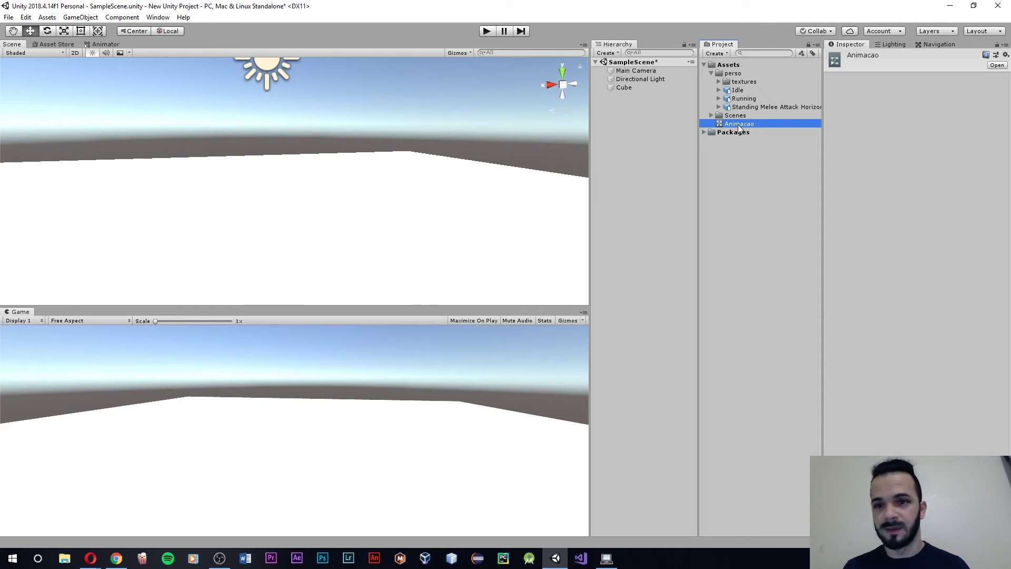
{"action": "double_click", "coordinate": [737, 124]}
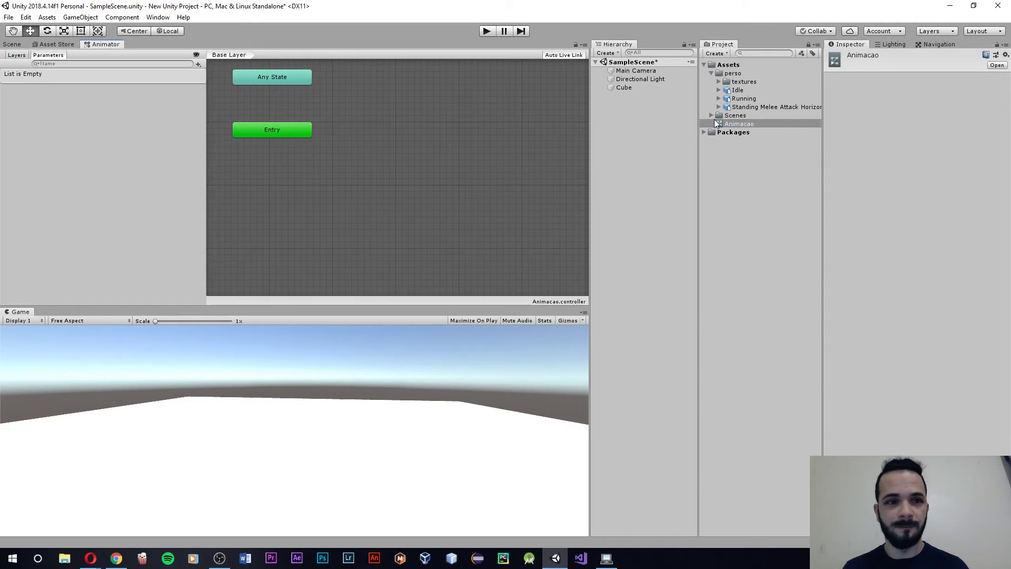
Step: Nudge the Entry node, then place the Idle character in the scene at height 0.5
{"action": "left_click_drag", "start_coordinate": [290, 131], "coordinate": [321, 138]}
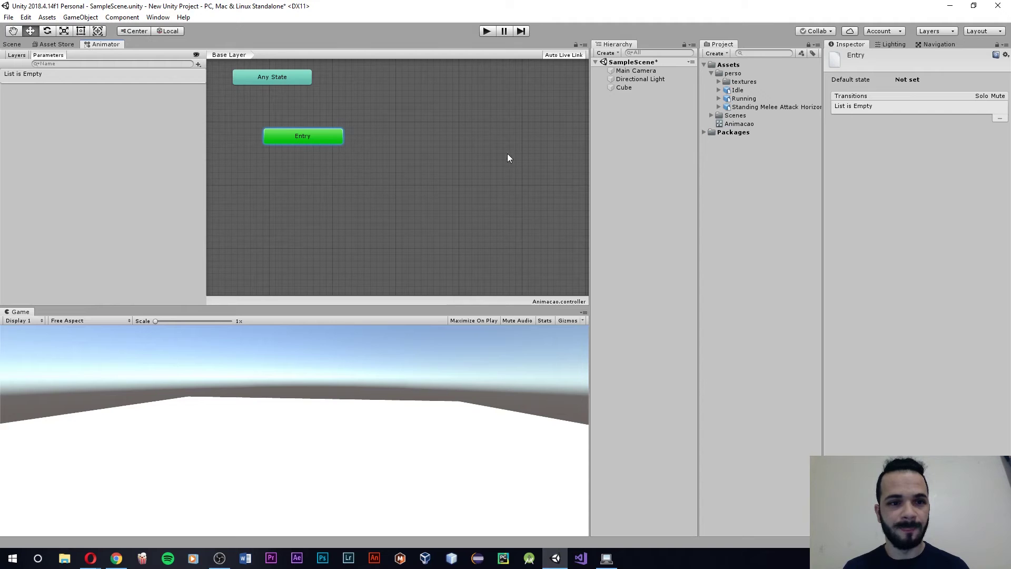
{"action": "left_click_drag", "start_coordinate": [737, 90], "coordinate": [633, 117]}
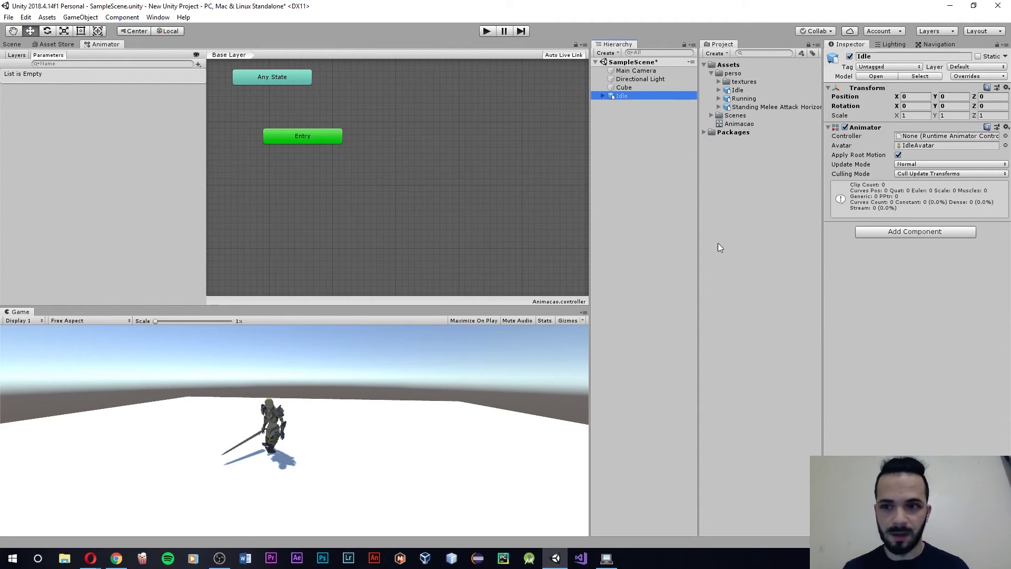
{"action": "left_click", "coordinate": [952, 97]}
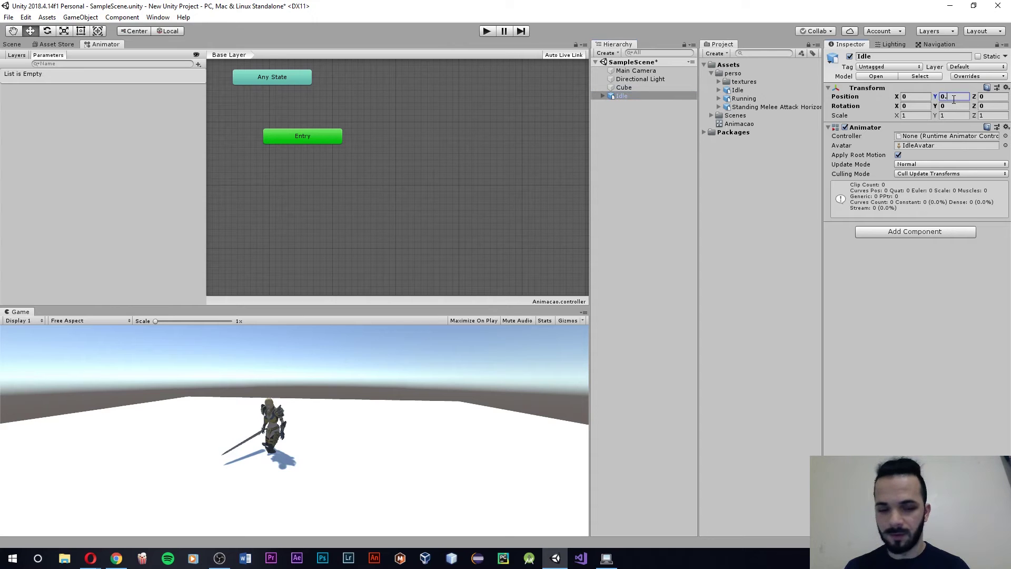
{"action": "type", "text": "5"}
{"action": "key", "text": "Return"}
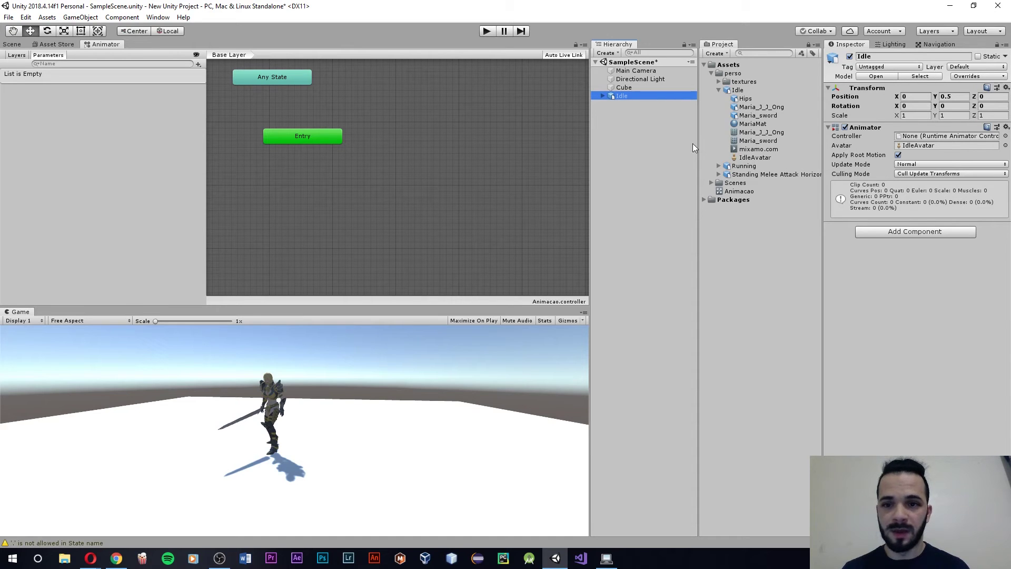
Step: Open the Animacao controller and bring up the Animator window from Window > Animation
{"action": "left_click", "coordinate": [737, 192]}
{"action": "double_click", "coordinate": [737, 193]}
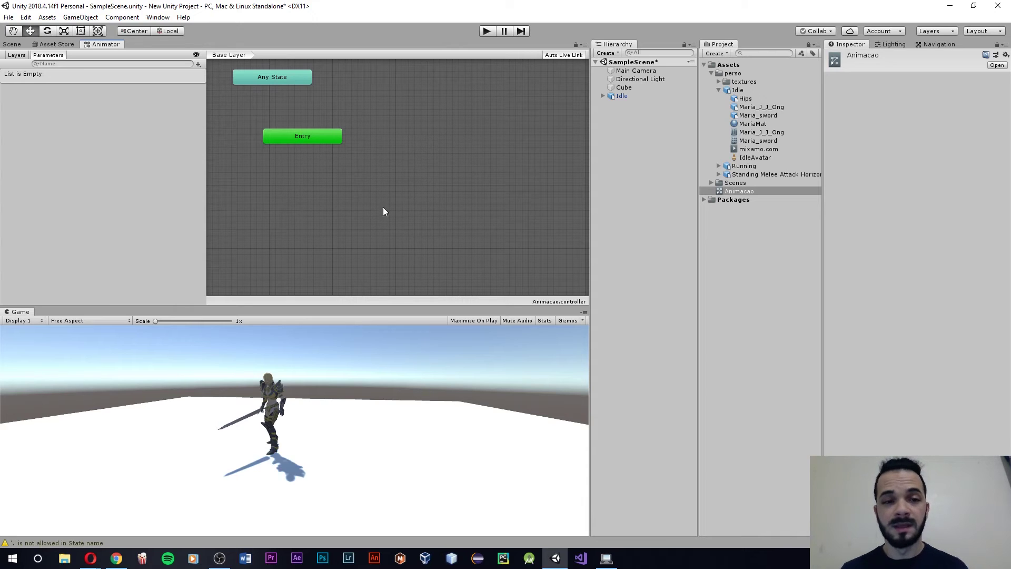
{"action": "left_click", "coordinate": [158, 18]}
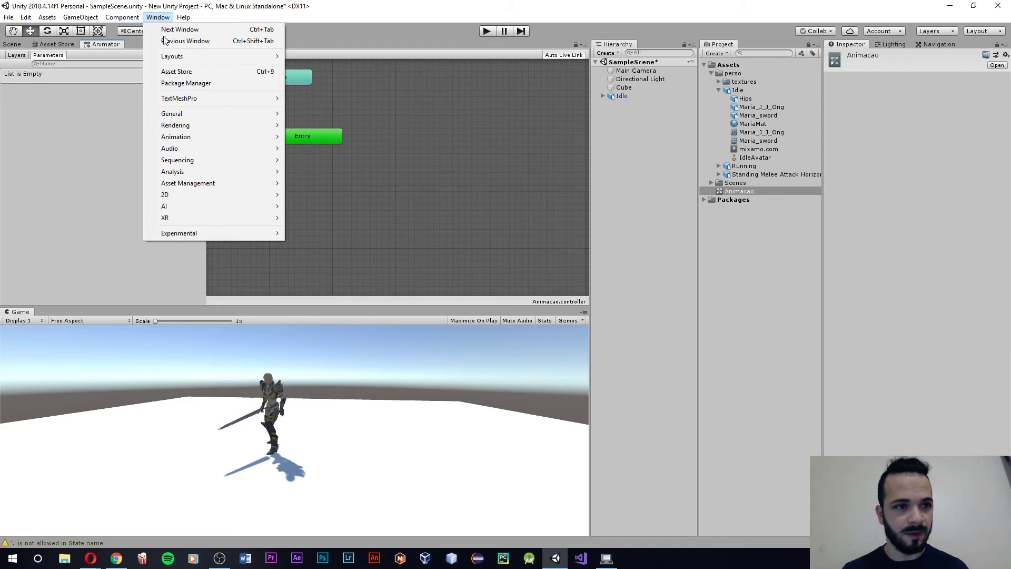
{"action": "mouse_move", "coordinate": [185, 143]}
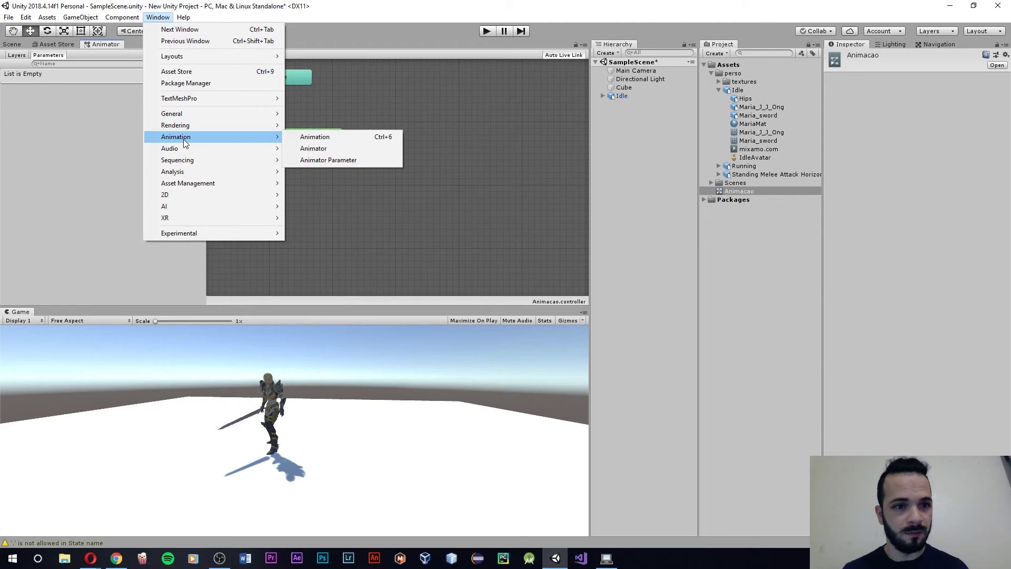
{"action": "left_click", "coordinate": [322, 151]}
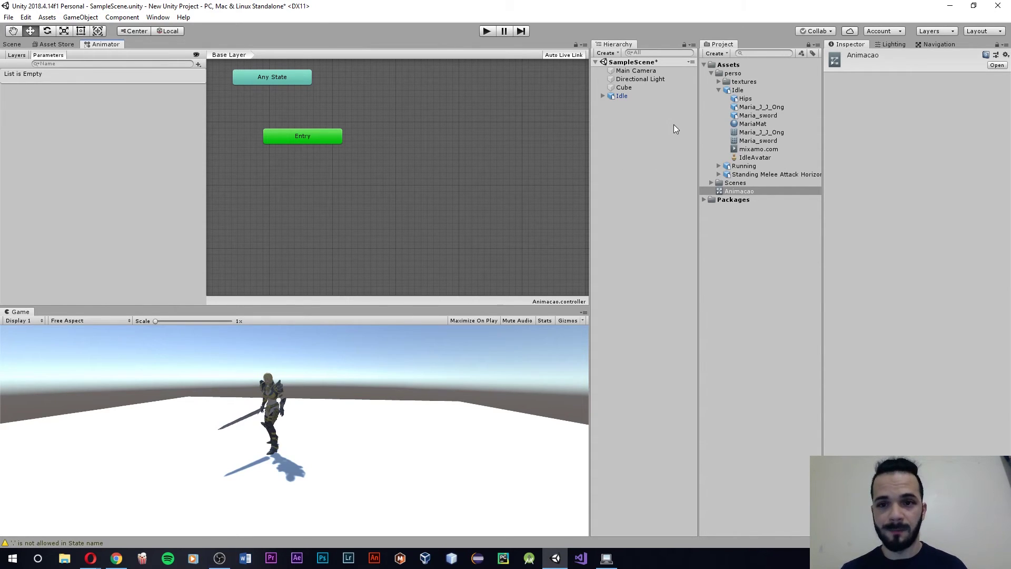
{"action": "left_click", "coordinate": [719, 90]}
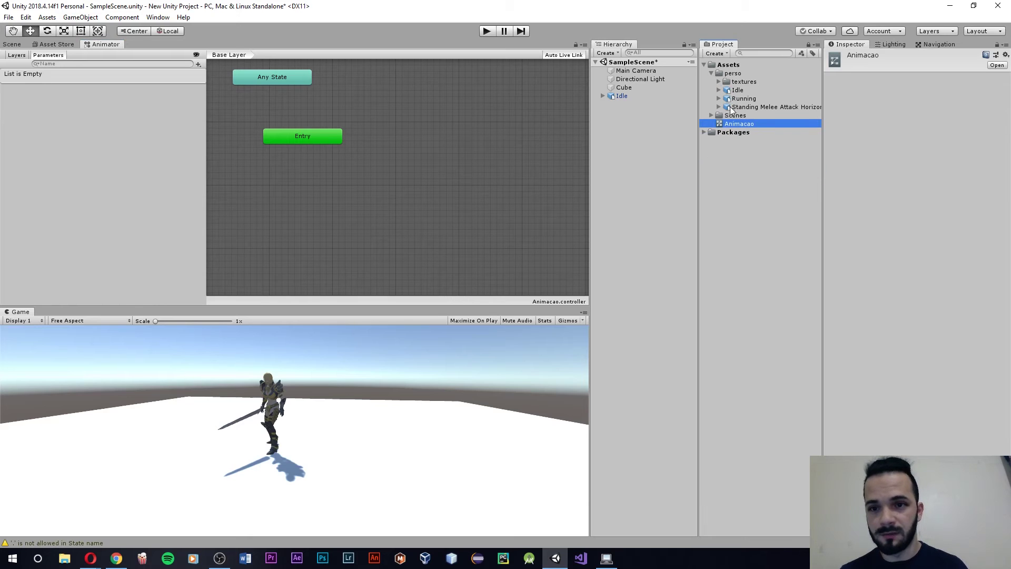
{"action": "left_click", "coordinate": [720, 91]}
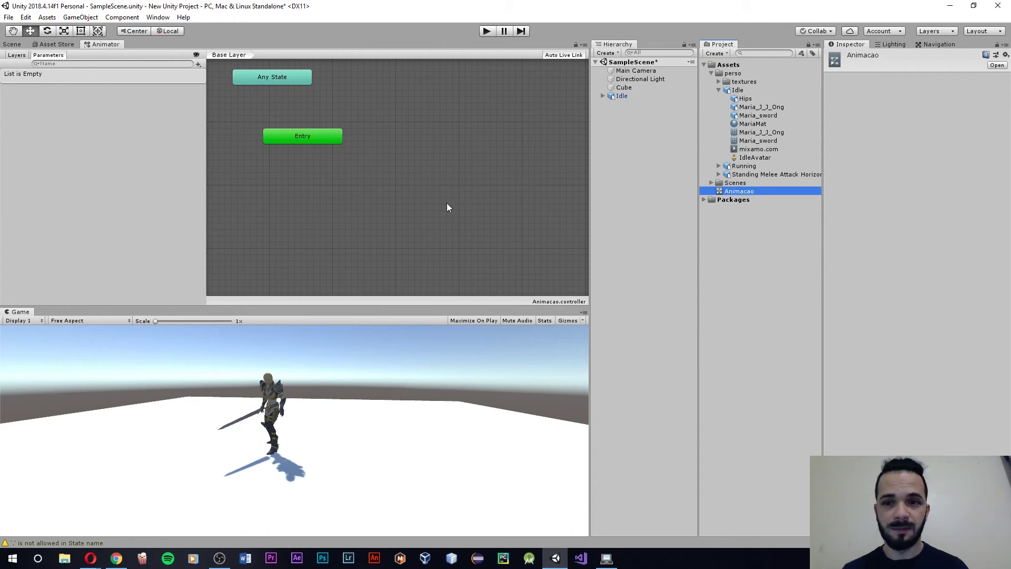
Step: Drag the Idle asset's mixamo.com clip into the graph as the first, default state
{"action": "left_click", "coordinate": [719, 90]}
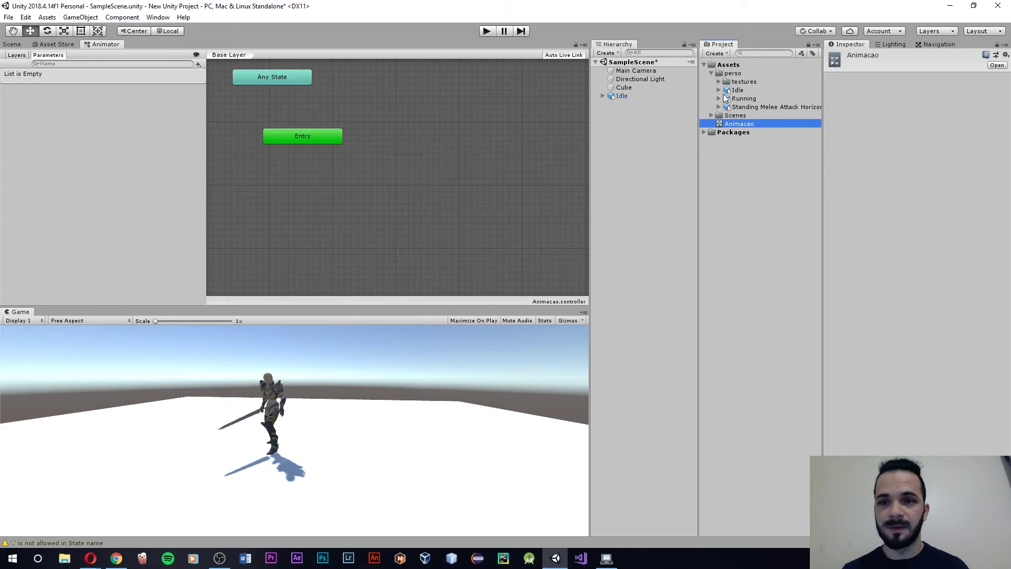
{"action": "left_click", "coordinate": [732, 90]}
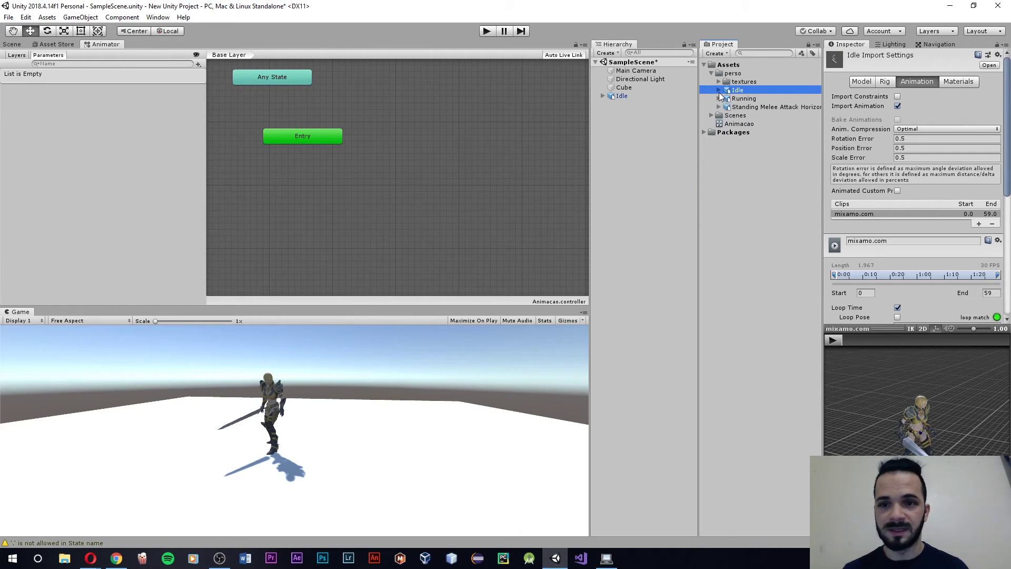
{"action": "left_click", "coordinate": [719, 91]}
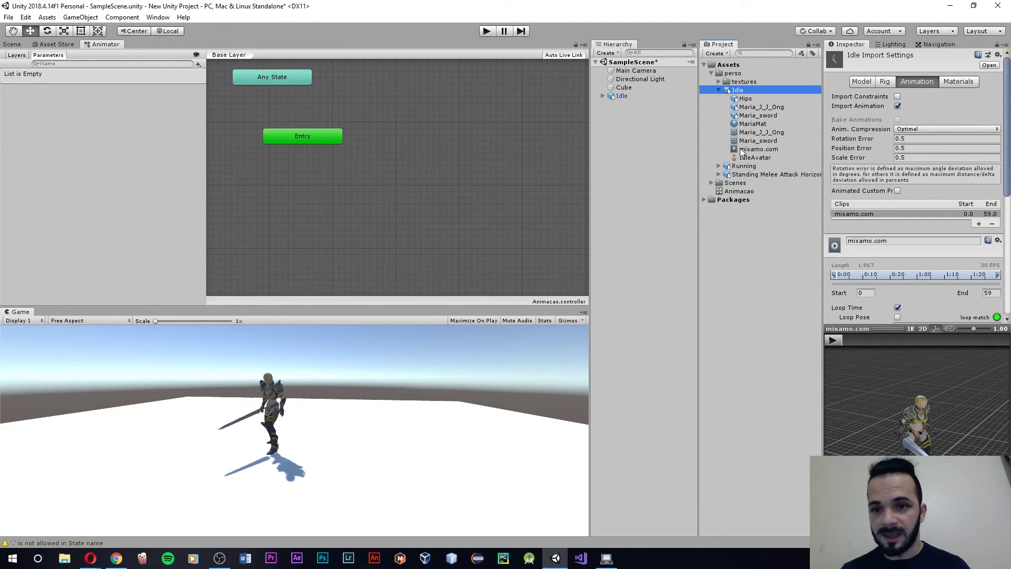
{"action": "left_click", "coordinate": [742, 150]}
{"action": "mouse_move", "coordinate": [743, 152]}
{"action": "left_mouse_down"}
{"action": "mouse_move", "coordinate": [410, 186]}
{"action": "mouse_move", "coordinate": [336, 204]}
{"action": "left_mouse_up"}
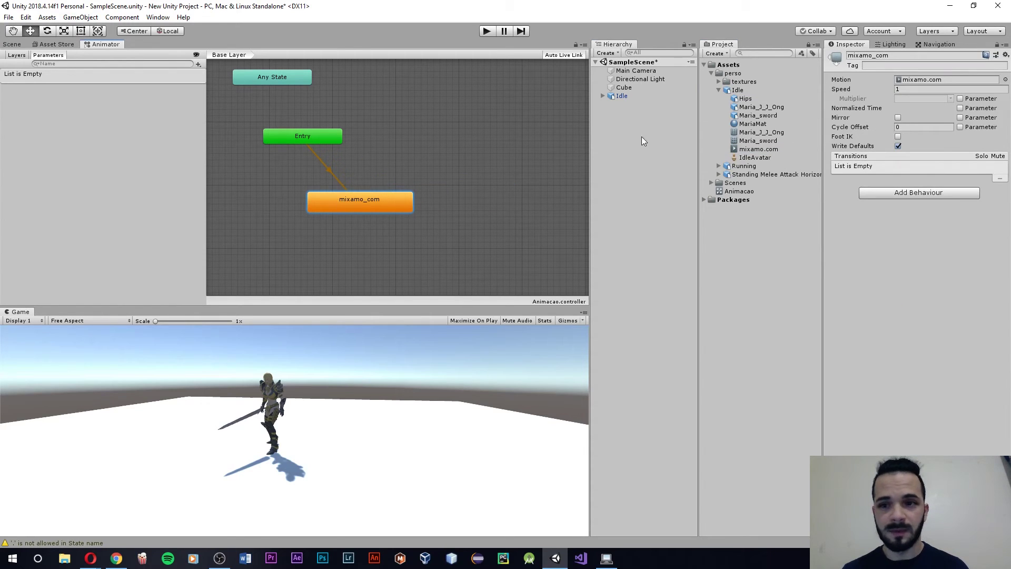
Step: Add the Running mixamo.com clip as a state at the upper right of the graph
{"action": "left_click", "coordinate": [718, 90]}
{"action": "left_click", "coordinate": [718, 99]}
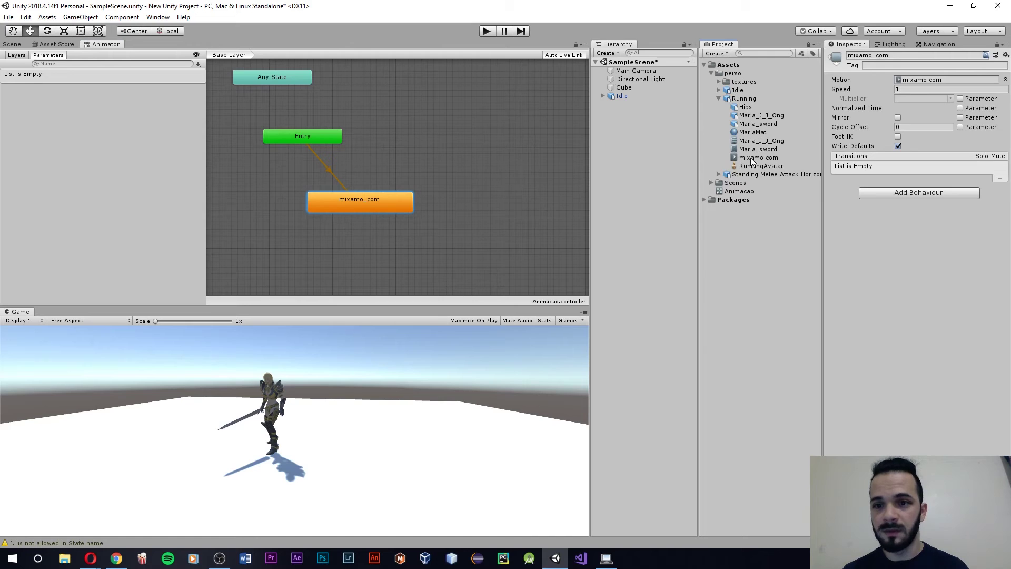
{"action": "left_click", "coordinate": [752, 159]}
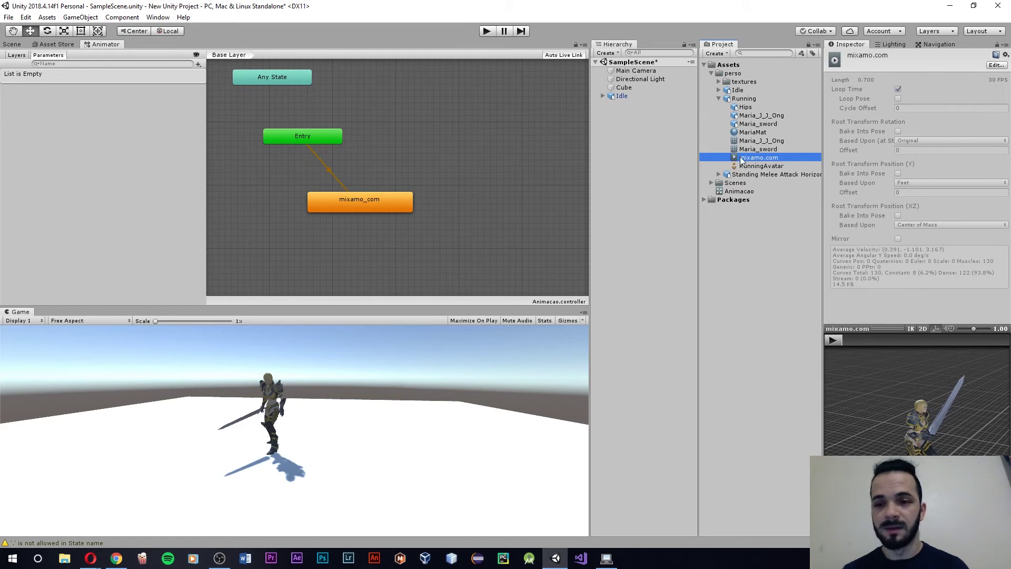
{"action": "mouse_move", "coordinate": [745, 162]}
{"action": "left_mouse_down"}
{"action": "mouse_move", "coordinate": [503, 207]}
{"action": "mouse_move", "coordinate": [475, 201]}
{"action": "left_mouse_up"}
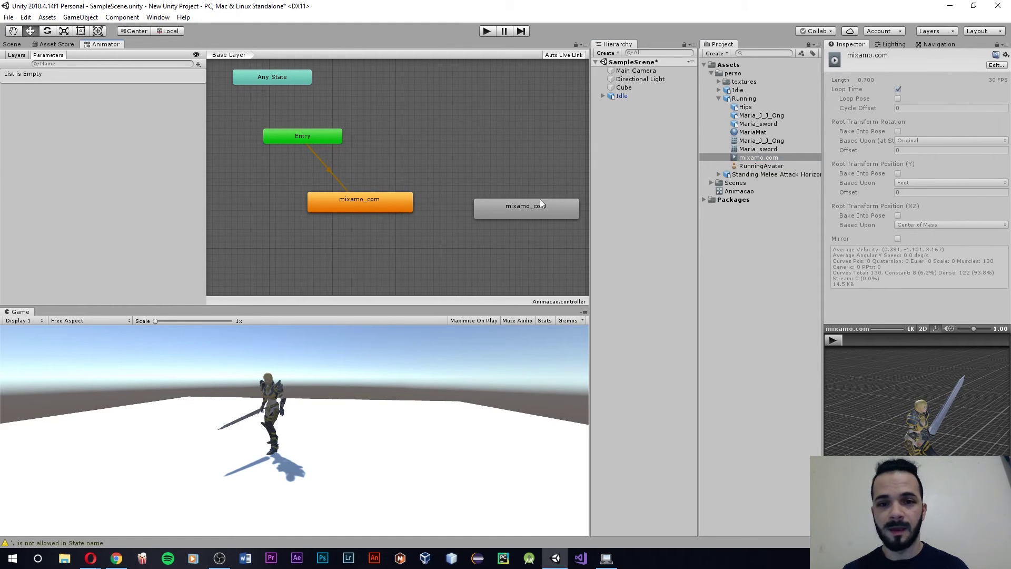
{"action": "left_click_drag", "start_coordinate": [540, 201], "coordinate": [513, 144]}
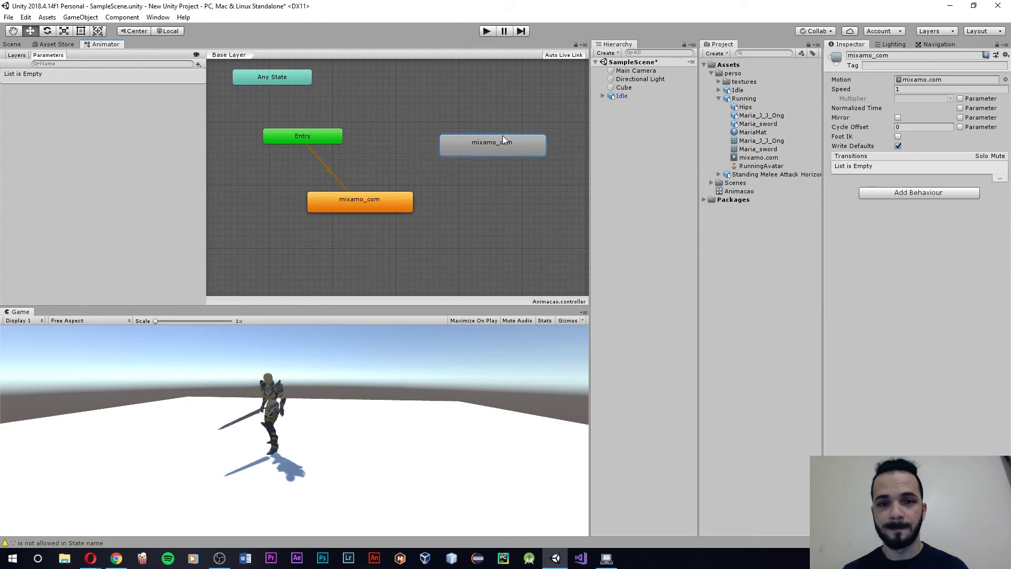
Step: Add the Standing Melee Attack mixamo.com clip as a third state
{"action": "left_click", "coordinate": [719, 175]}
{"action": "left_click", "coordinate": [719, 99]}
{"action": "left_click", "coordinate": [719, 107]}
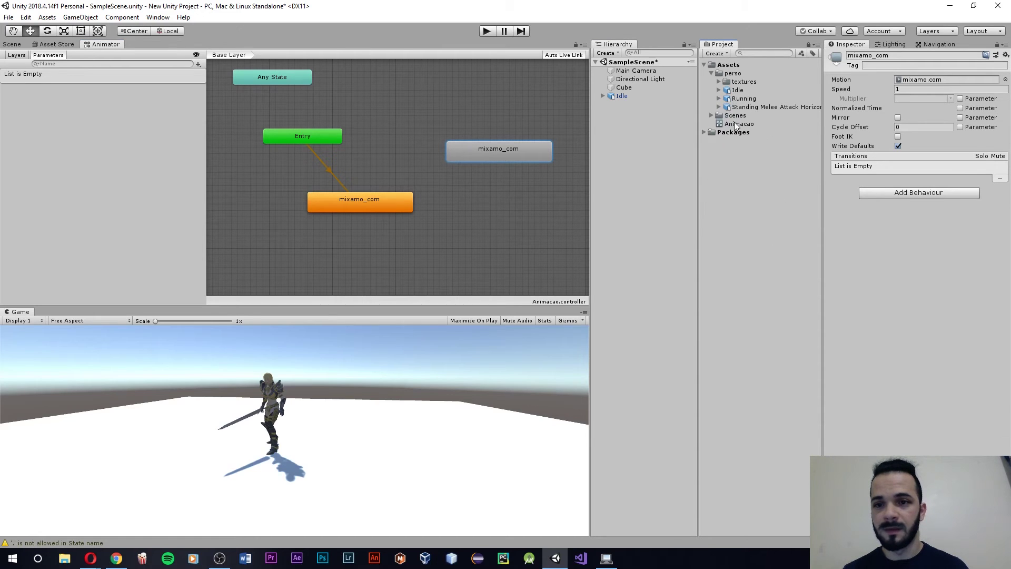
{"action": "left_click", "coordinate": [719, 107]}
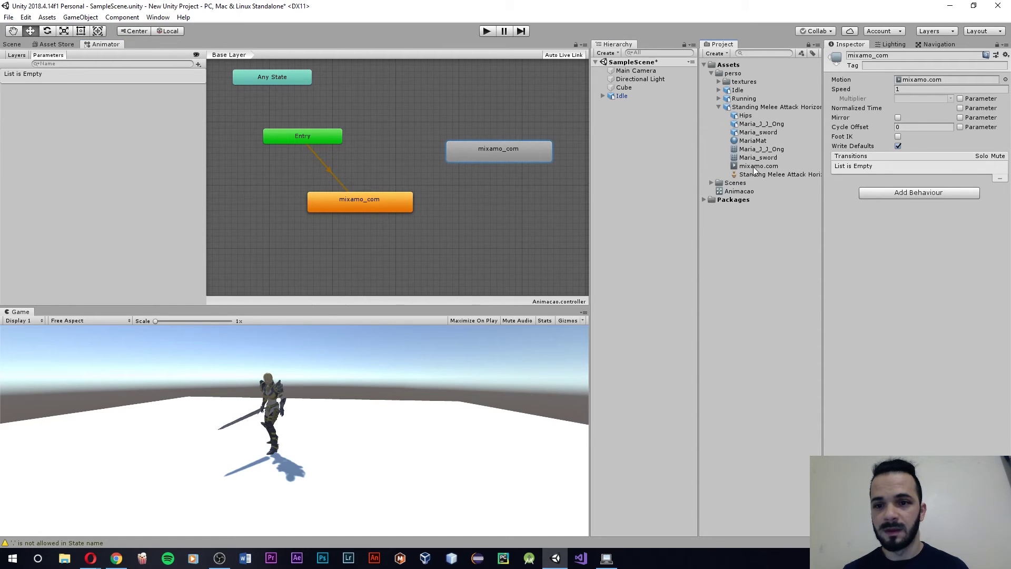
{"action": "mouse_move", "coordinate": [759, 166]}
{"action": "left_mouse_down"}
{"action": "mouse_move", "coordinate": [542, 225]}
{"action": "mouse_move", "coordinate": [482, 214]}
{"action": "left_mouse_up"}
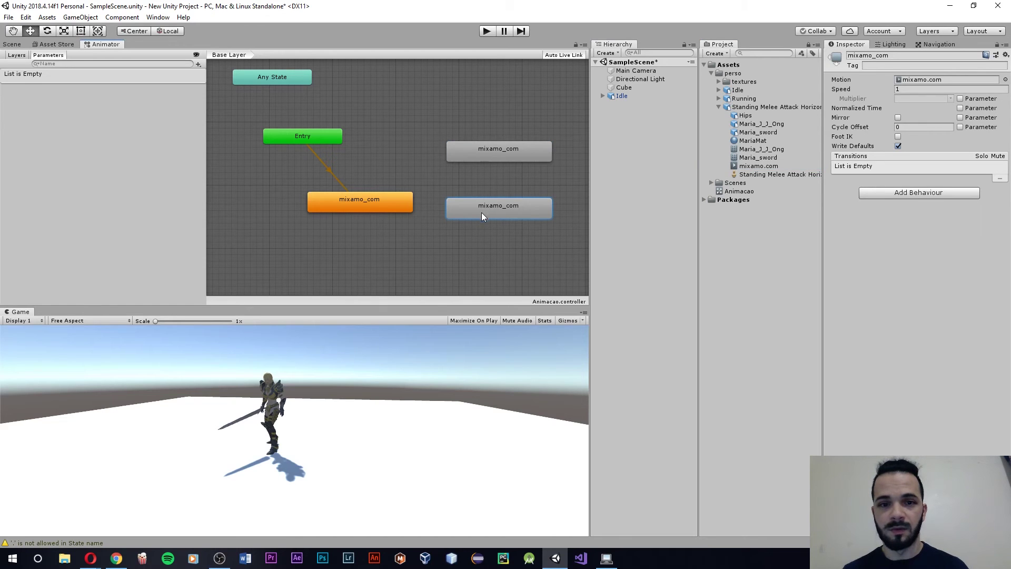
Step: Arrange the idle, running and attack state nodes, then select the Idle character
{"action": "left_click_drag", "start_coordinate": [496, 158], "coordinate": [489, 171]}
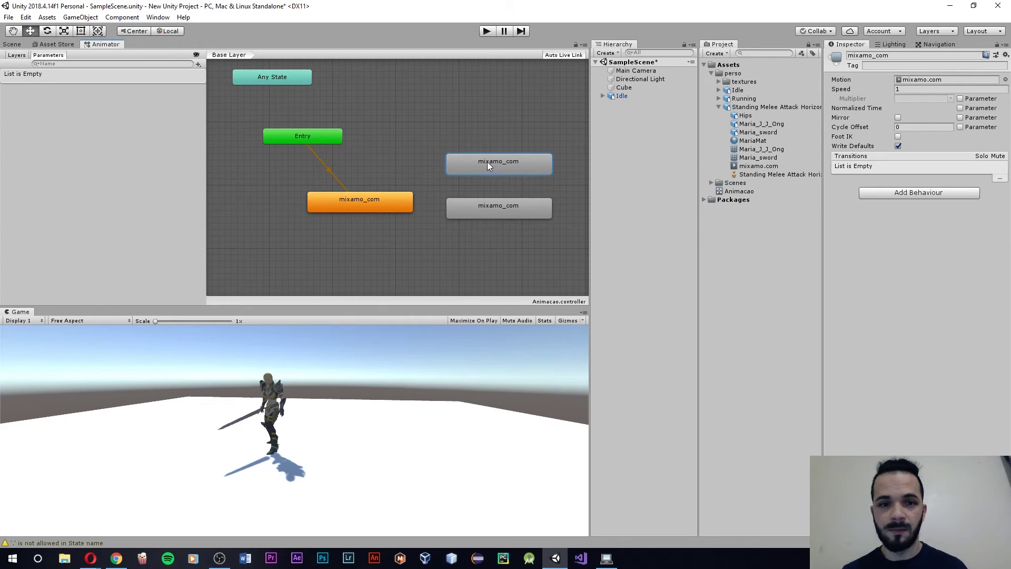
{"action": "left_click_drag", "start_coordinate": [391, 201], "coordinate": [378, 188]}
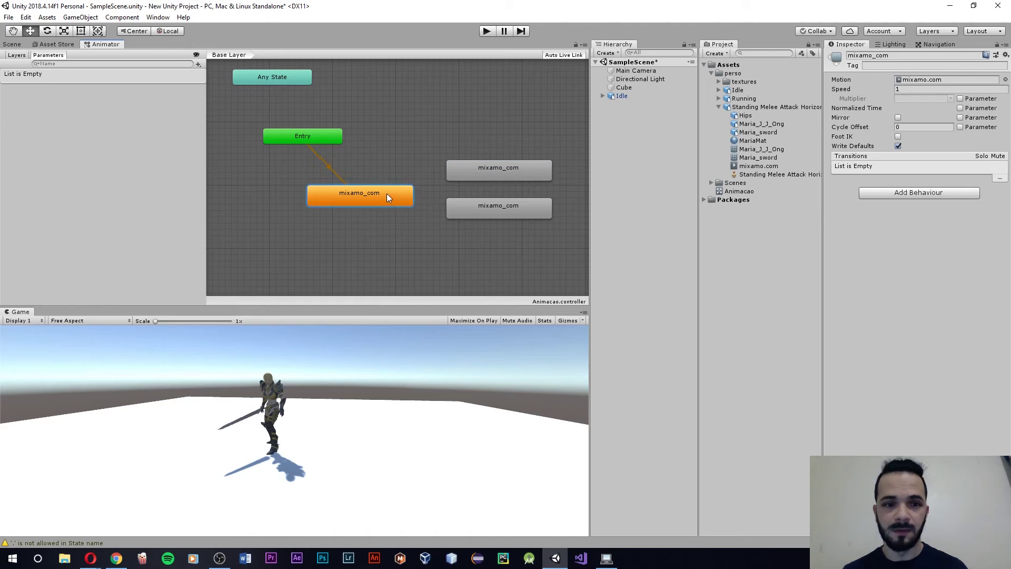
{"action": "left_click_drag", "start_coordinate": [492, 174], "coordinate": [472, 175]}
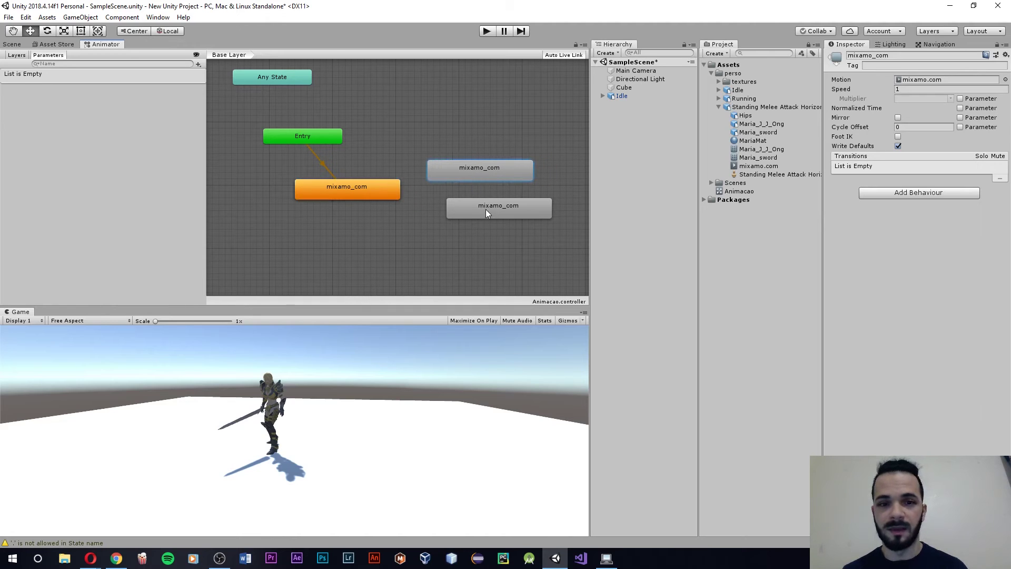
{"action": "left_click_drag", "start_coordinate": [486, 210], "coordinate": [504, 221]}
{"action": "left_click", "coordinate": [369, 192]}
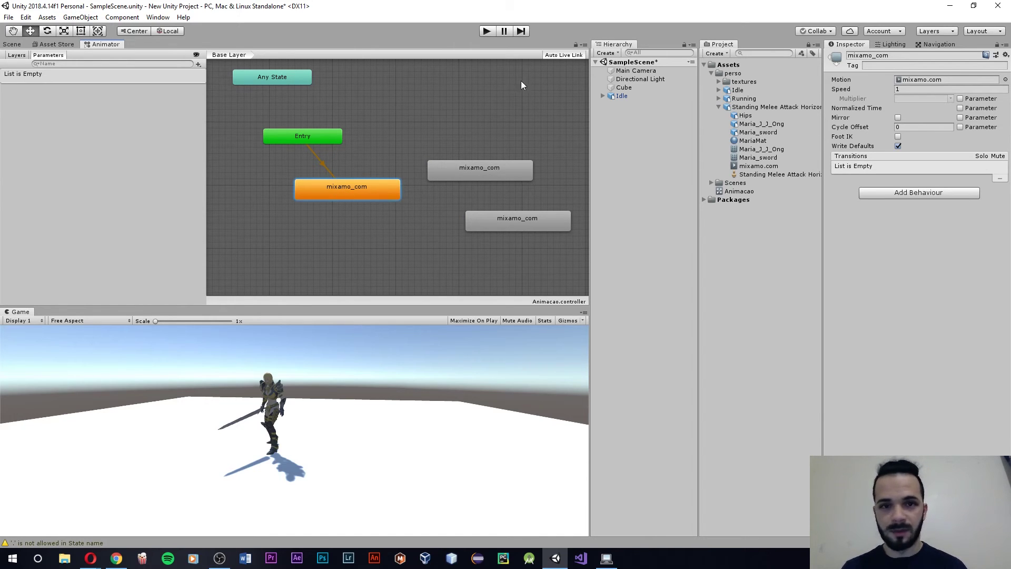
{"action": "left_click", "coordinate": [625, 96]}
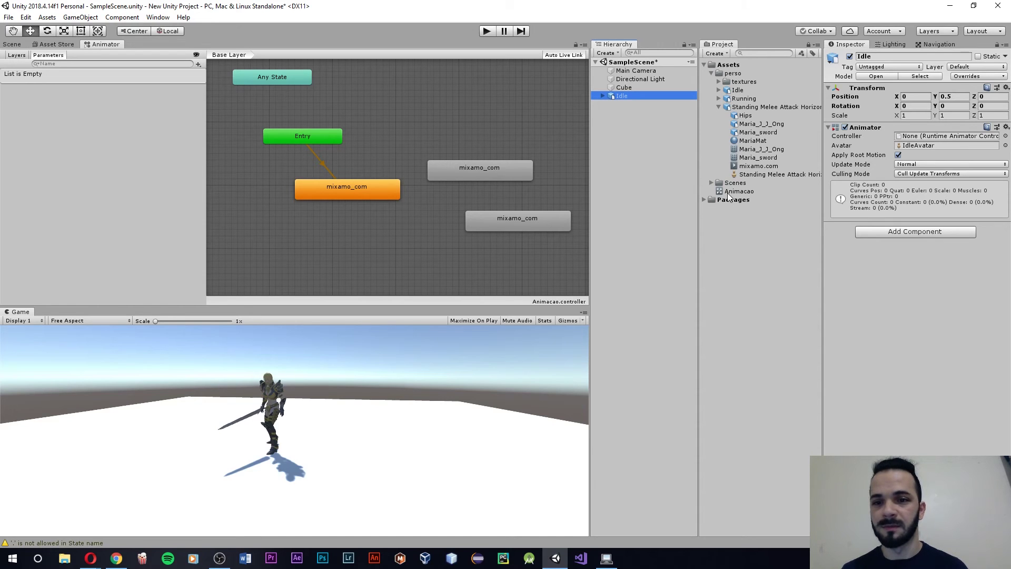
Step: Drag Animacao into the Controller field of the Idle character's Animator component
{"action": "left_click_drag", "start_coordinate": [728, 192], "coordinate": [794, 196]}
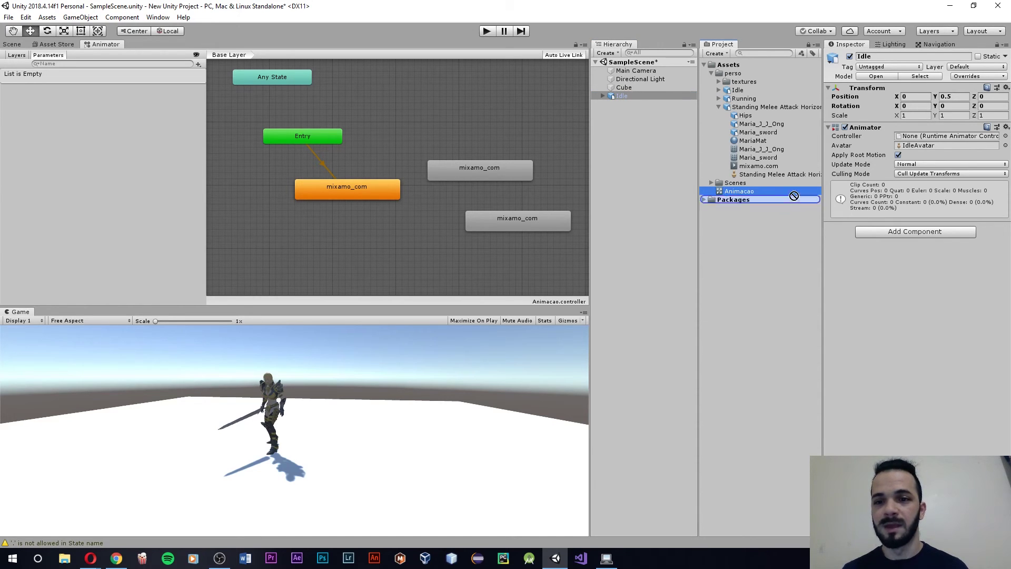
{"action": "left_click_drag", "start_coordinate": [794, 196], "coordinate": [916, 137]}
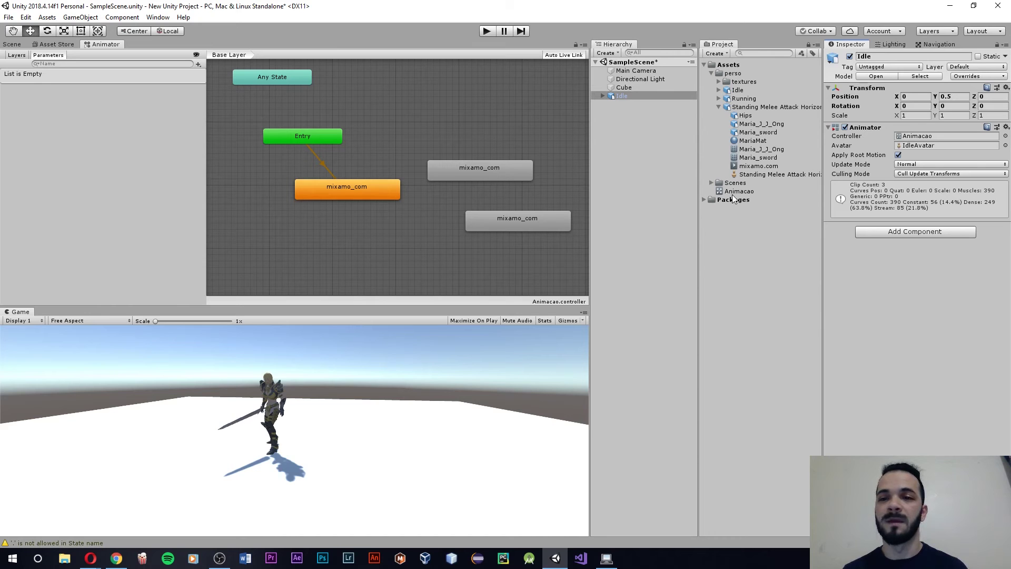
{"action": "left_click", "coordinate": [621, 95]}
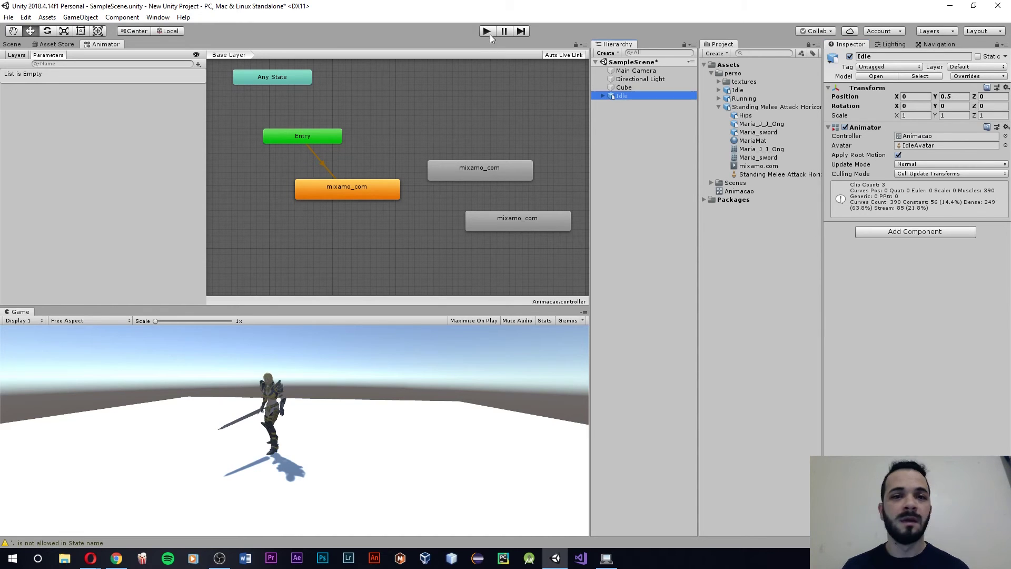
{"action": "left_click", "coordinate": [487, 32]}
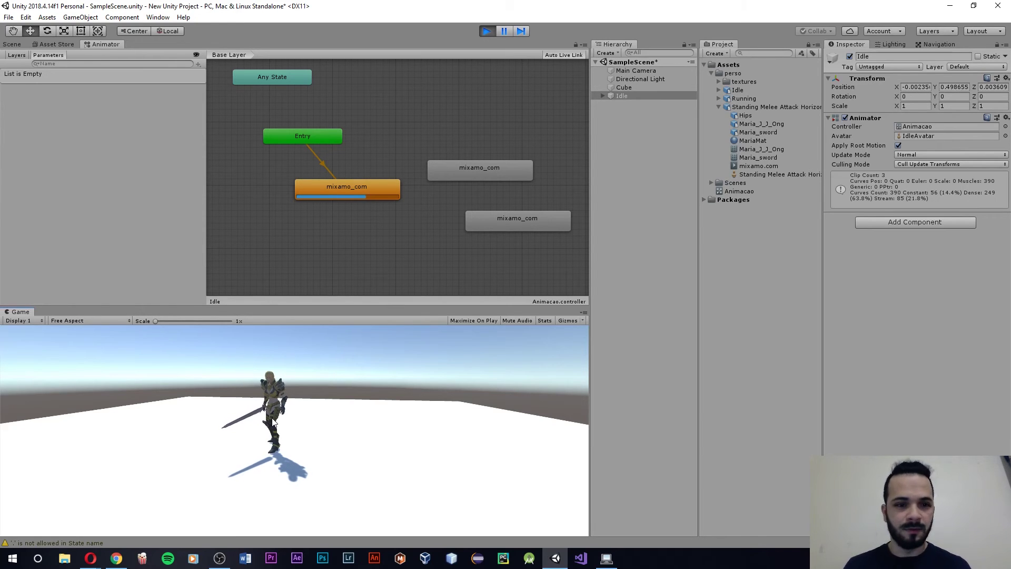
{"action": "left_click", "coordinate": [486, 32]}
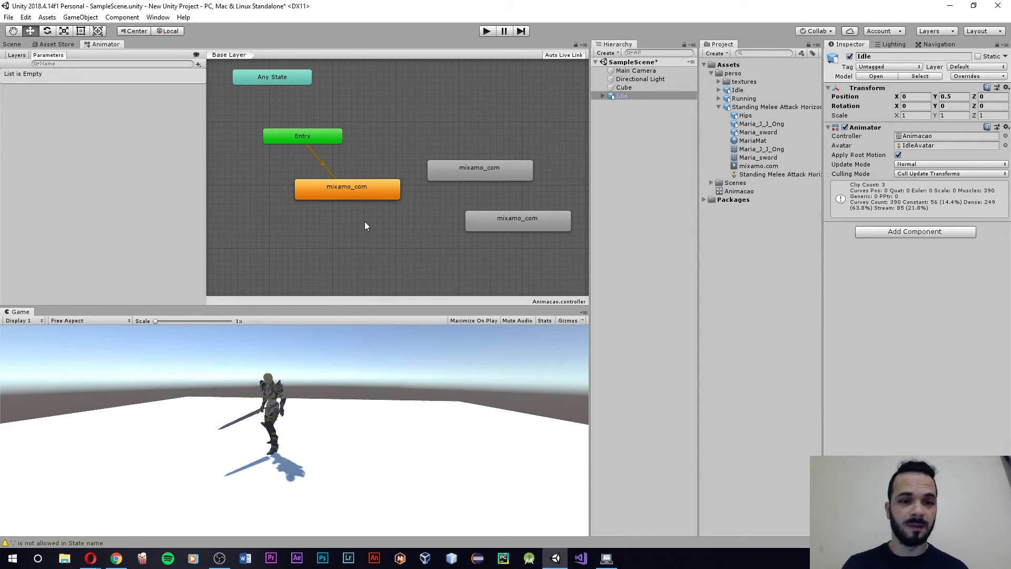
Step: Add transitions idle → running and running → attack, then line the attack state up with idle
{"action": "right_click", "coordinate": [370, 194]}
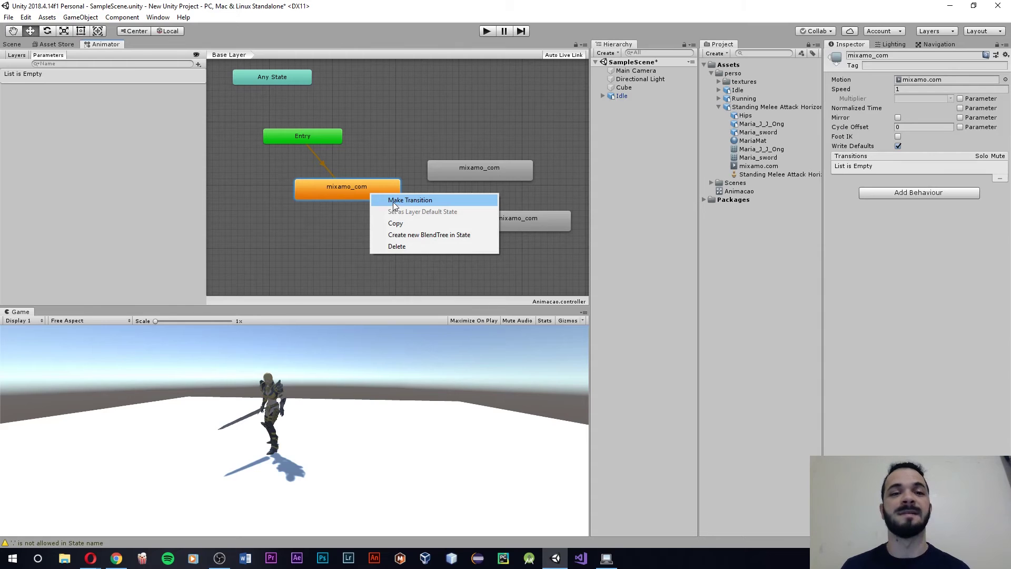
{"action": "left_click", "coordinate": [398, 201]}
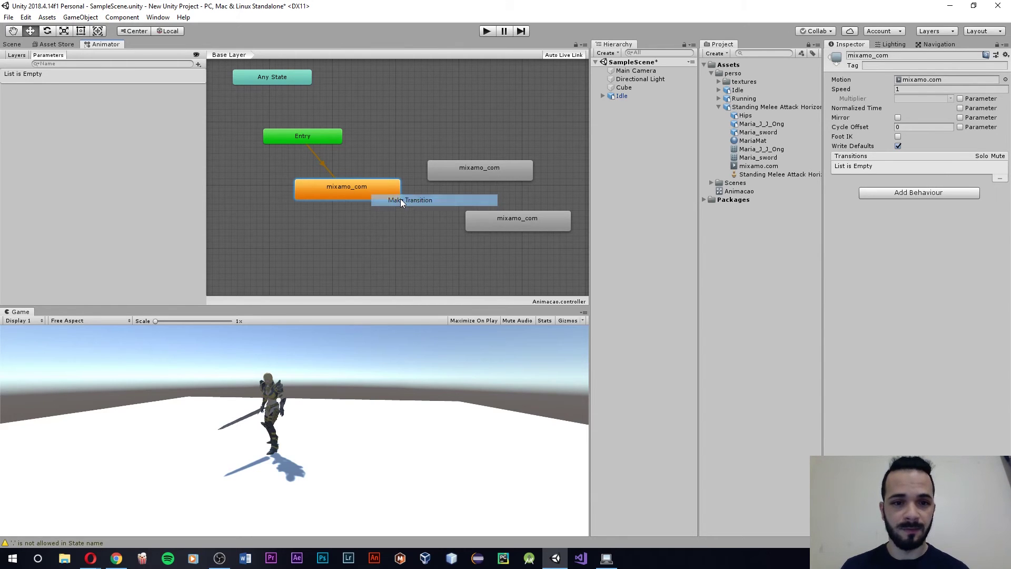
{"action": "left_click", "coordinate": [457, 170]}
{"action": "mouse_move", "coordinate": [457, 170]}
{"action": "left_mouse_down"}
{"action": "mouse_move", "coordinate": [500, 139]}
{"action": "mouse_move", "coordinate": [500, 151]}
{"action": "left_mouse_up"}
{"action": "right_click", "coordinate": [500, 151]}
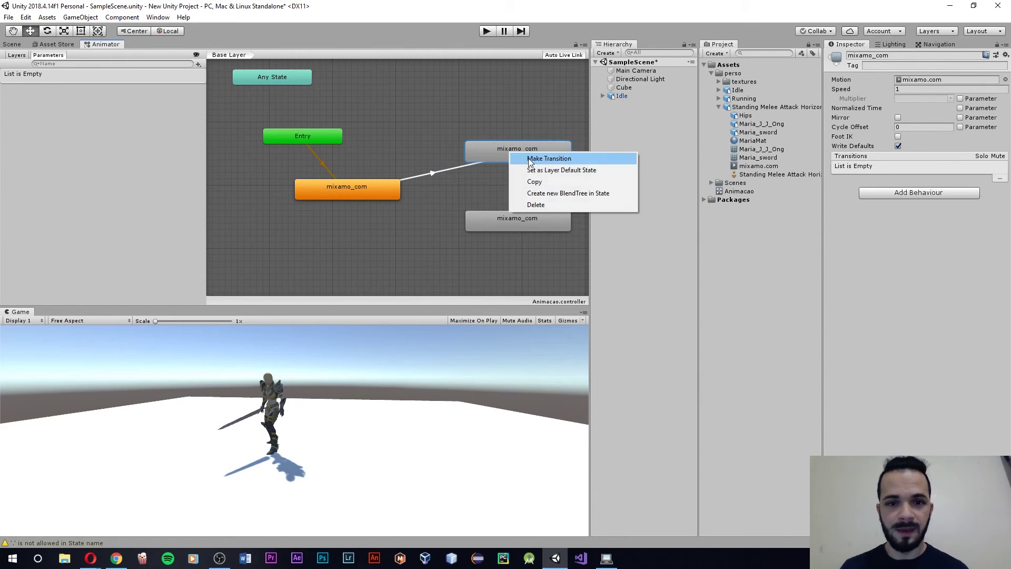
{"action": "left_click", "coordinate": [504, 155]}
{"action": "left_click", "coordinate": [526, 216]}
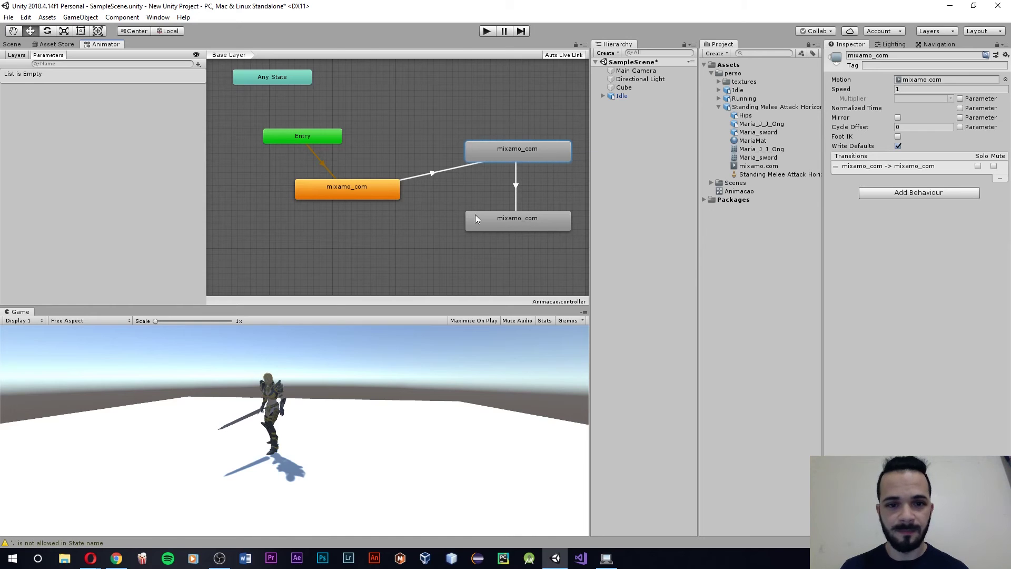
{"action": "mouse_move", "coordinate": [514, 157]}
{"action": "left_mouse_down"}
{"action": "mouse_move", "coordinate": [501, 190]}
{"action": "mouse_move", "coordinate": [484, 126]}
{"action": "left_mouse_up"}
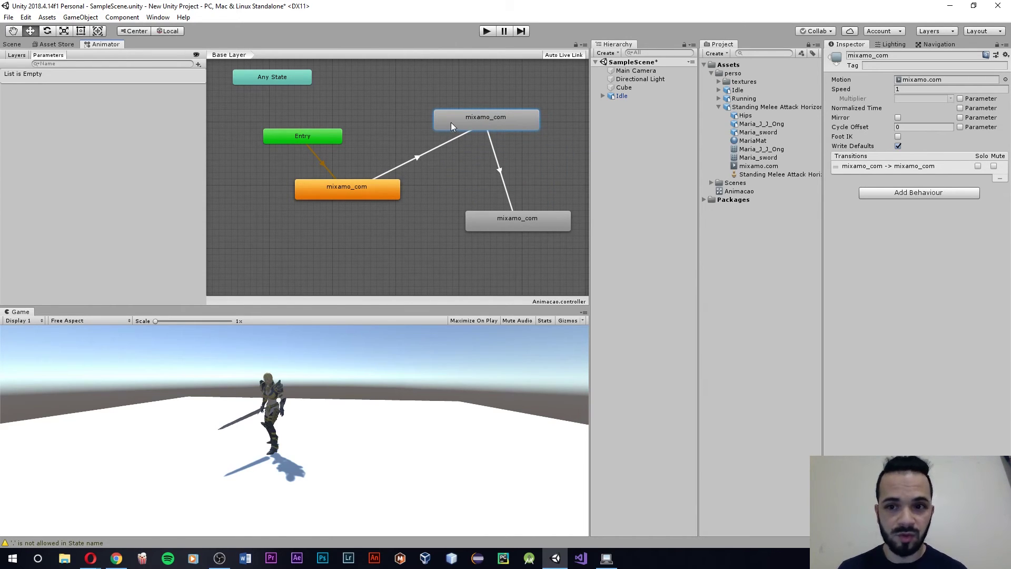
{"action": "left_click_drag", "start_coordinate": [501, 214], "coordinate": [498, 185]}
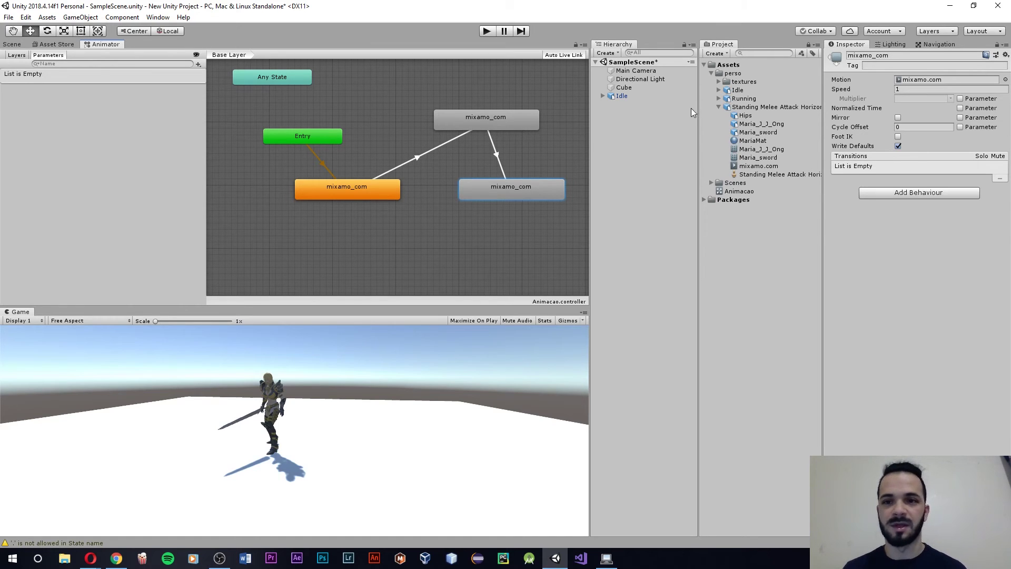
Step: Add a transition from the attack state back to the orange idle state and move the attack node lower
{"action": "left_click", "coordinate": [721, 108]}
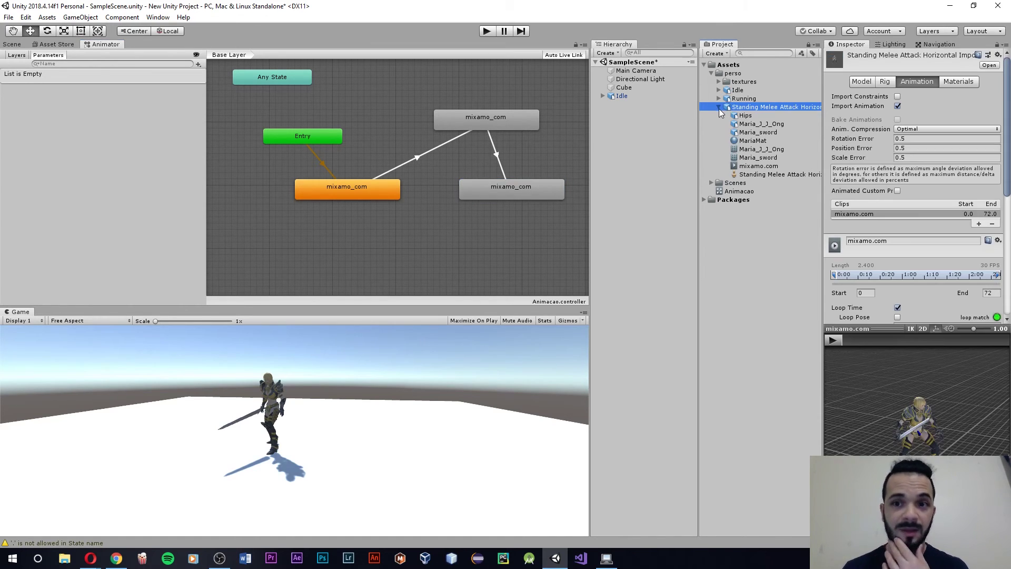
{"action": "left_click", "coordinate": [718, 108]}
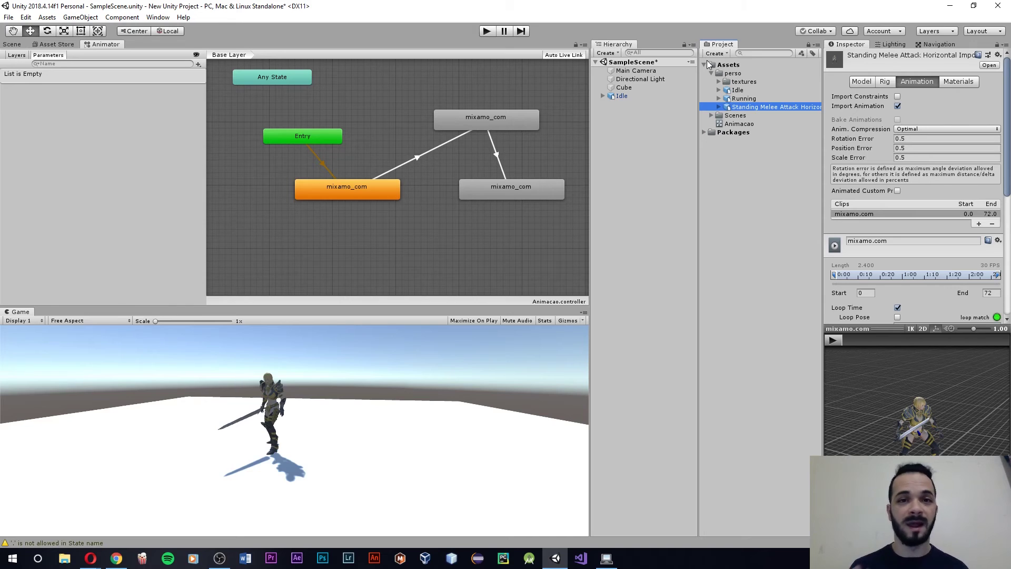
{"action": "left_click", "coordinate": [519, 196]}
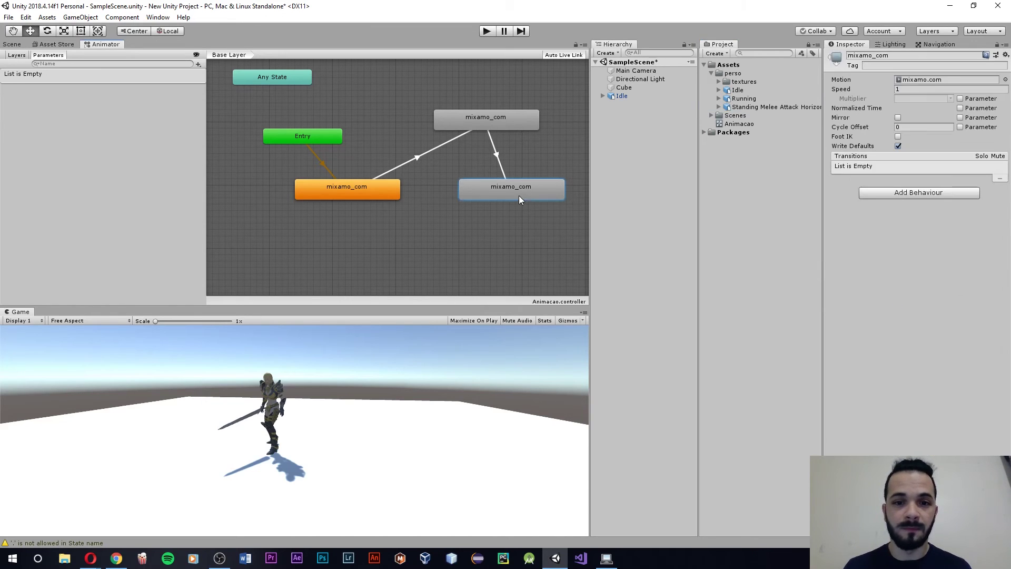
{"action": "right_click", "coordinate": [519, 197]}
{"action": "left_click", "coordinate": [532, 204]}
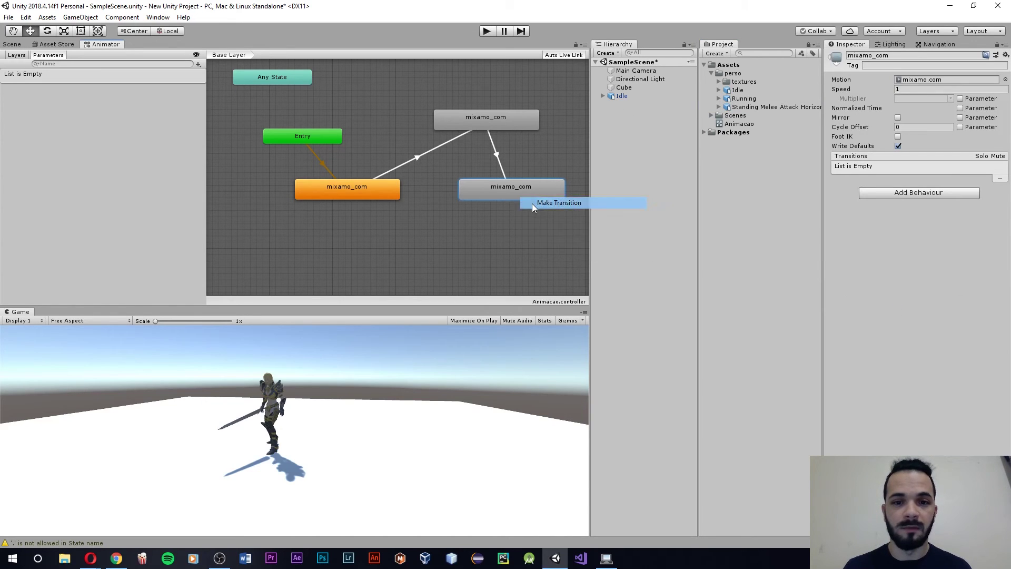
{"action": "left_click", "coordinate": [355, 201]}
{"action": "left_click_drag", "start_coordinate": [498, 197], "coordinate": [504, 273]}
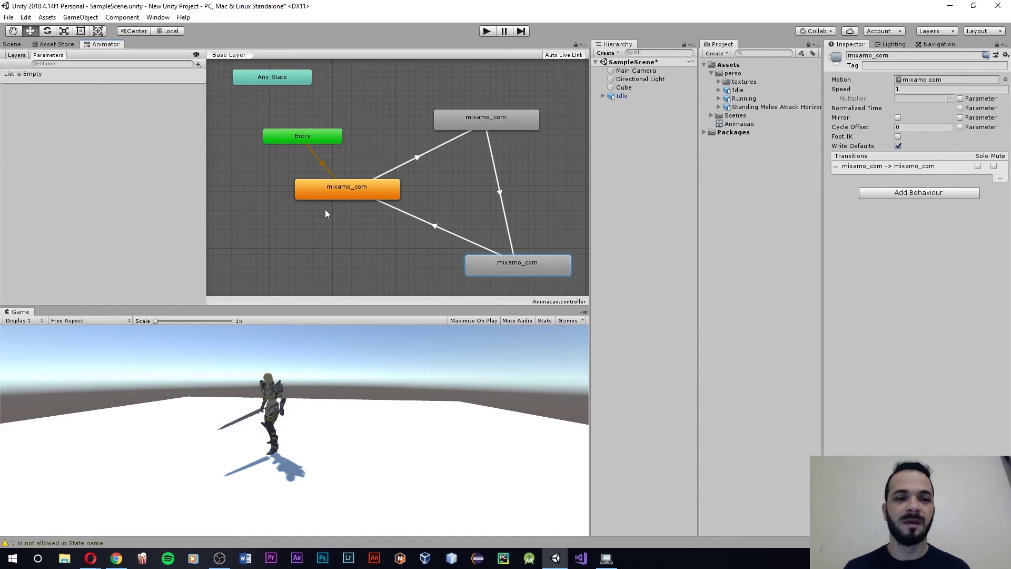
Step: Select the idle, running and attack states in turn to check the graph
{"action": "left_click", "coordinate": [347, 189]}
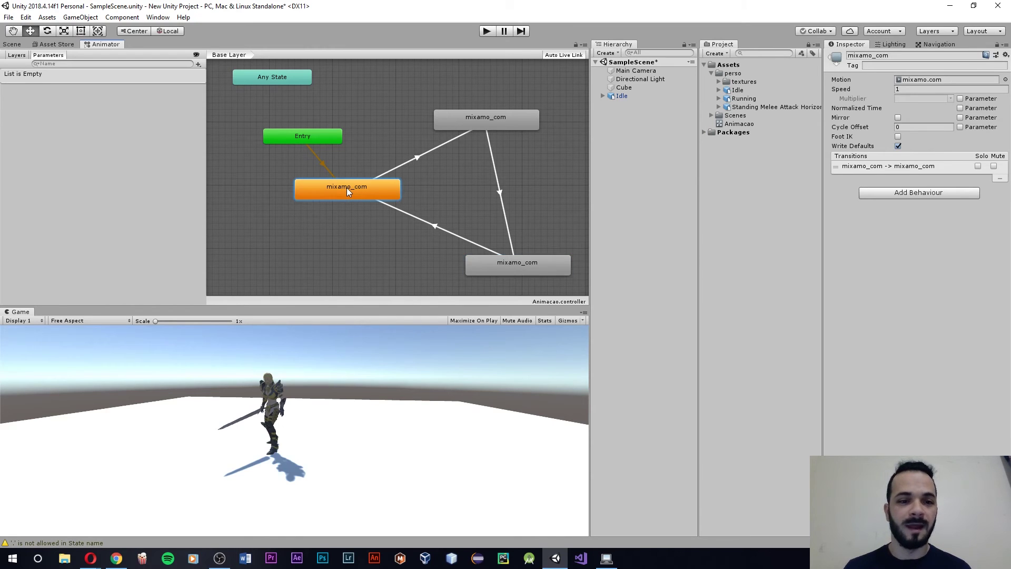
{"action": "left_click", "coordinate": [475, 121]}
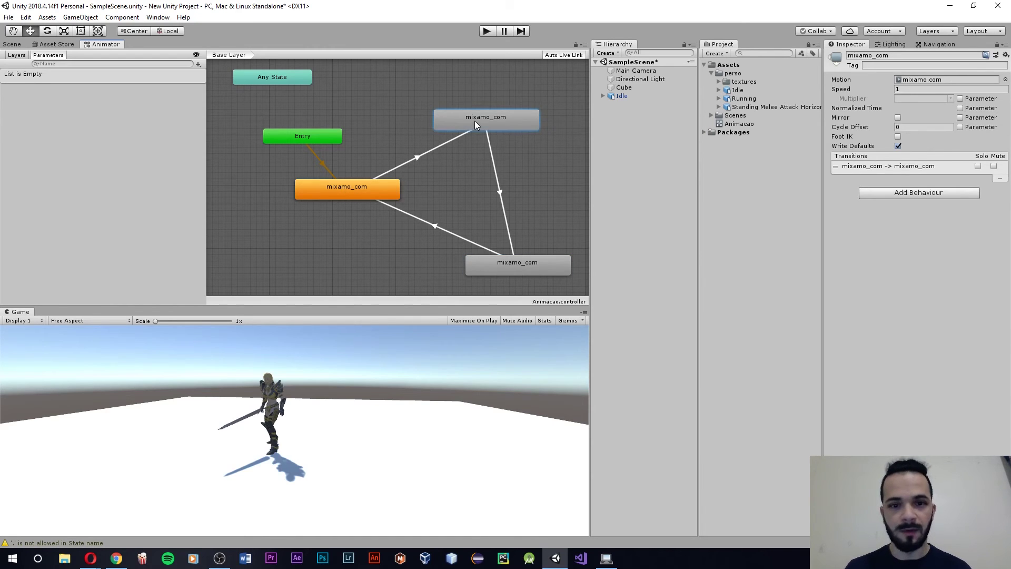
{"action": "left_click", "coordinate": [516, 260]}
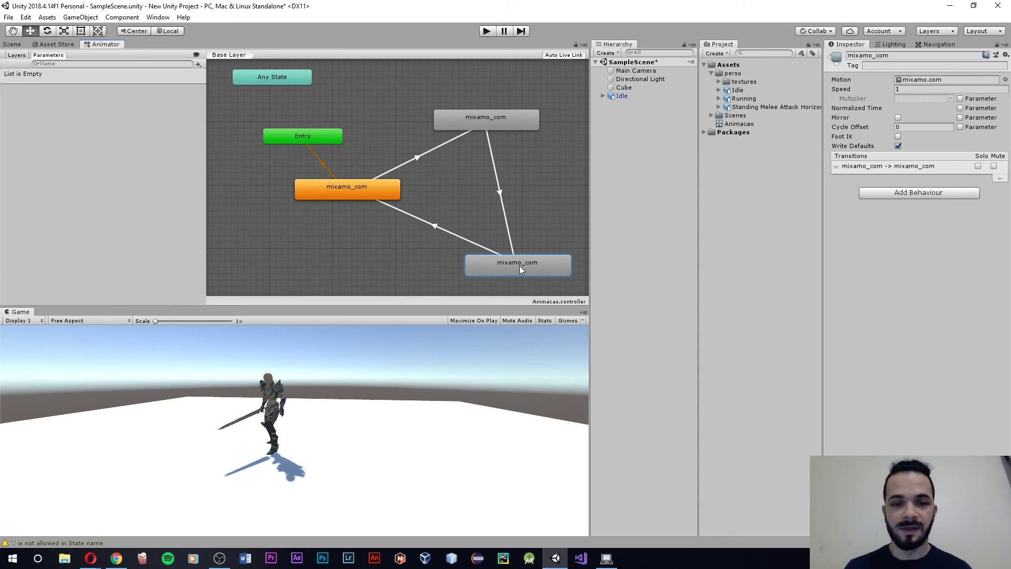
{"action": "left_click", "coordinate": [381, 196]}
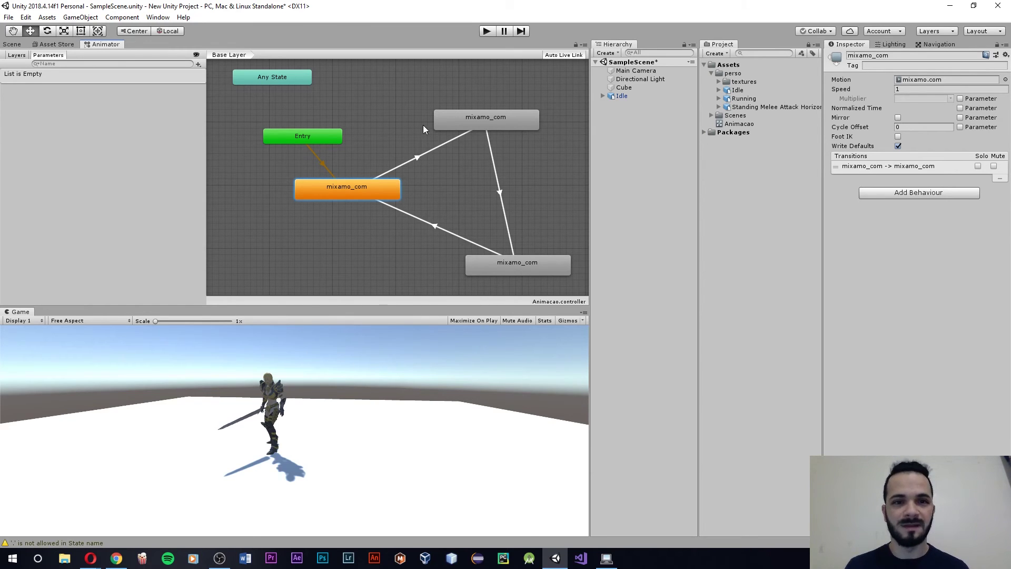
Step: Test-play the scene, then move the character back along Z to -4.279
{"action": "left_click", "coordinate": [485, 30]}
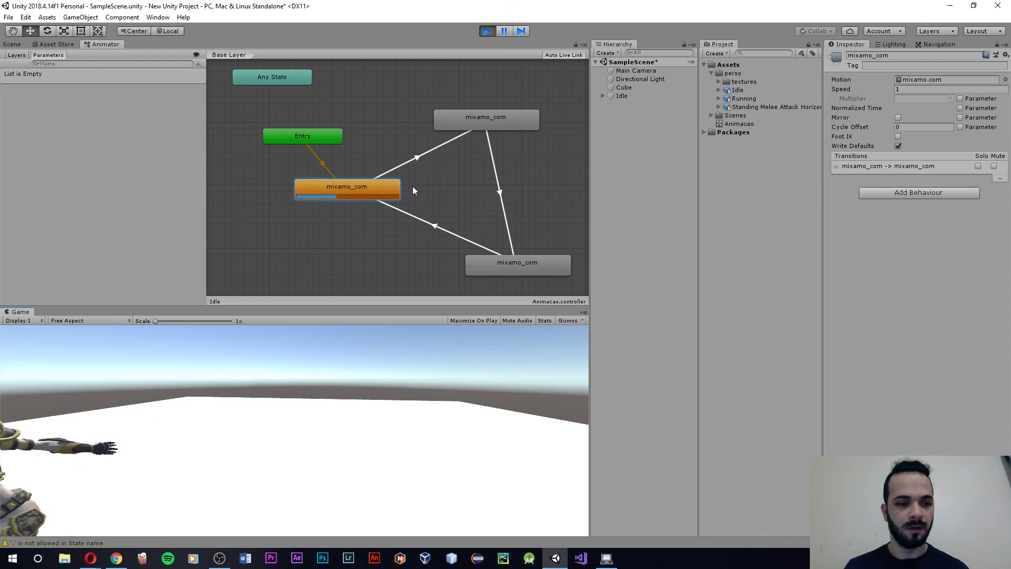
{"action": "left_click", "coordinate": [487, 30]}
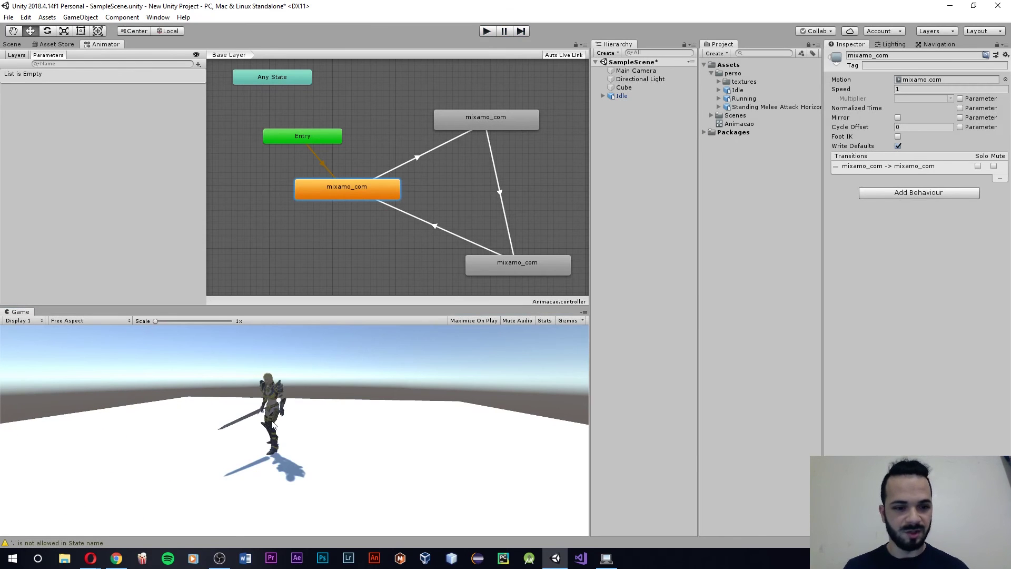
{"action": "left_click", "coordinate": [16, 44]}
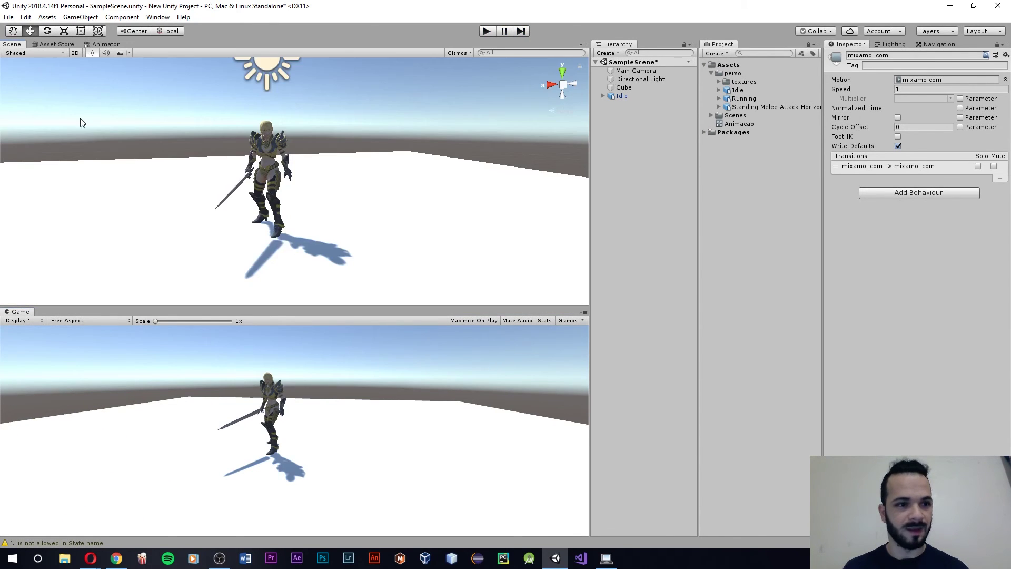
{"action": "left_click", "coordinate": [265, 173]}
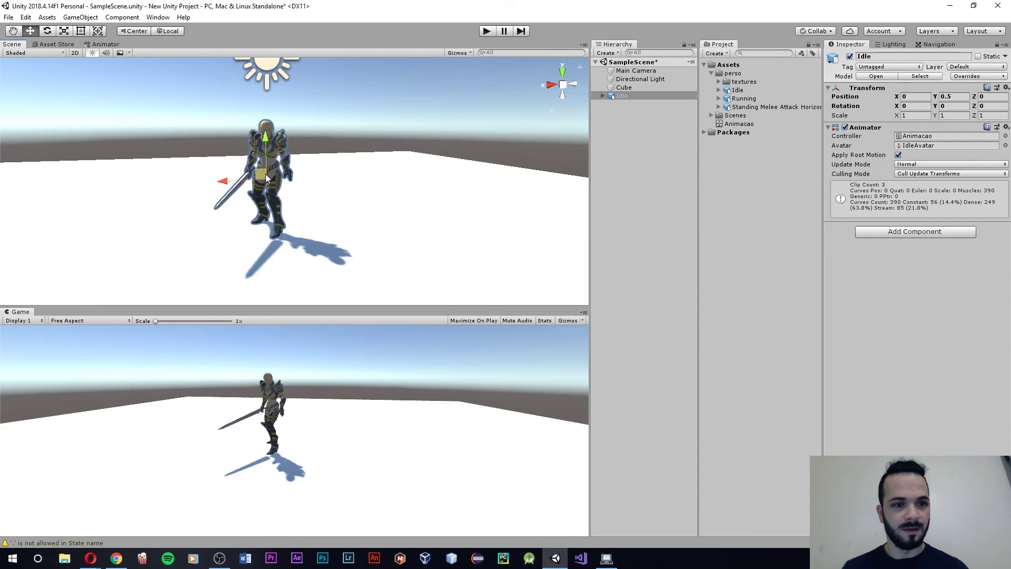
{"action": "mouse_move", "coordinate": [273, 201]}
{"action": "left_mouse_down", "text": "alt"}
{"action": "mouse_move", "coordinate": [409, 212]}
{"action": "mouse_move", "coordinate": [379, 190]}
{"action": "mouse_move", "coordinate": [327, 176]}
{"action": "mouse_move", "coordinate": [77, 174]}
{"action": "left_mouse_up", "text": "alt"}
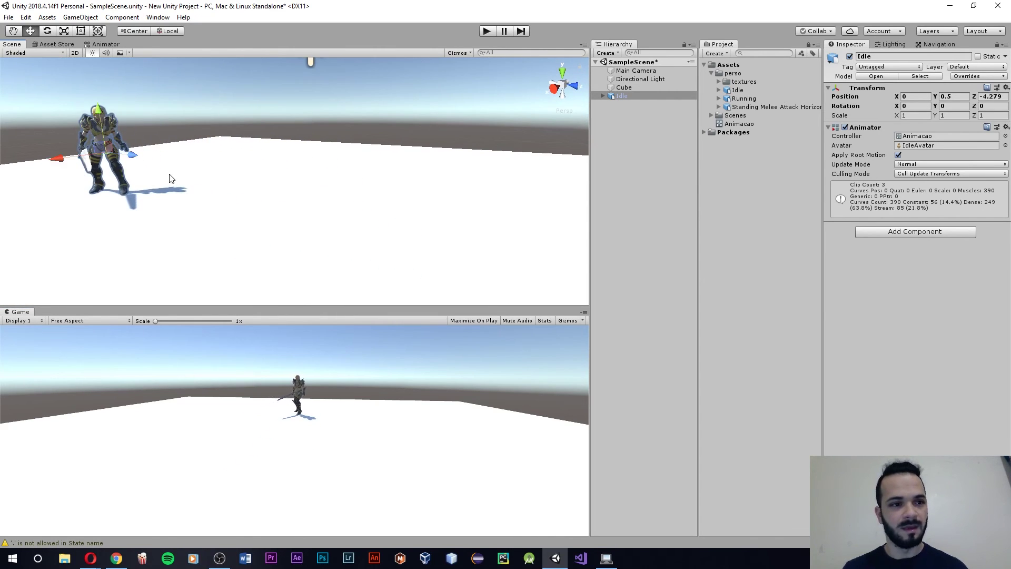
{"action": "mouse_move", "coordinate": [172, 173]}
{"action": "left_mouse_down", "text": "alt"}
{"action": "mouse_move", "coordinate": [292, 167]}
{"action": "mouse_move", "coordinate": [273, 165]}
{"action": "mouse_move", "coordinate": [256, 171]}
{"action": "mouse_move", "coordinate": [286, 174]}
{"action": "left_mouse_up", "text": "alt"}
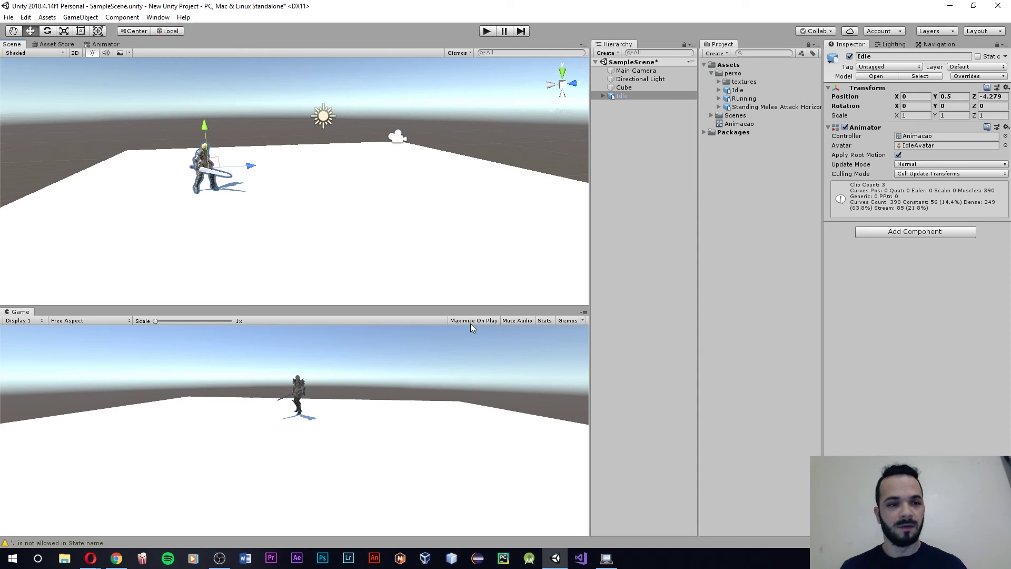
Step: Play the scene again and orbit the view to follow the animating character
{"action": "left_click", "coordinate": [487, 31]}
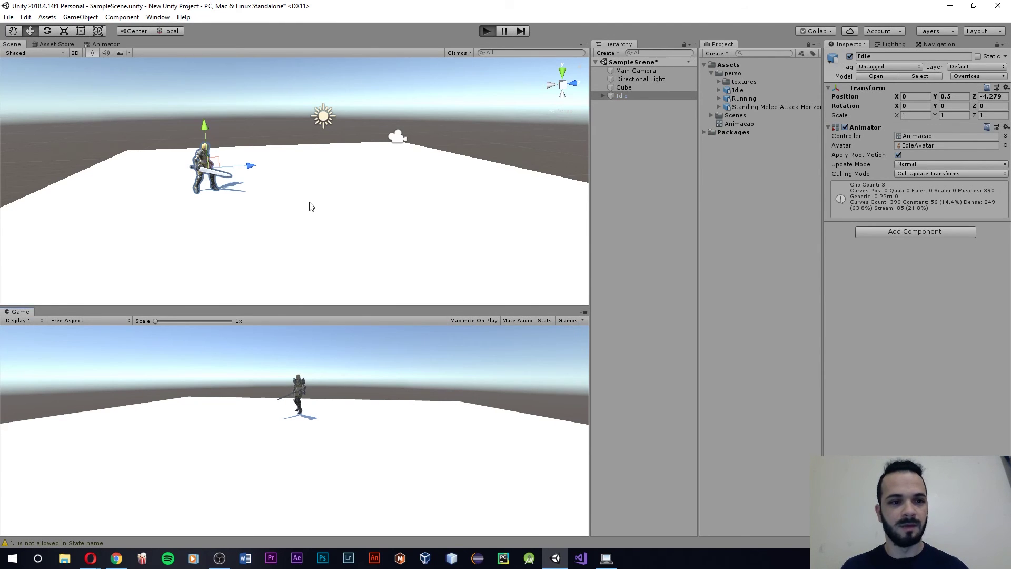
{"action": "mouse_move", "coordinate": [302, 196]}
{"action": "left_mouse_down", "text": "alt"}
{"action": "mouse_move", "coordinate": [193, 189]}
{"action": "mouse_move", "coordinate": [248, 188]}
{"action": "left_mouse_up", "text": "alt"}
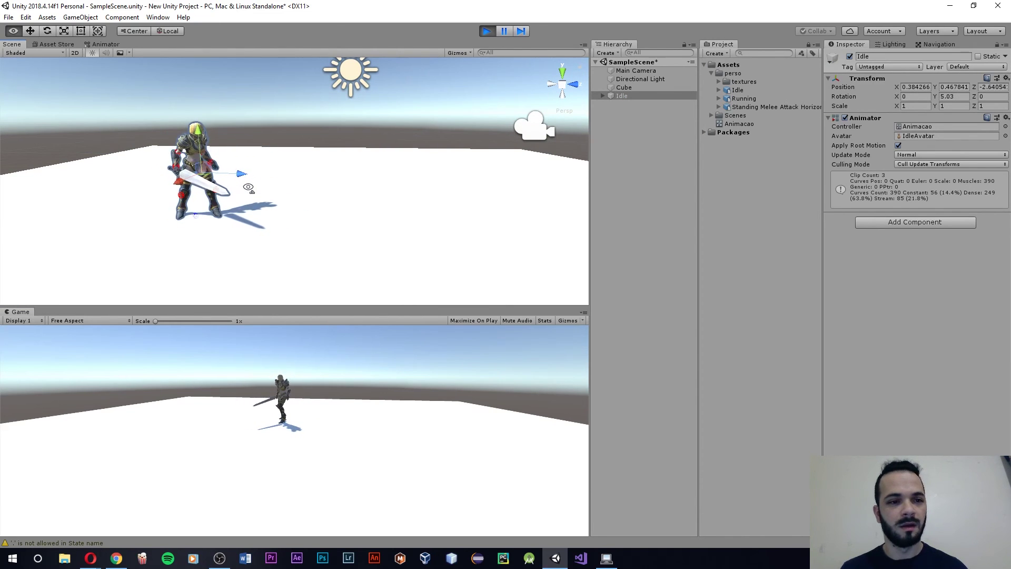
{"action": "left_click_drag", "start_coordinate": [247, 188], "coordinate": [226, 190], "text": "alt"}
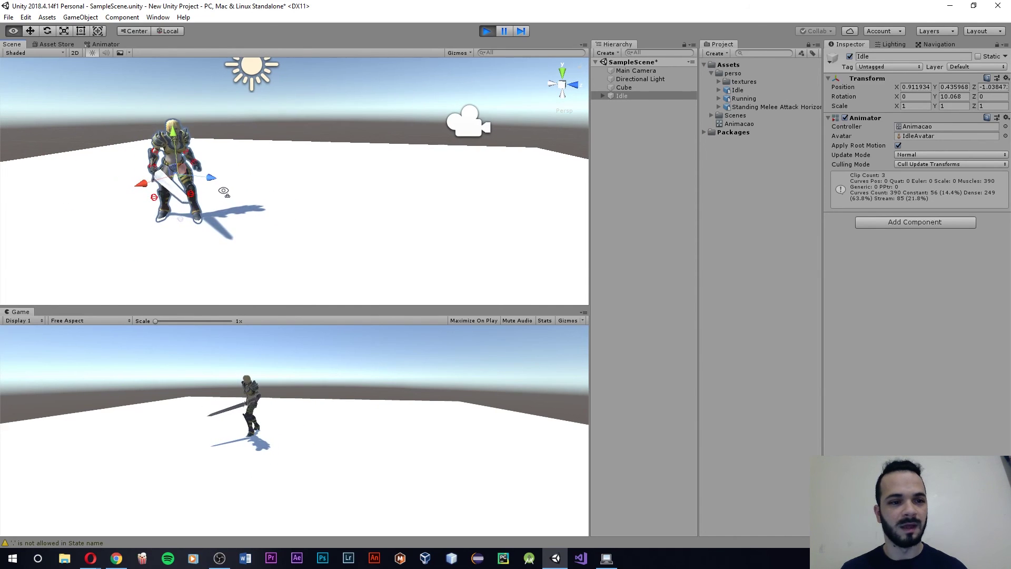
{"action": "mouse_move", "coordinate": [225, 190]}
{"action": "left_mouse_down", "text": "alt"}
{"action": "mouse_move", "coordinate": [267, 207]}
{"action": "mouse_move", "coordinate": [209, 199]}
{"action": "left_mouse_up", "text": "alt"}
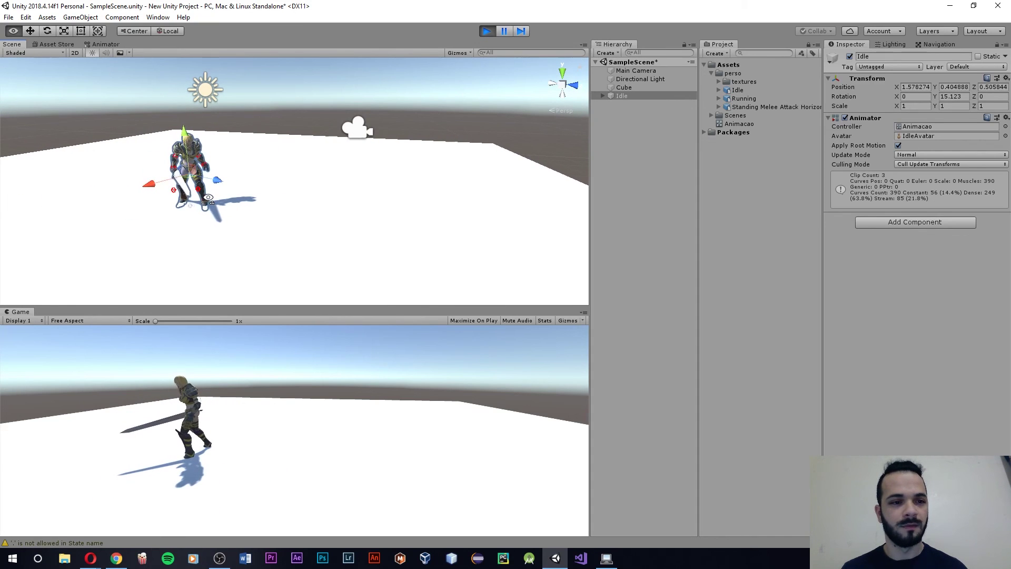
{"action": "mouse_move", "coordinate": [209, 199]}
{"action": "left_mouse_down", "text": "alt"}
{"action": "mouse_move", "coordinate": [350, 216]}
{"action": "mouse_move", "coordinate": [327, 188]}
{"action": "mouse_move", "coordinate": [385, 210]}
{"action": "mouse_move", "coordinate": [398, 196]}
{"action": "left_mouse_up", "text": "alt"}
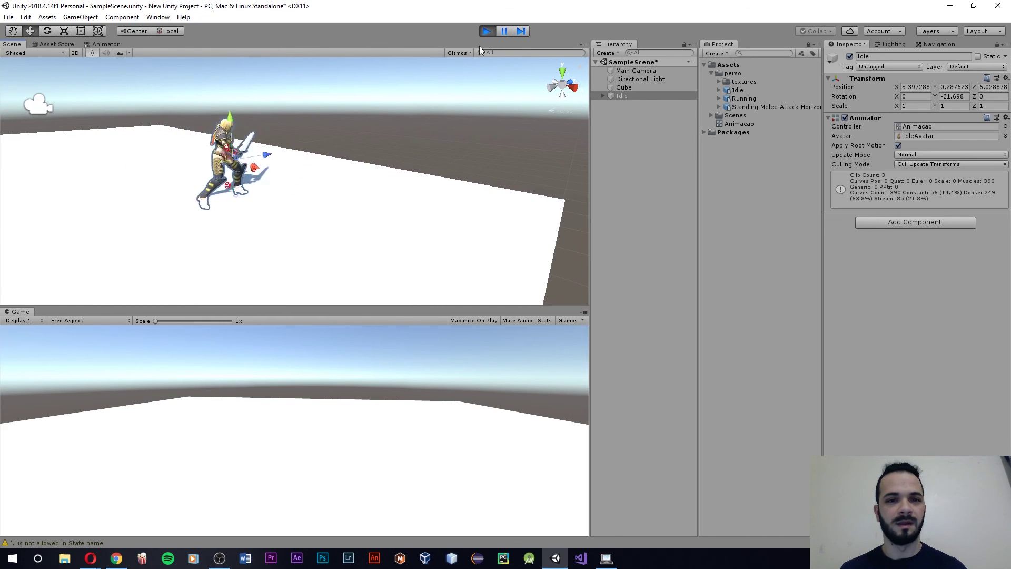
Step: Stop playback, show the Animator graph, and play then stop the scene to watch the state changes
{"action": "key", "text": "ctrl+p"}
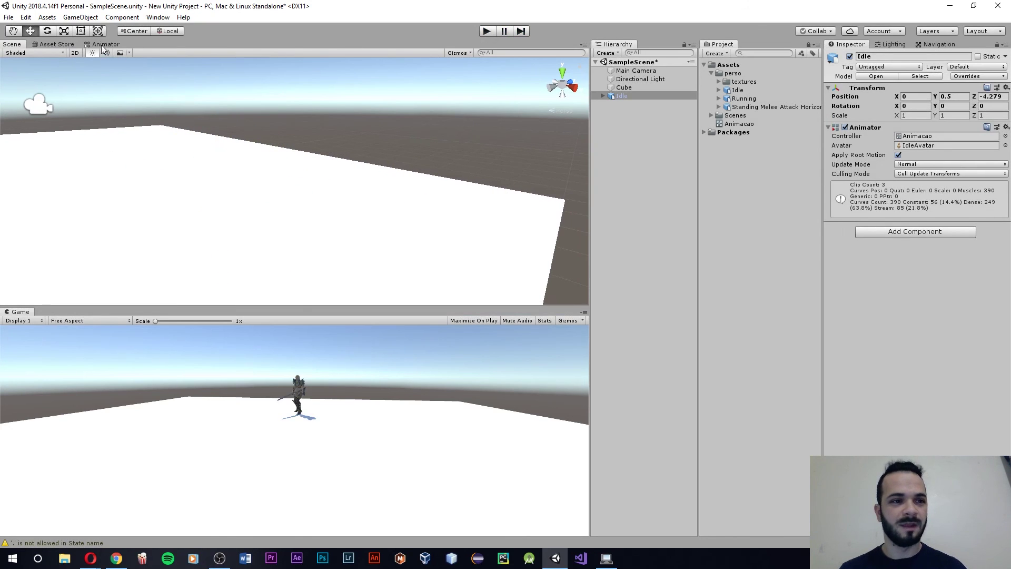
{"action": "left_click", "coordinate": [104, 45]}
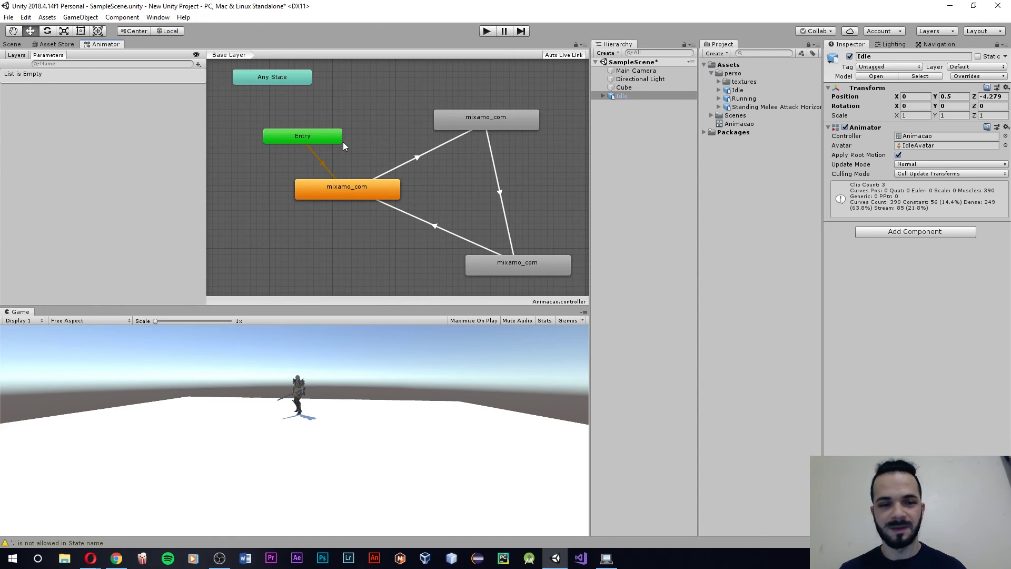
{"action": "left_click", "coordinate": [487, 32]}
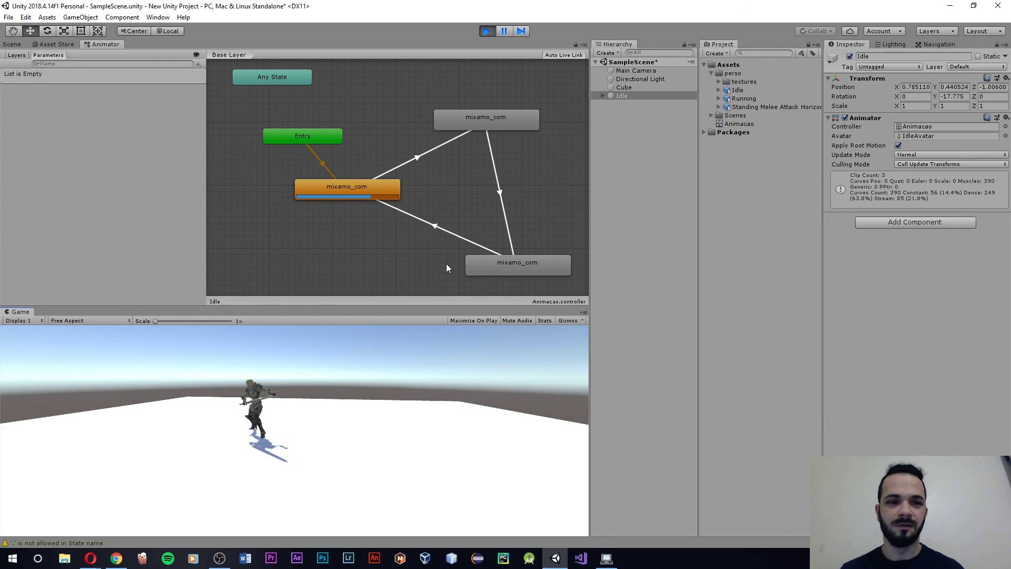
{"action": "left_click", "coordinate": [486, 33]}
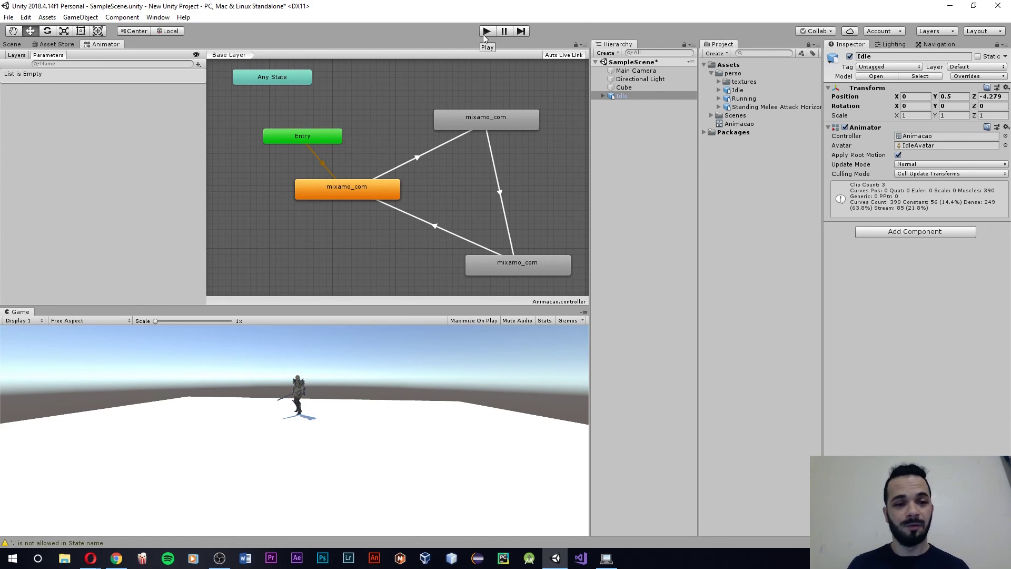
Step: Switch back to the Scene view and orbit until the sword character on the platform is visible
{"action": "left_click", "coordinate": [15, 45]}
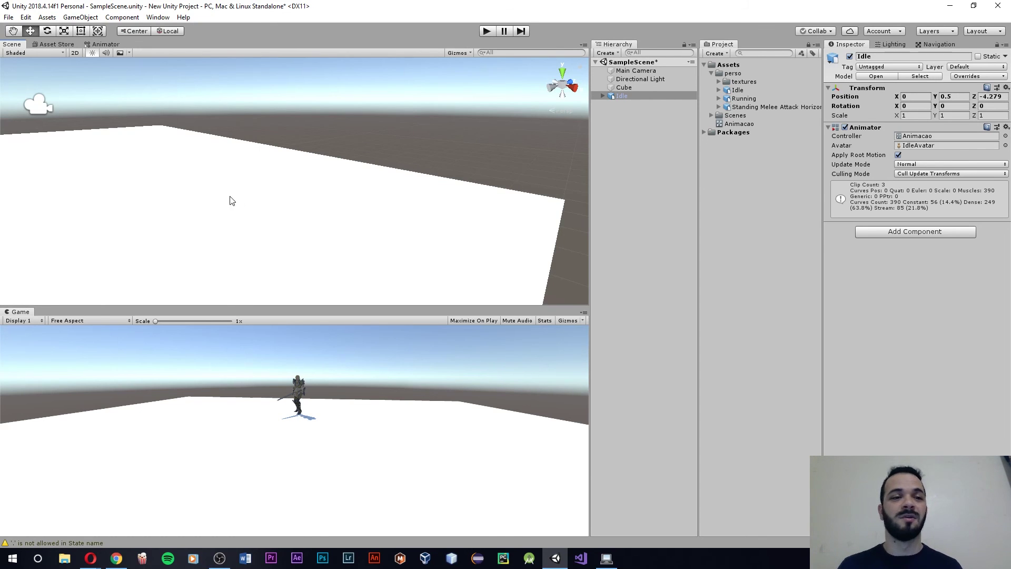
{"action": "mouse_move", "coordinate": [232, 200]}
{"action": "left_mouse_down", "text": "alt"}
{"action": "mouse_move", "coordinate": [307, 220]}
{"action": "mouse_move", "coordinate": [125, 192]}
{"action": "mouse_move", "coordinate": [199, 197]}
{"action": "mouse_move", "coordinate": [179, 199]}
{"action": "left_mouse_up", "text": "alt"}
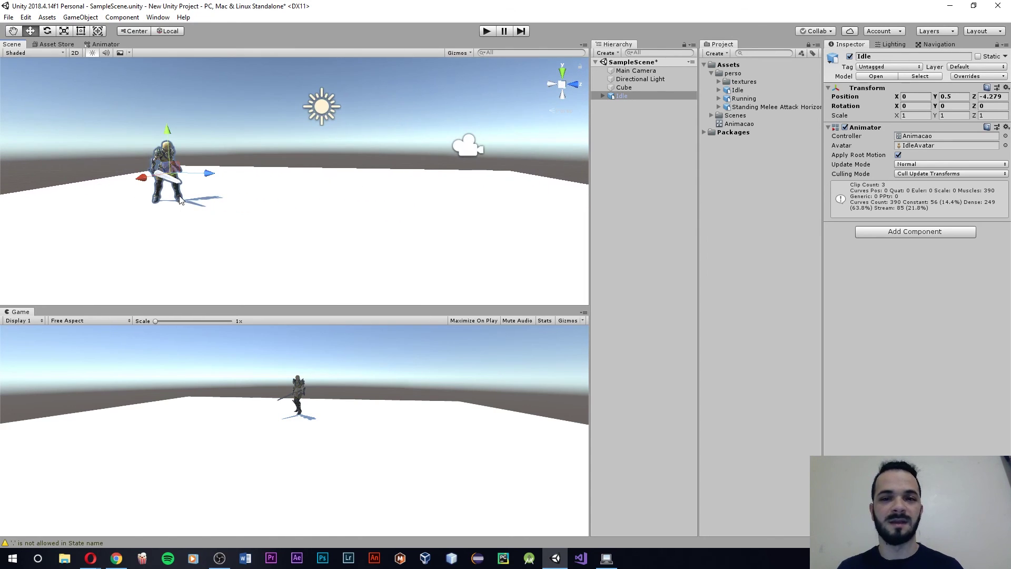